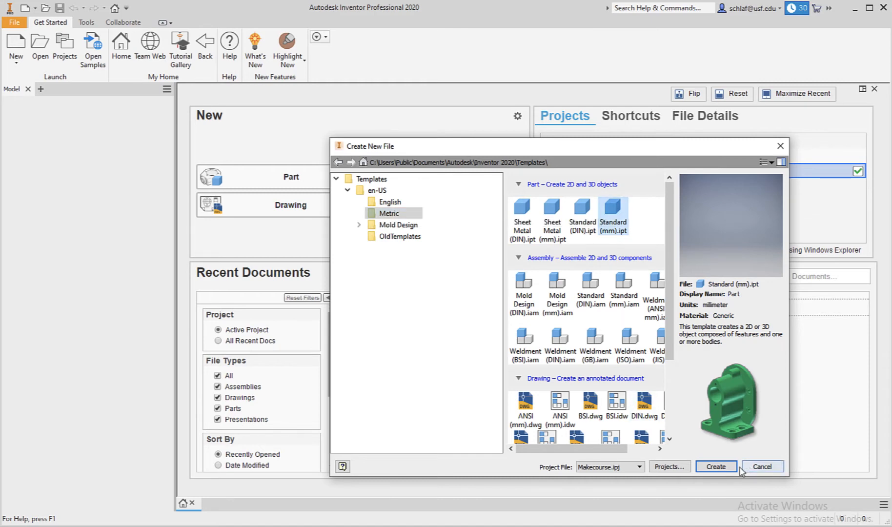
Create a new Standard (mm).ipt part and start a 2D sketch on the XY Plane.
click(716, 466)
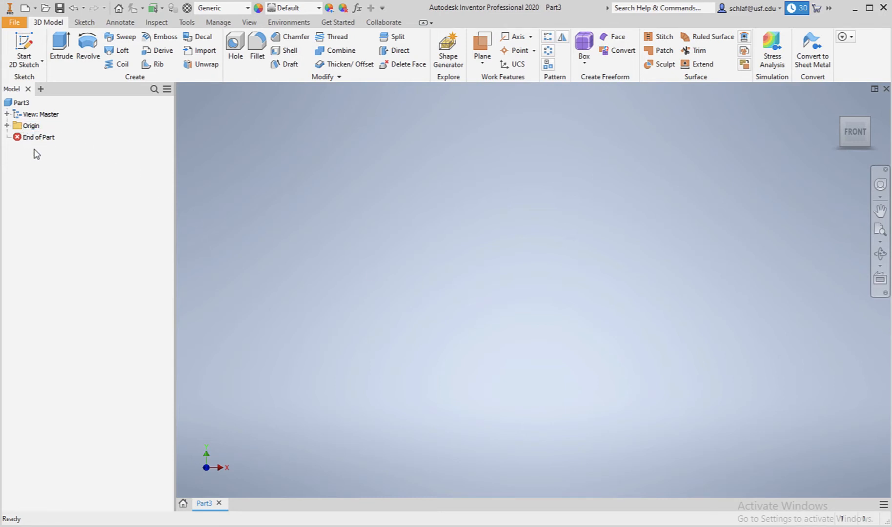
click(7, 126)
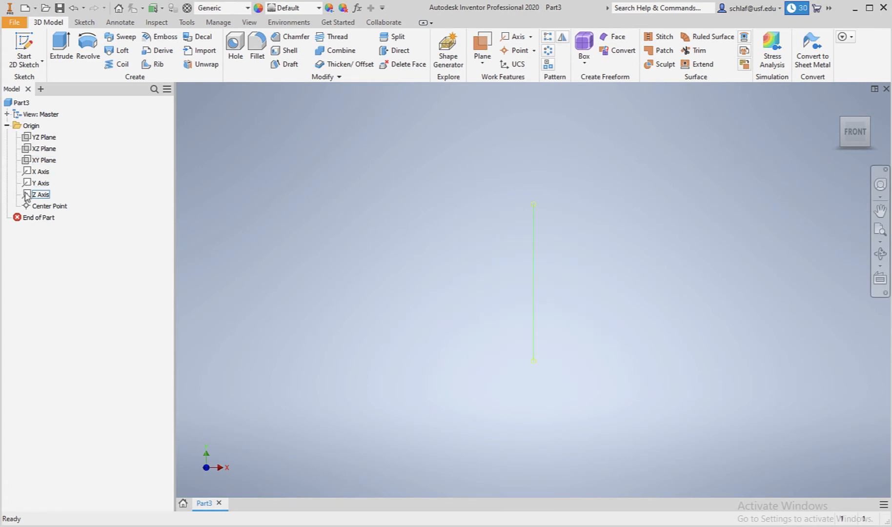
click(27, 162)
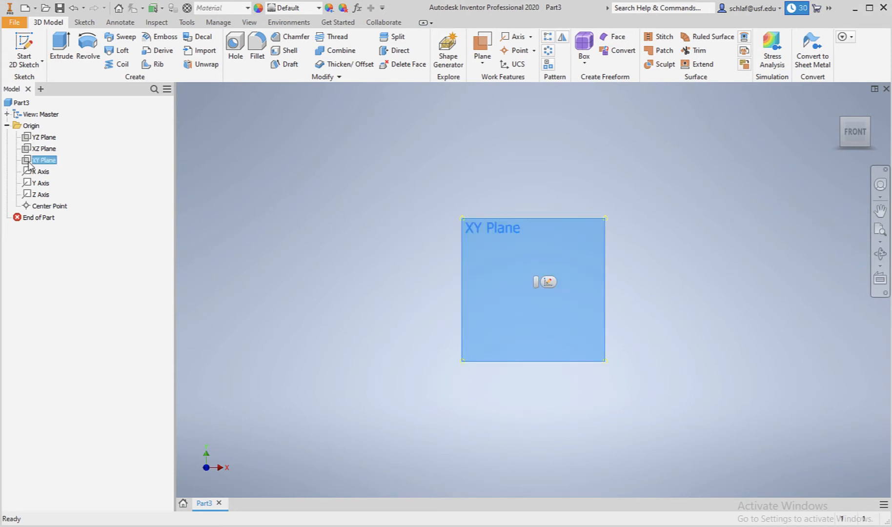
click(26, 45)
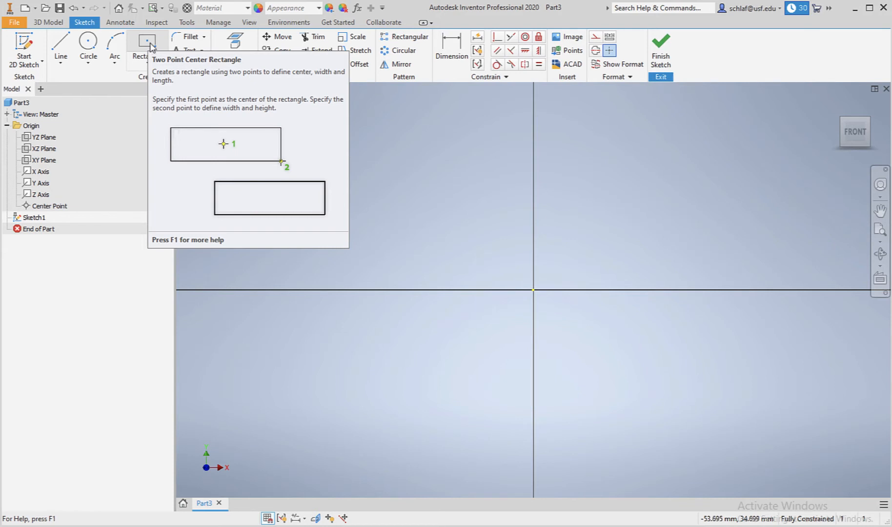
Draw a 50 mm by 50 mm two-point center rectangle at the sketch origin and finish the sketch.
click(153, 47)
click(147, 62)
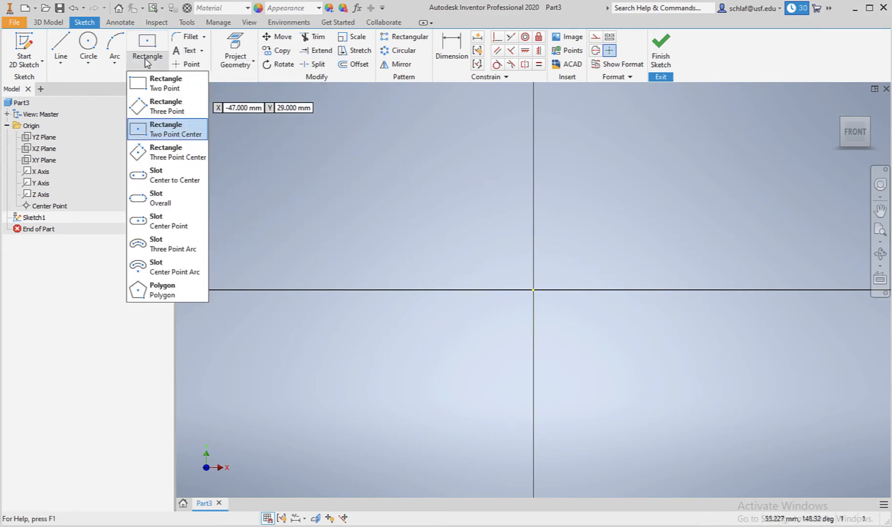
click(147, 62)
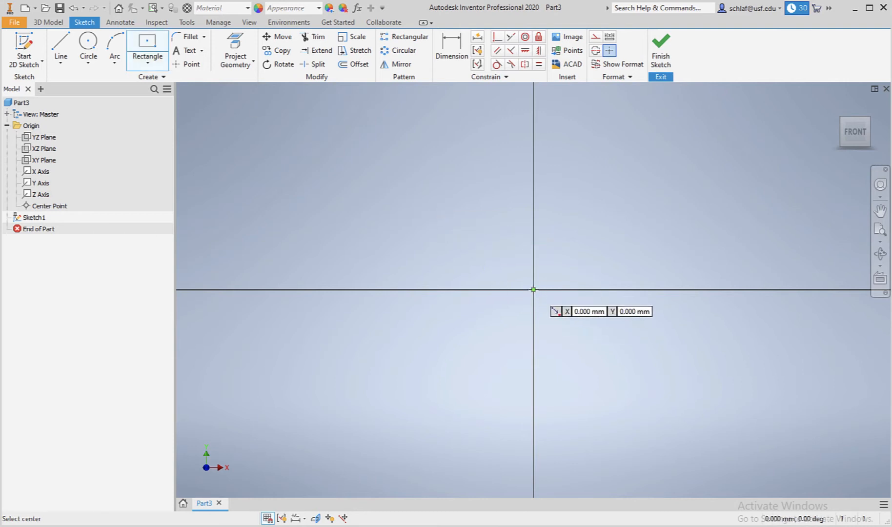
click(534, 292)
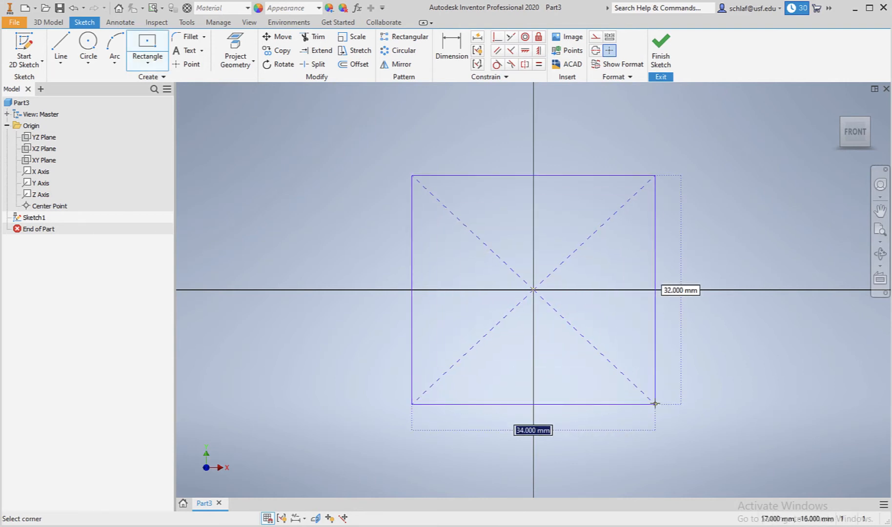
text(50)
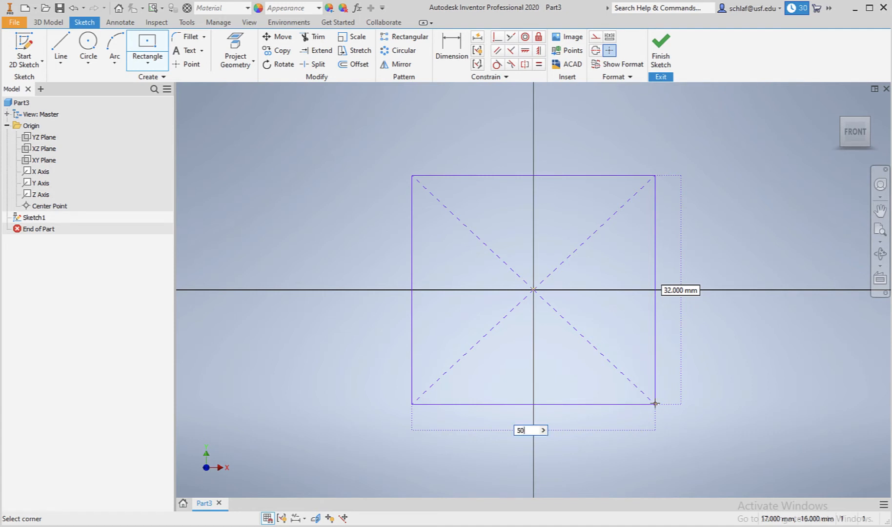
key(Tab)
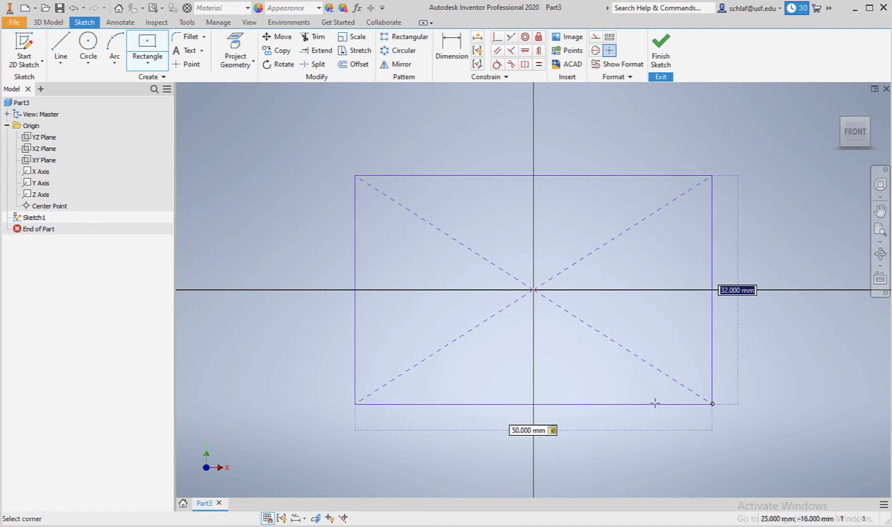
text(50)
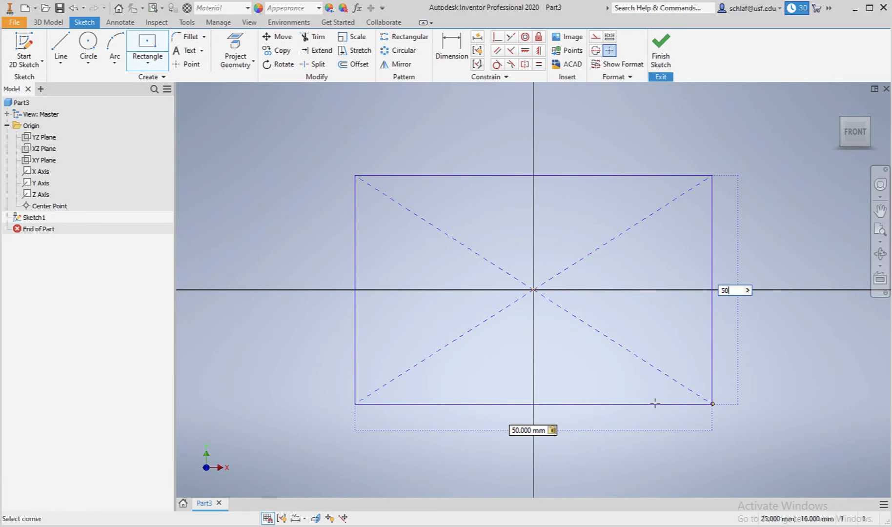
key(Return)
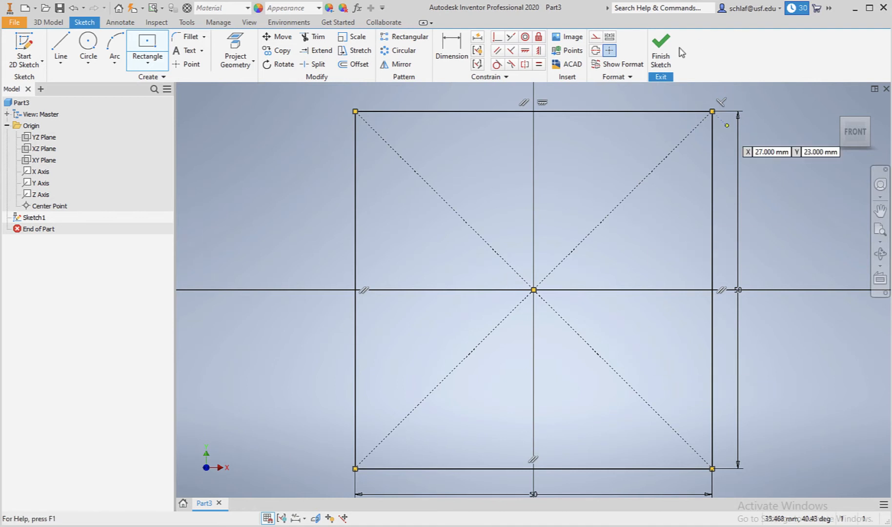
click(661, 56)
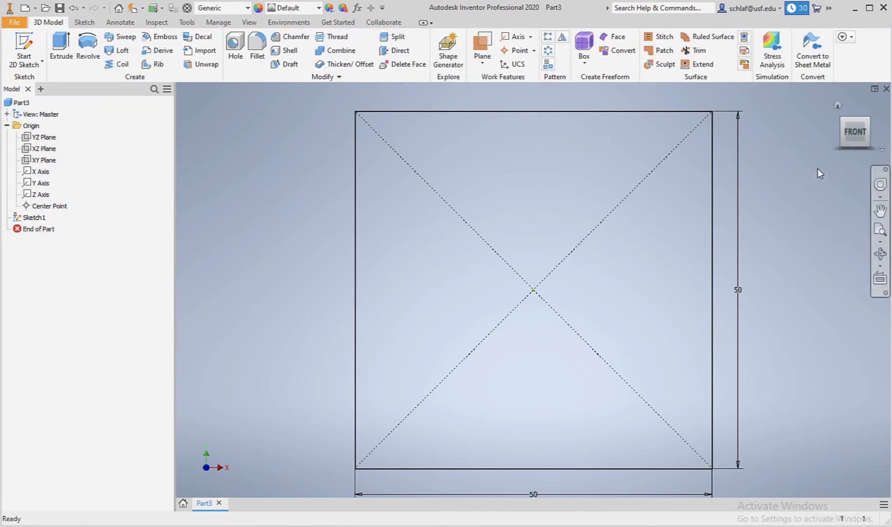
Extrude the square profile 6.9 mm into a plate.
click(838, 106)
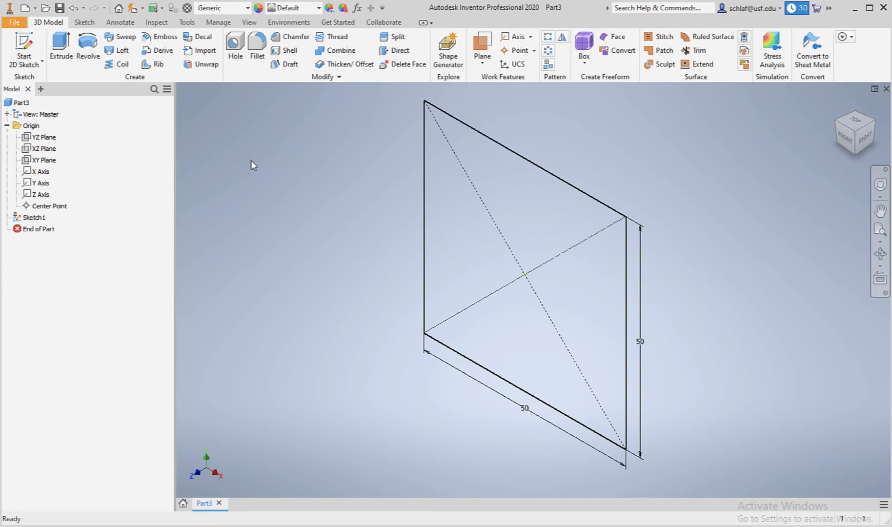
click(66, 47)
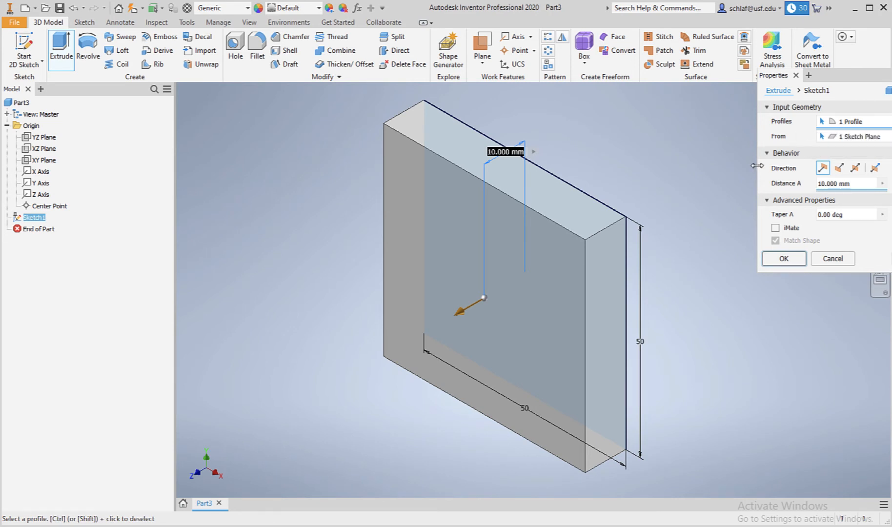
click(827, 183)
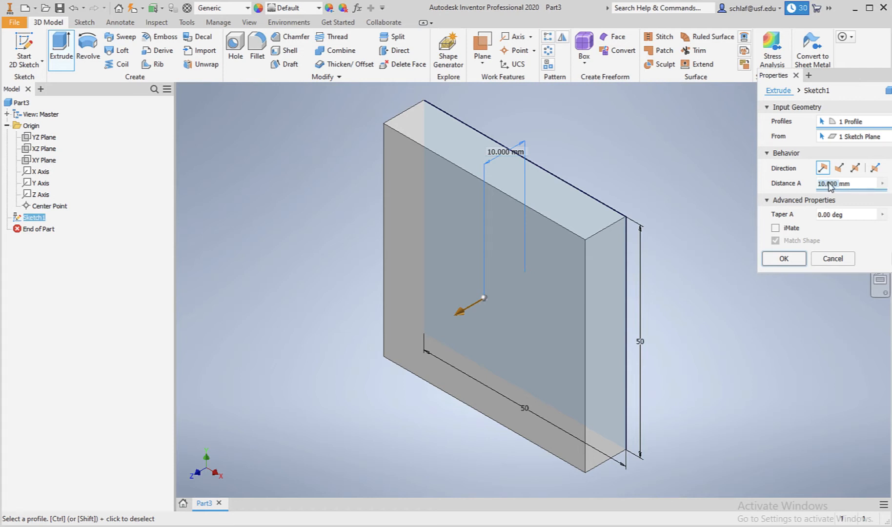
text(6.9)
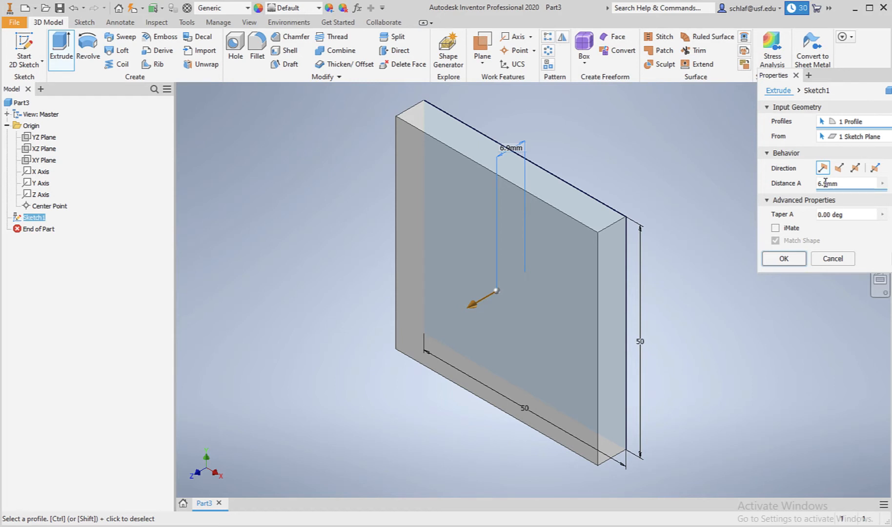
click(782, 258)
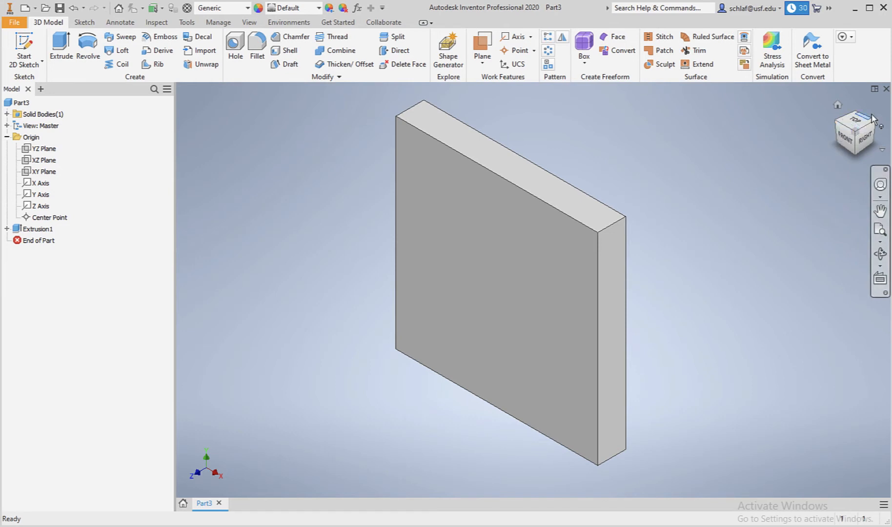
Start a new 2D sketch on the YZ Plane.
click(885, 258)
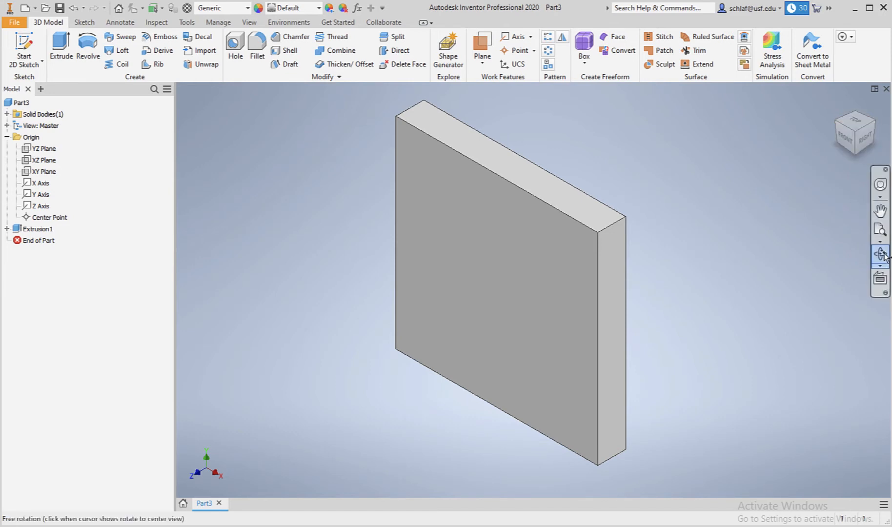
drag(550, 340, 557, 362)
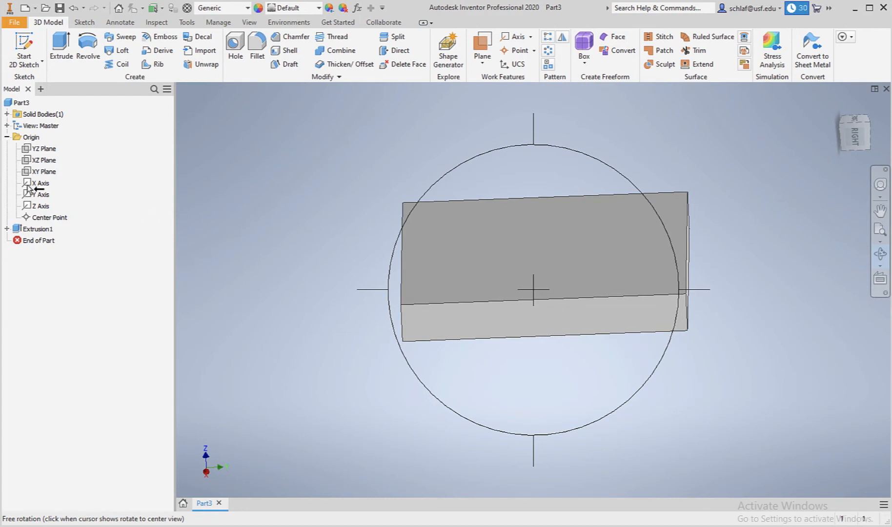
key(Escape)
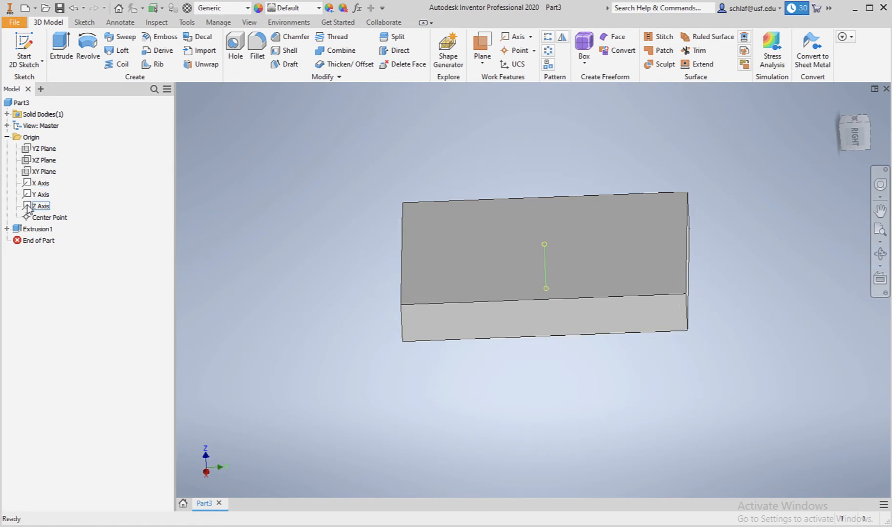
click(26, 150)
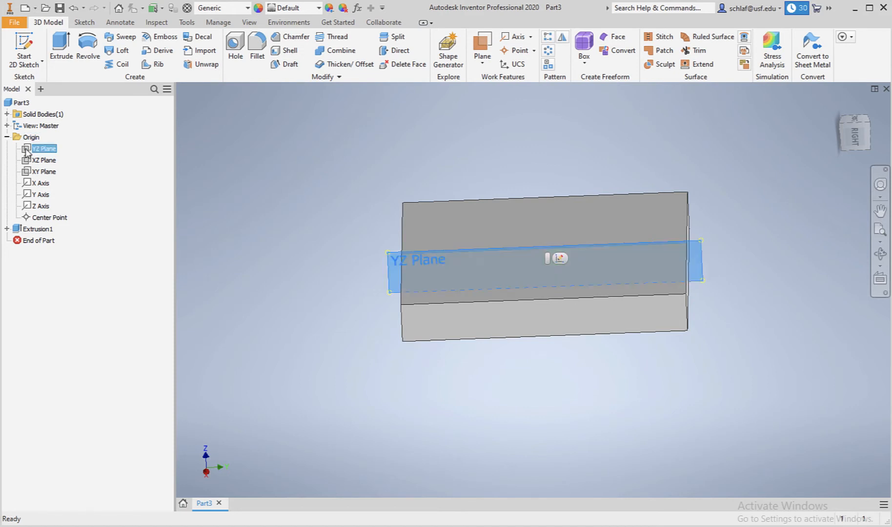
click(23, 44)
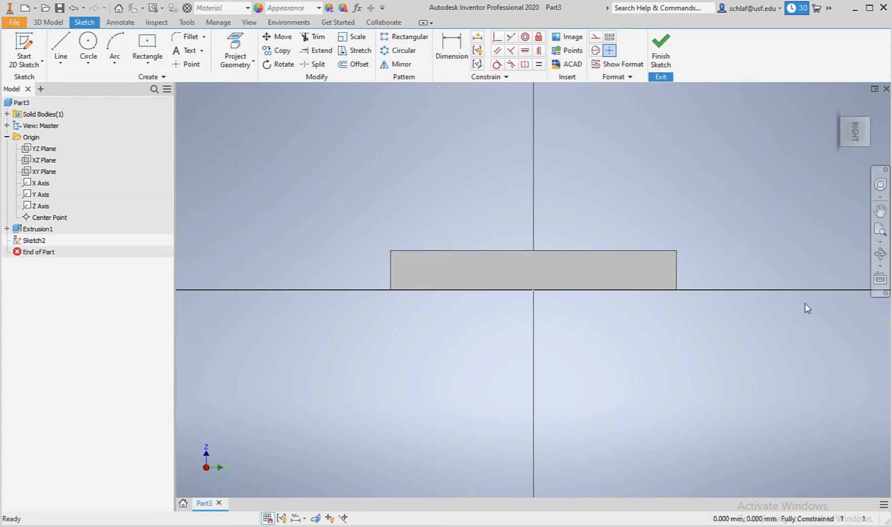
Project the plate's top face into the sketch.
click(880, 254)
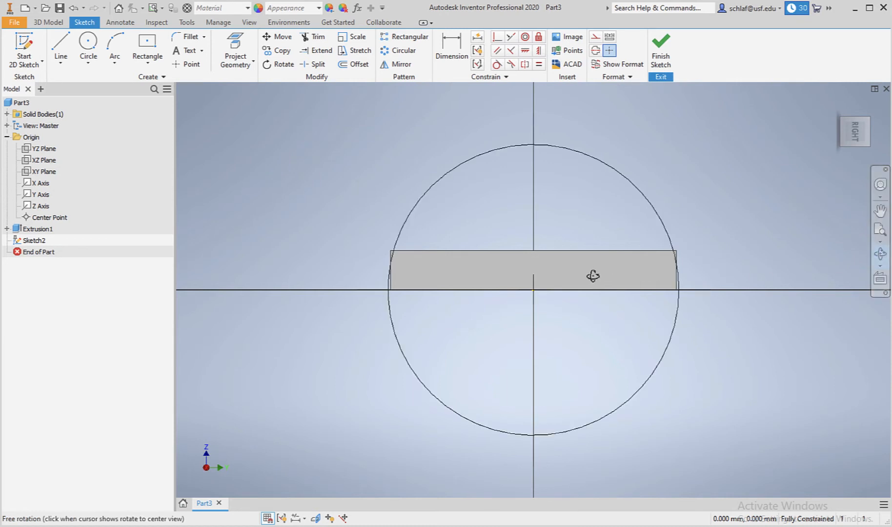
drag(592, 274, 630, 295)
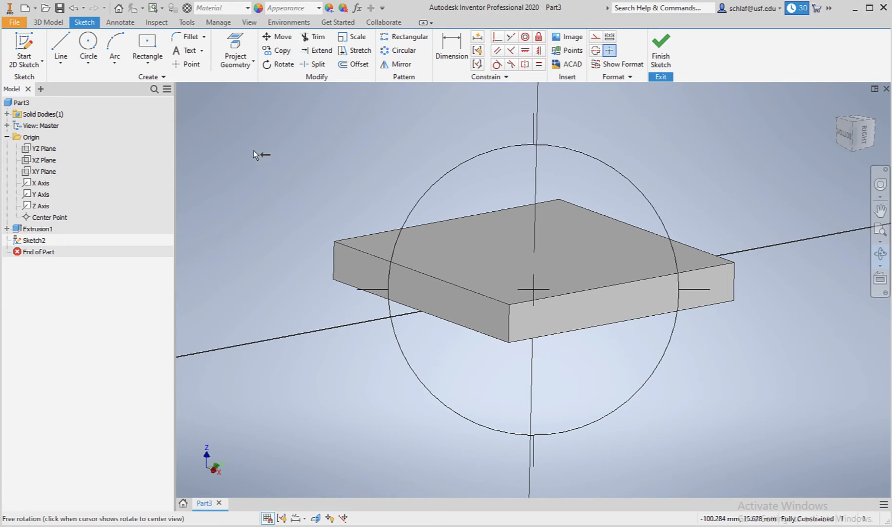
click(237, 48)
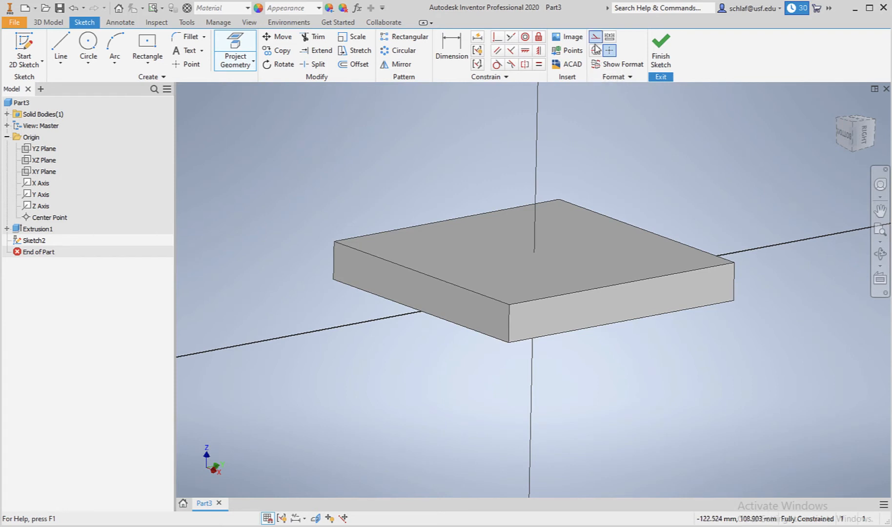
click(625, 284)
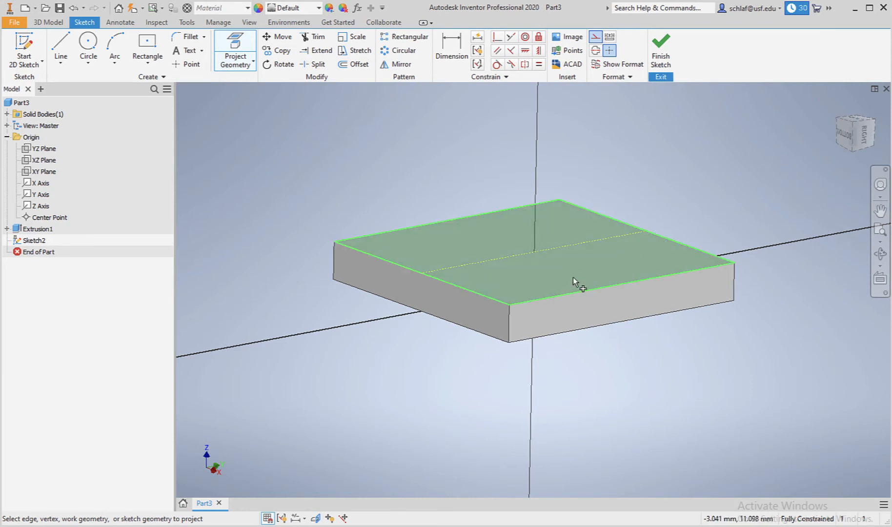
click(237, 45)
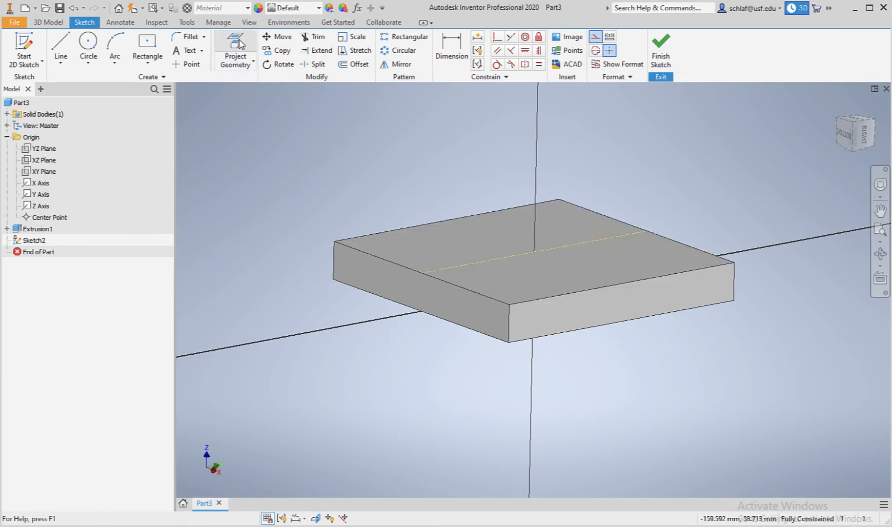
click(239, 42)
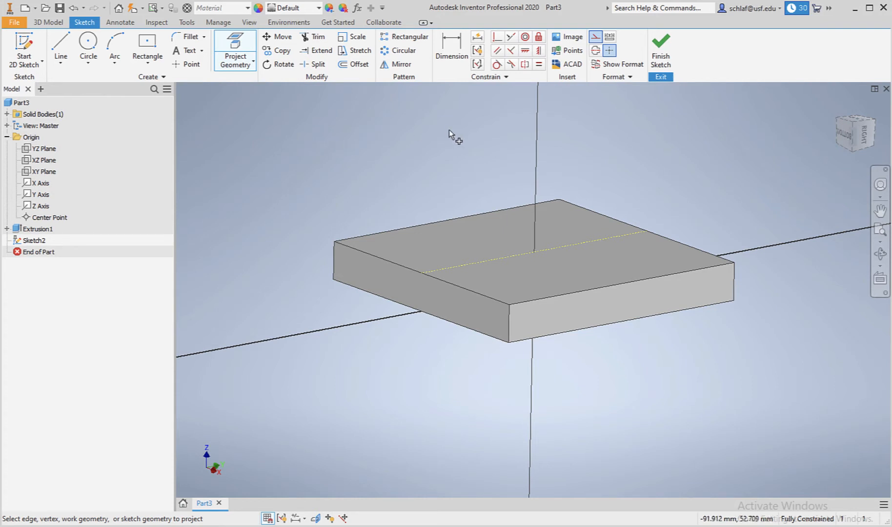
click(595, 36)
Turn on Slice Graphics to cut the plate at the sketch plane and view it face-on.
click(250, 23)
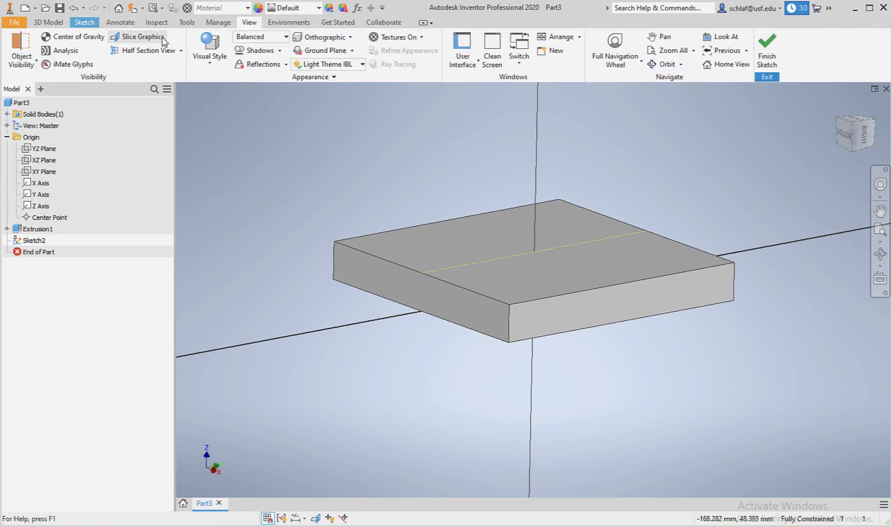
click(141, 39)
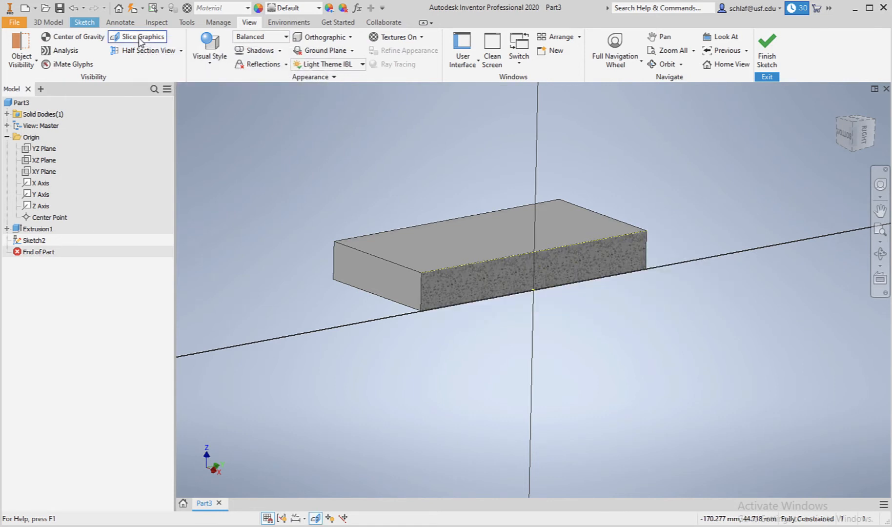
click(880, 278)
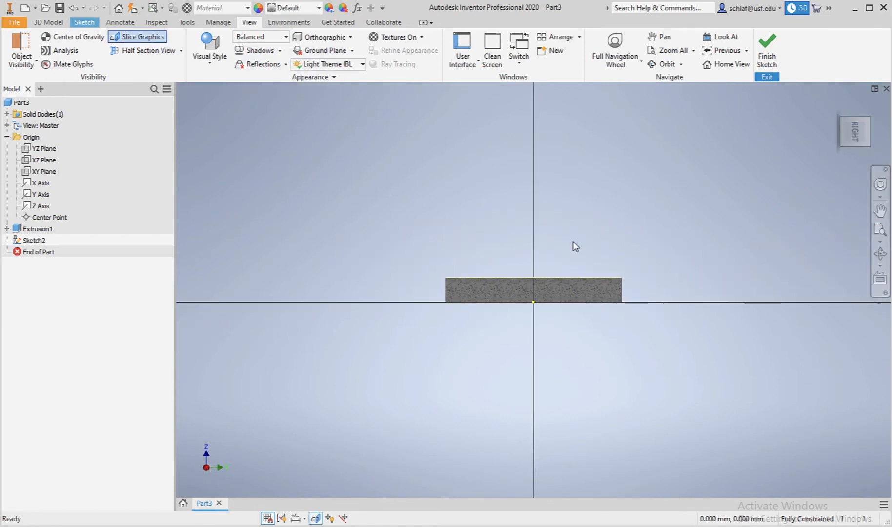
scroll(572, 242, up, 5)
scroll(572, 241, down, 6)
scroll(524, 253, down, 3)
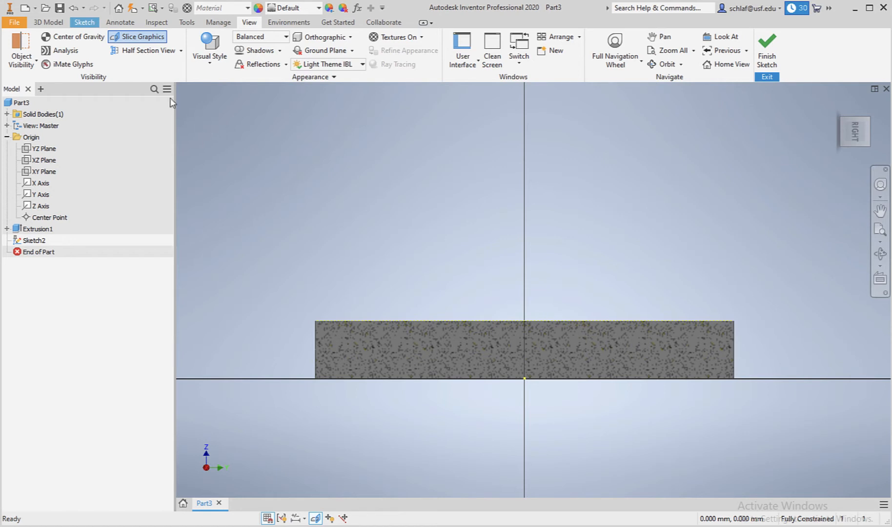
Draw a closed four-sided profile with slanted sides standing on the plate's top face, right of the vertical axis.
click(90, 24)
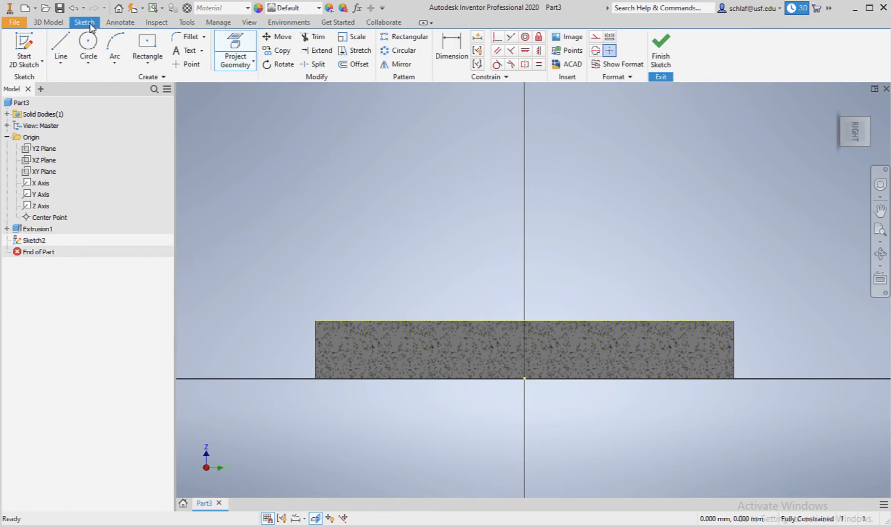
click(61, 45)
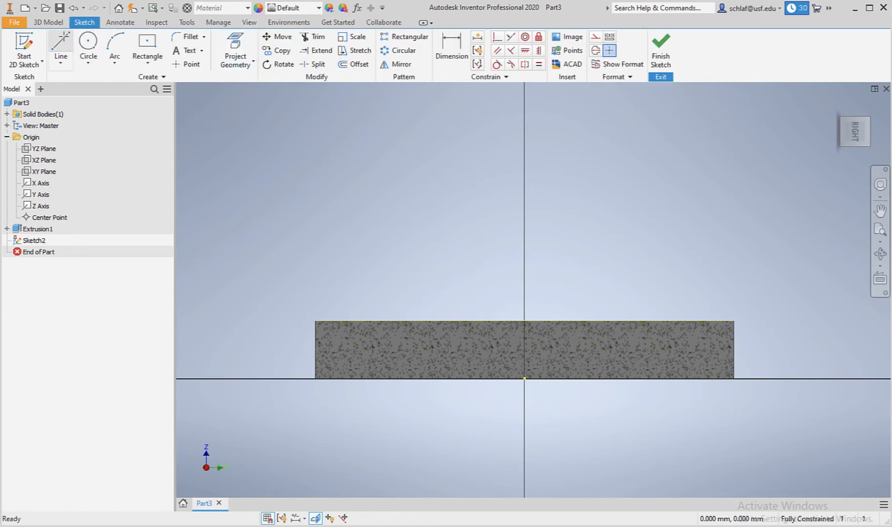
click(714, 320)
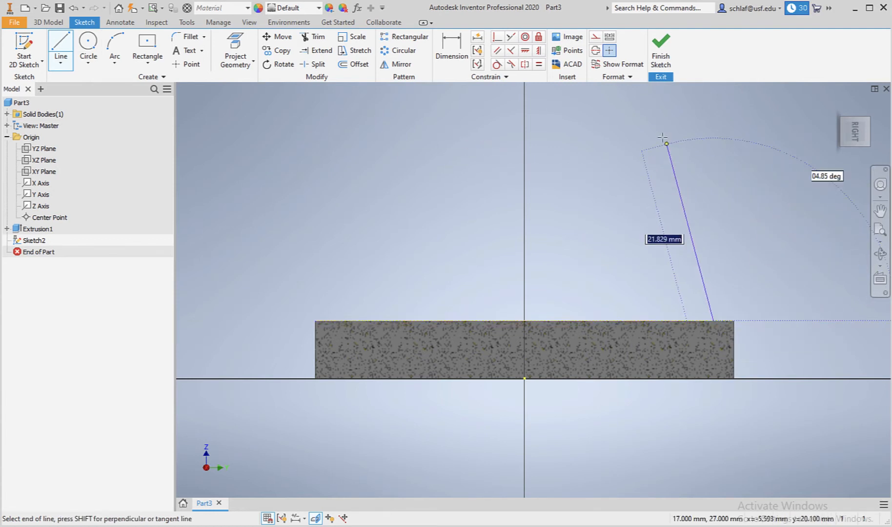
click(650, 111)
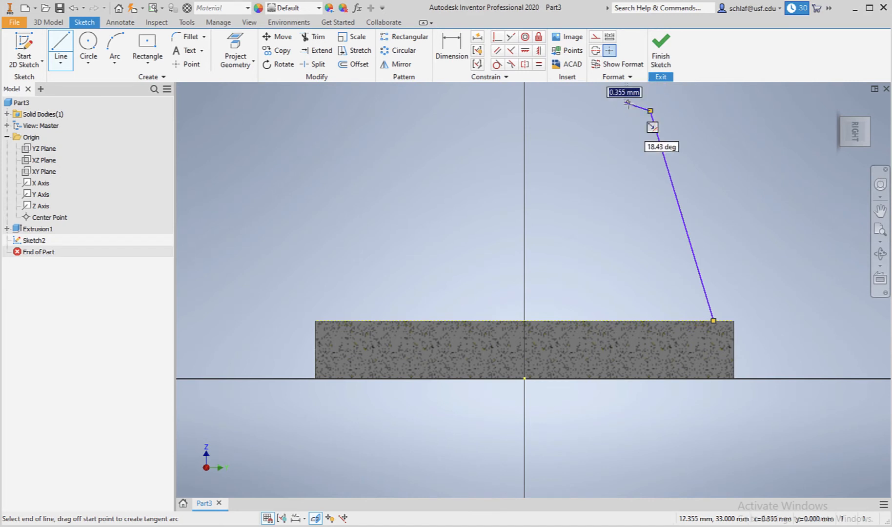
click(625, 102)
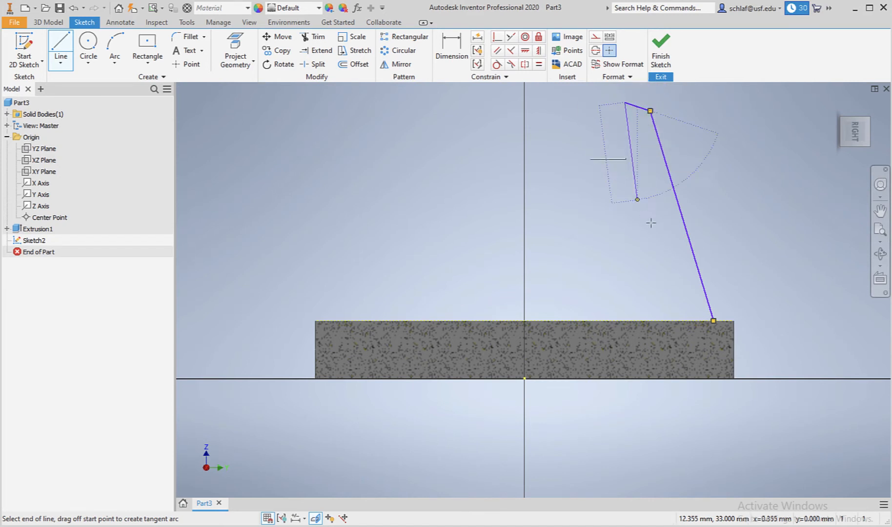
double_click(667, 321)
click(667, 320)
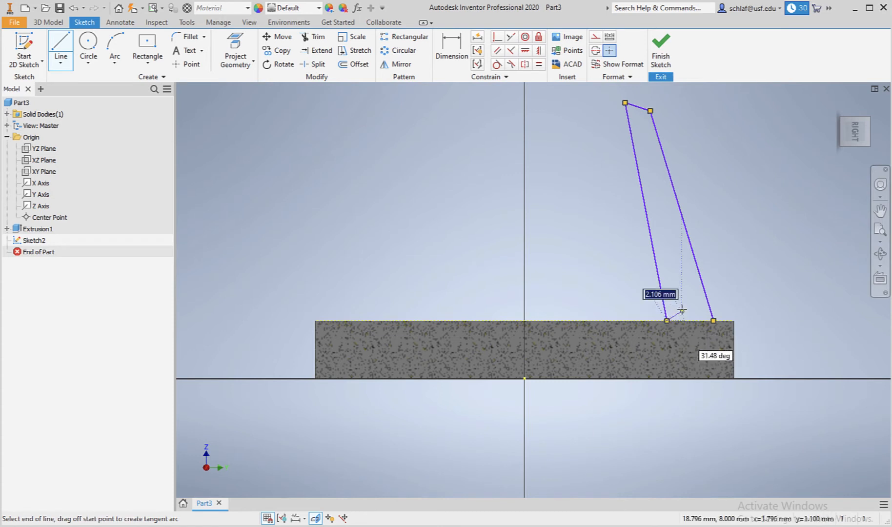
double_click(713, 321)
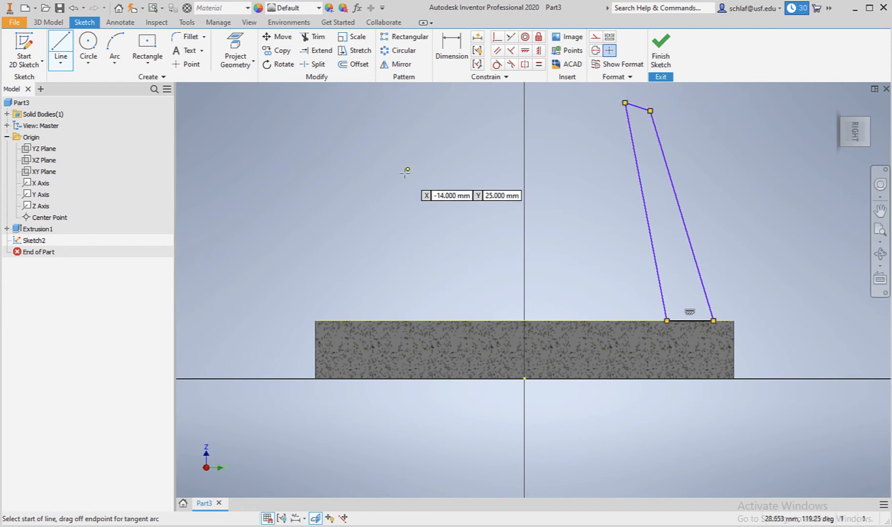
Dimension the angle between the profile's left edge and the plate's top face as 85 degrees.
click(450, 47)
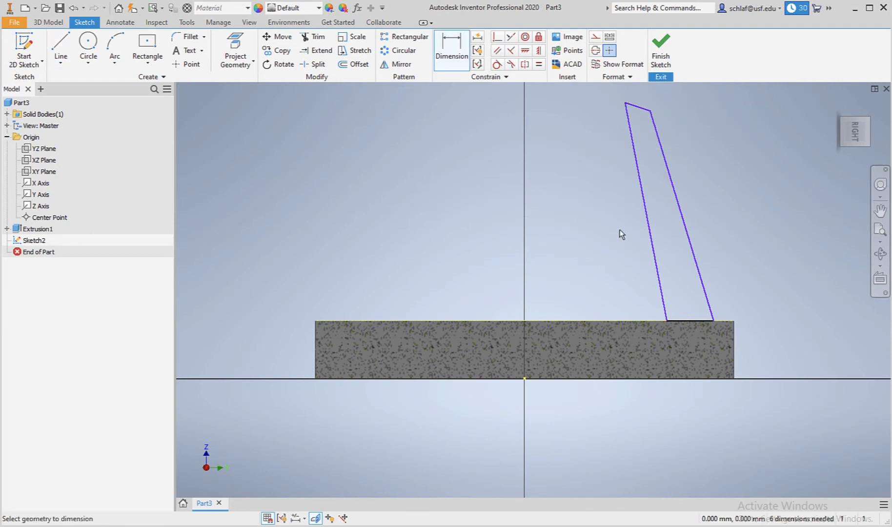
click(652, 245)
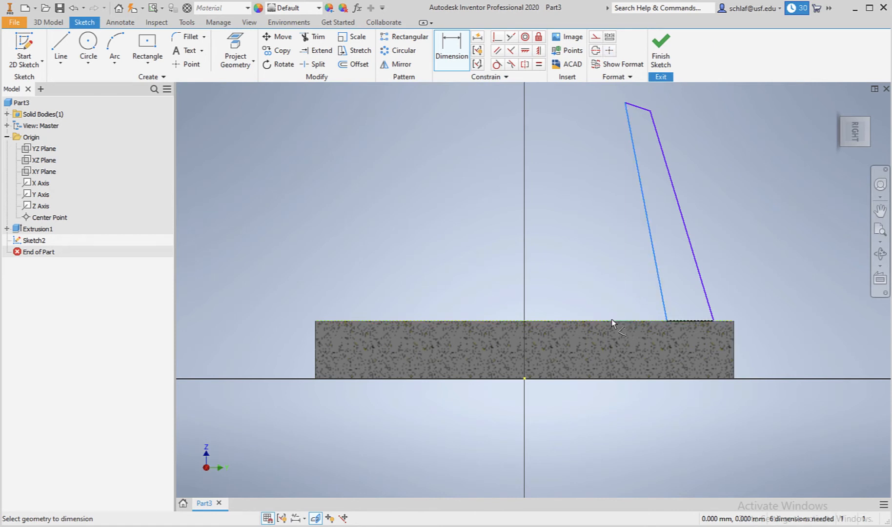
click(612, 321)
click(629, 305)
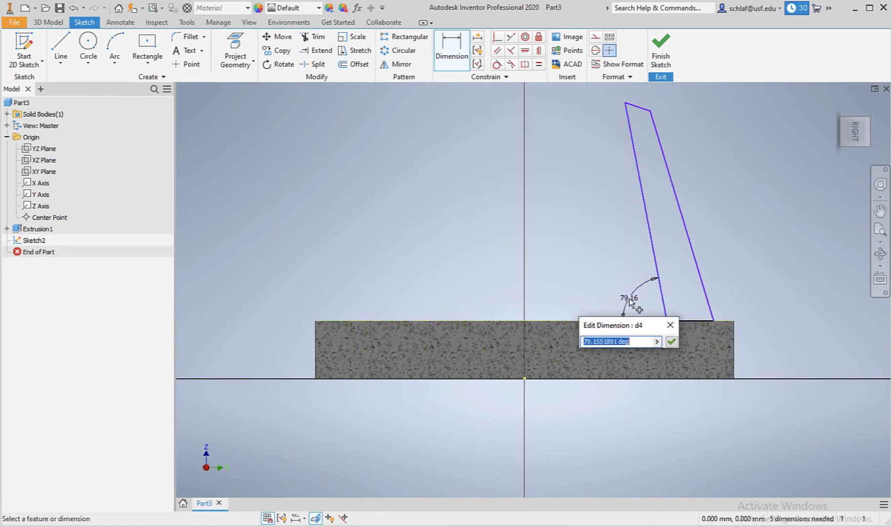
text(85)
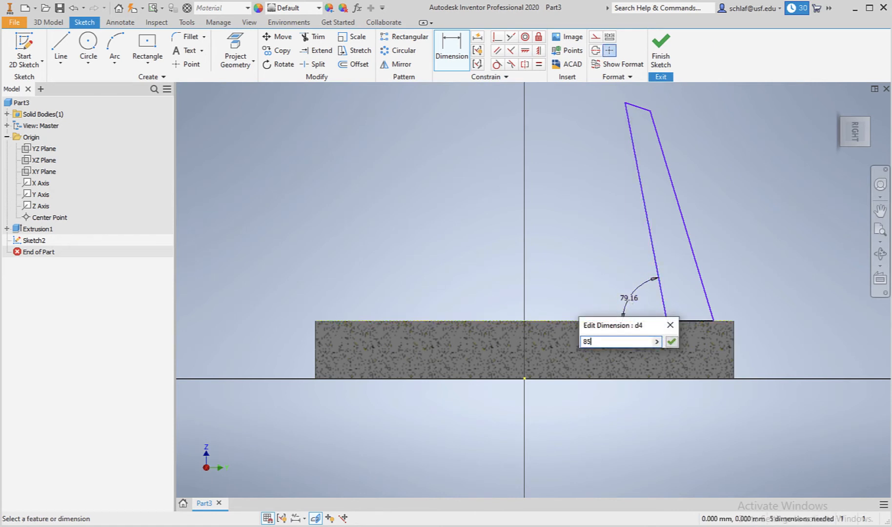
key(Return)
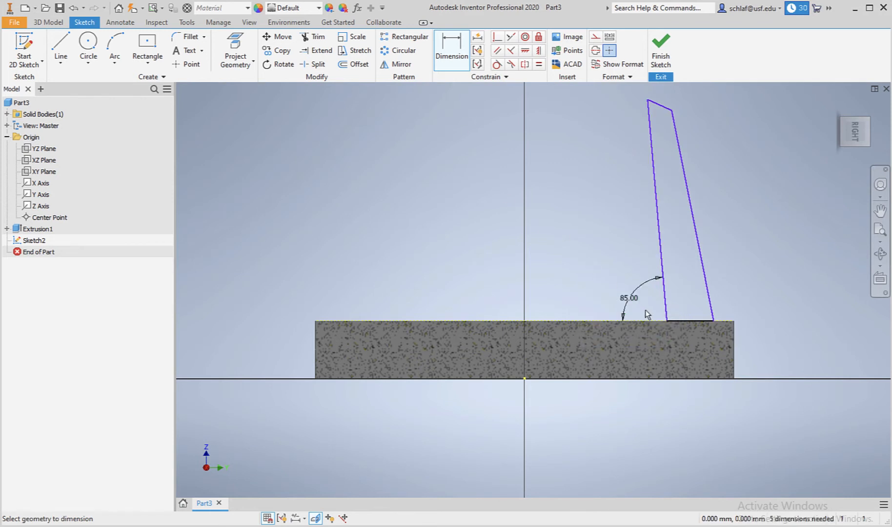
Dimension the horizontal distance from the vertical axis to the profile's left edge as 17 mm.
click(666, 321)
click(526, 377)
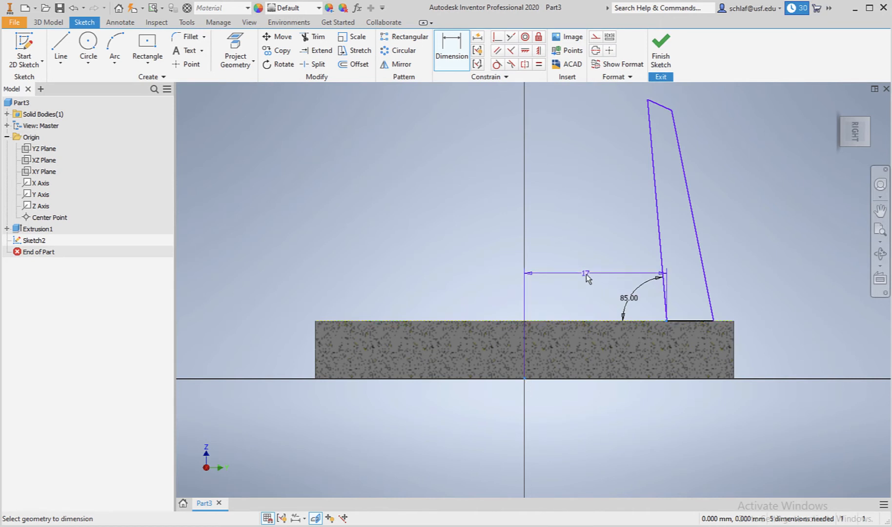
click(587, 275)
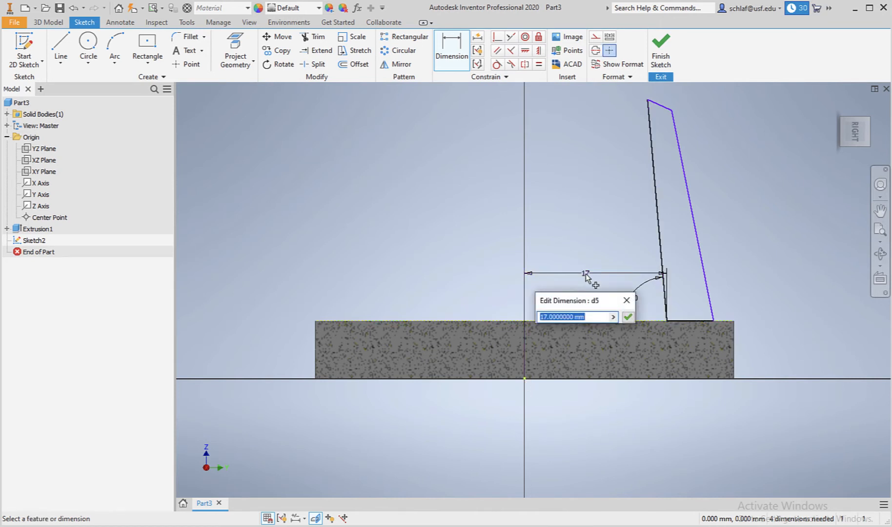
text(17)
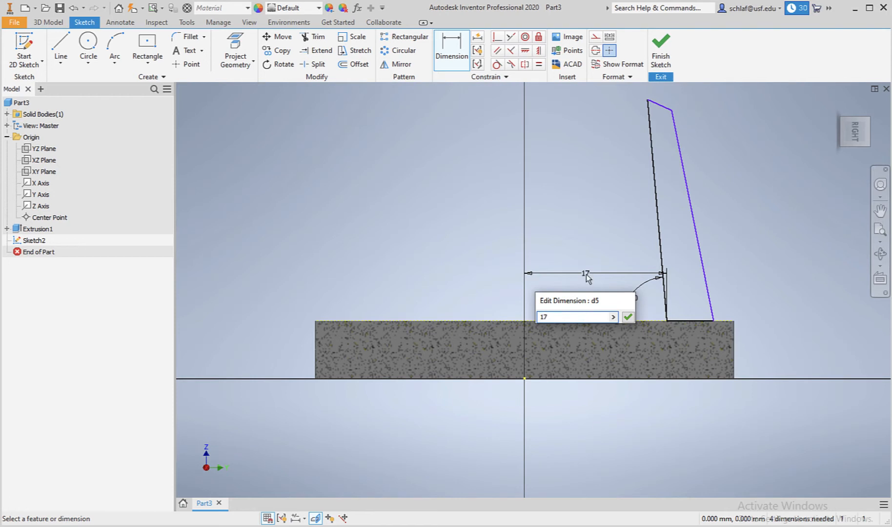
key(Return)
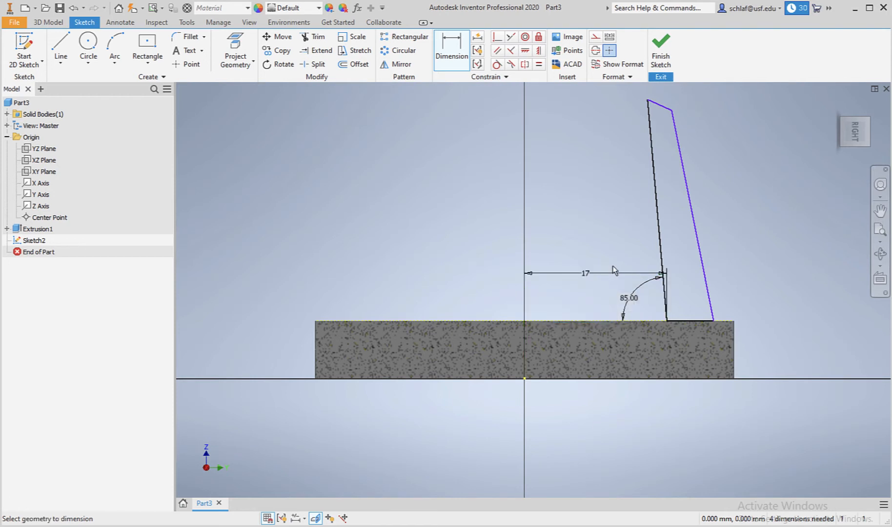
Constrain the profile's top edge parallel to the plate's top face and its right edge parallel to its left edge.
scroll(688, 180, up, 3)
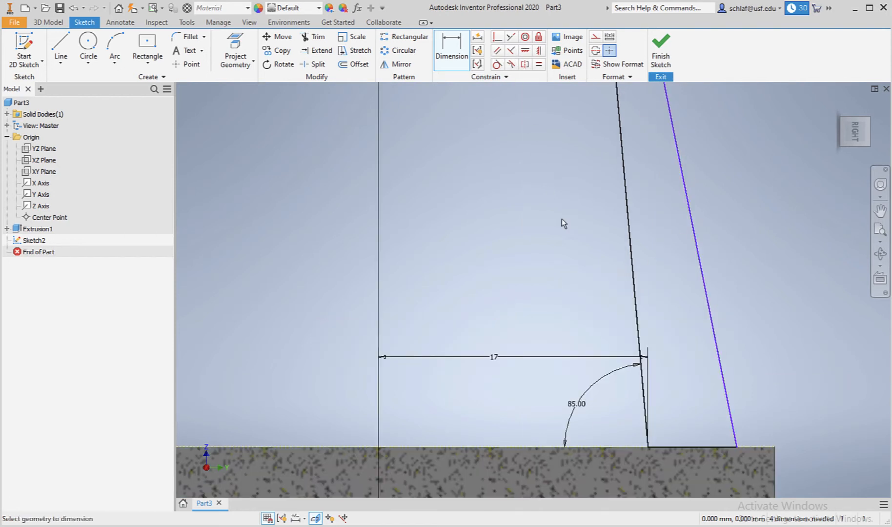
scroll(569, 228, down, 3)
scroll(589, 143, up, 3)
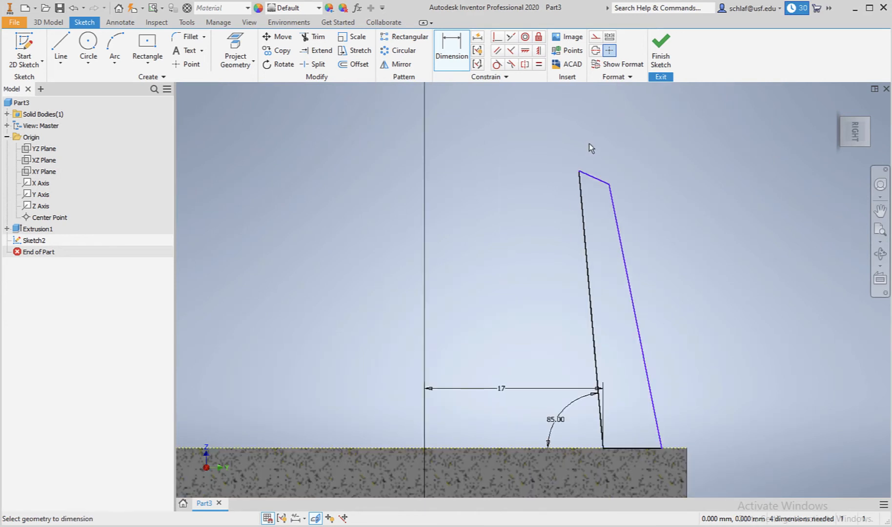
click(497, 50)
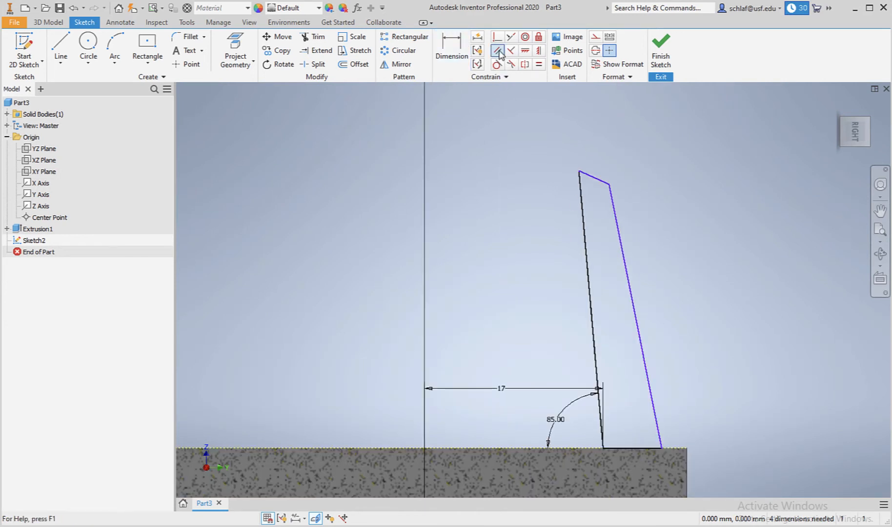
click(593, 176)
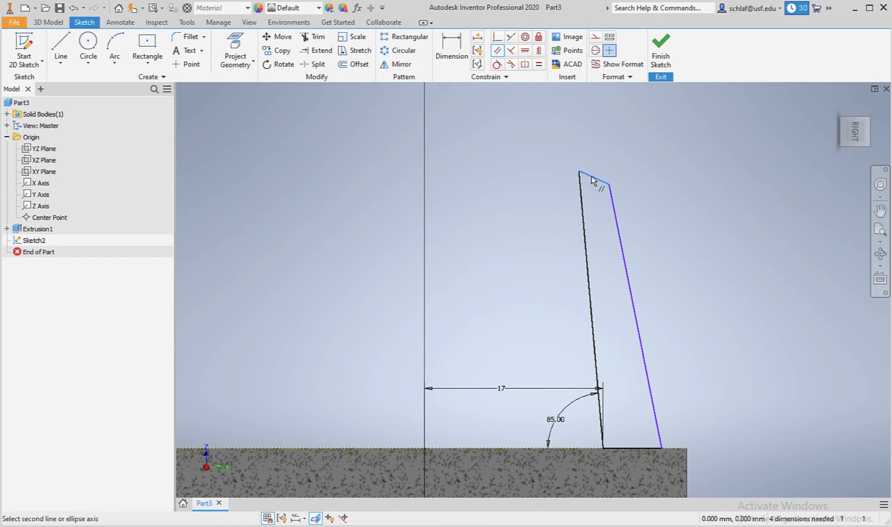
click(509, 447)
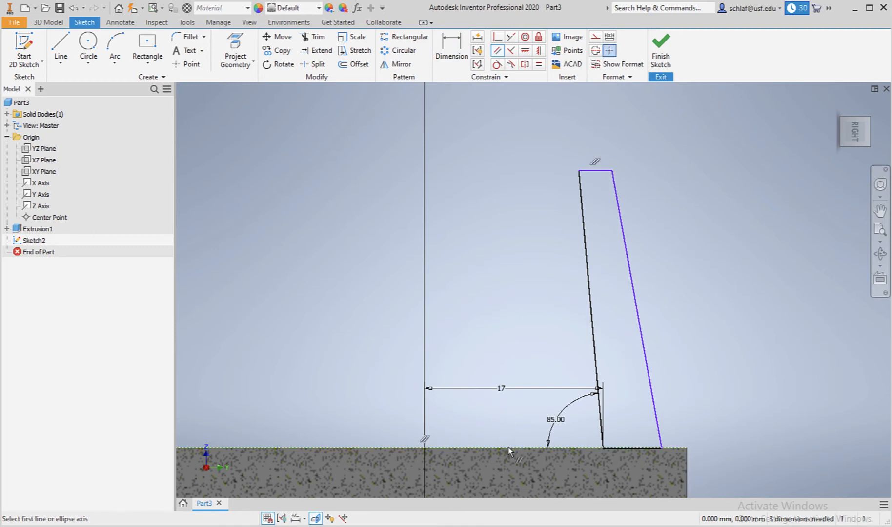
click(497, 52)
click(589, 274)
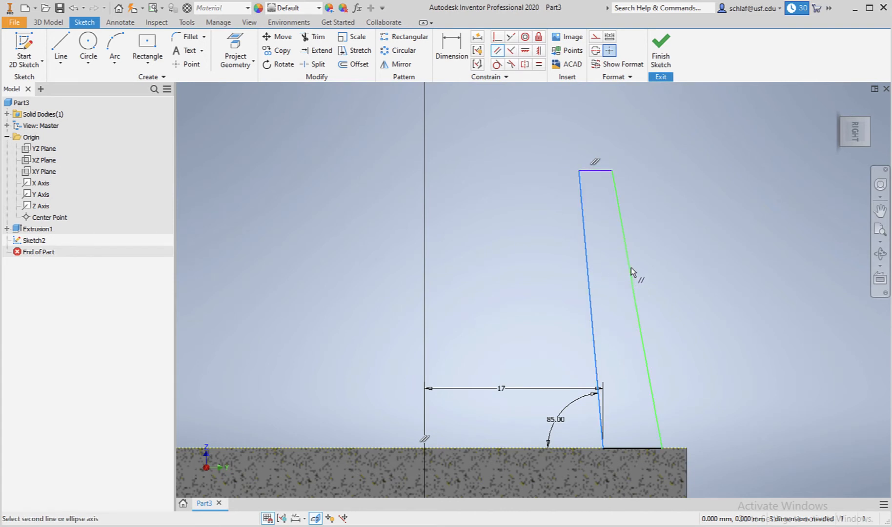
click(631, 268)
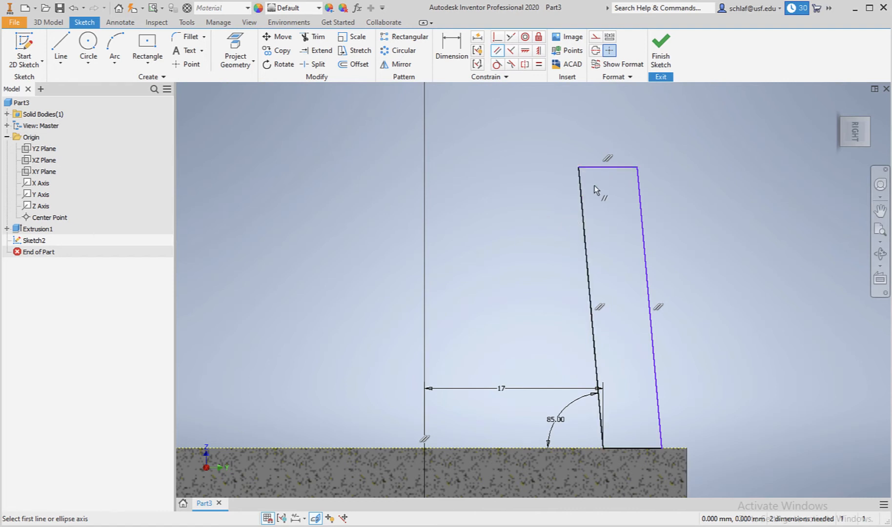
key(Escape)
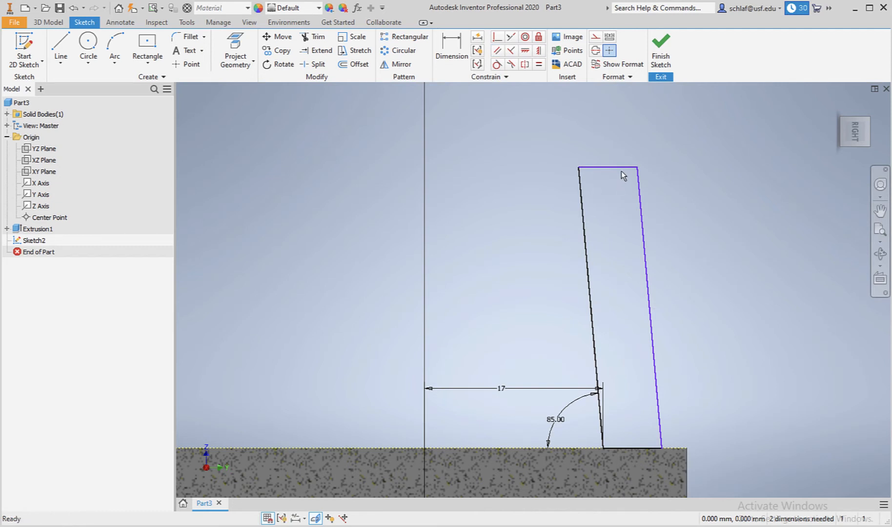
Drag the profile's top edge upward and nudge its left edge to reshape it.
drag(615, 166, 608, 141)
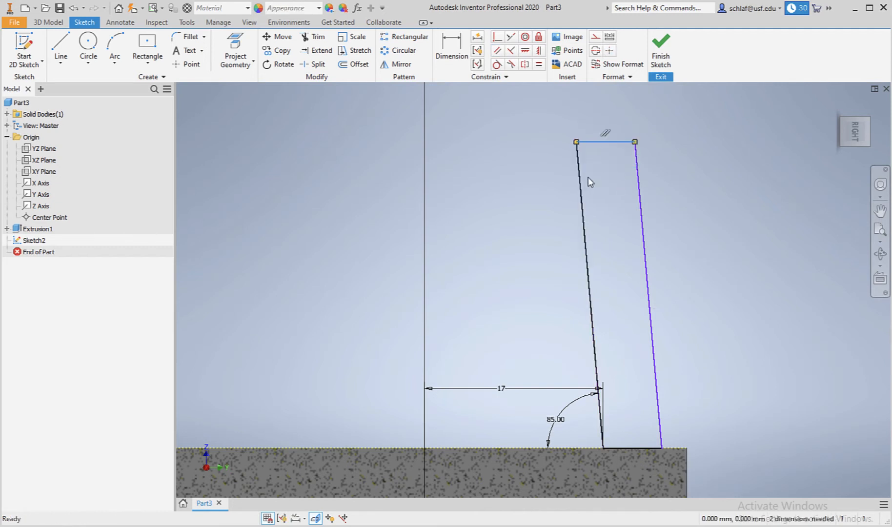
drag(582, 199, 553, 195)
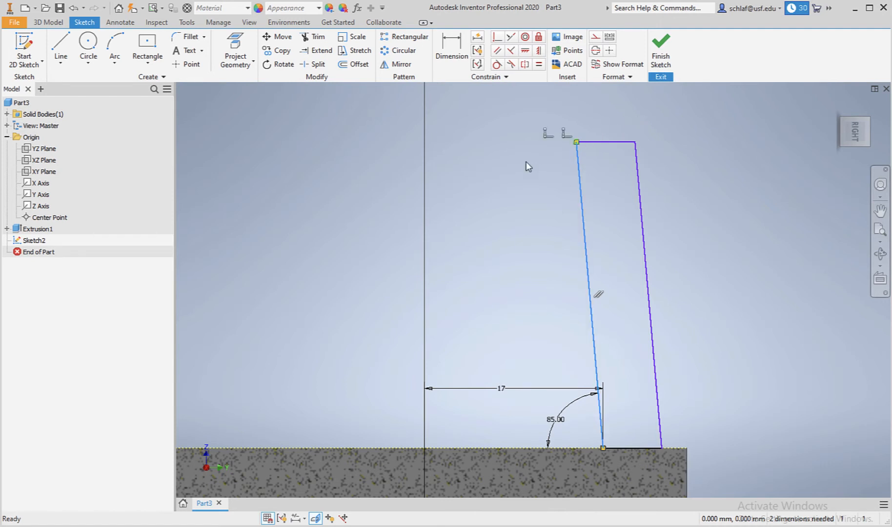
click(521, 175)
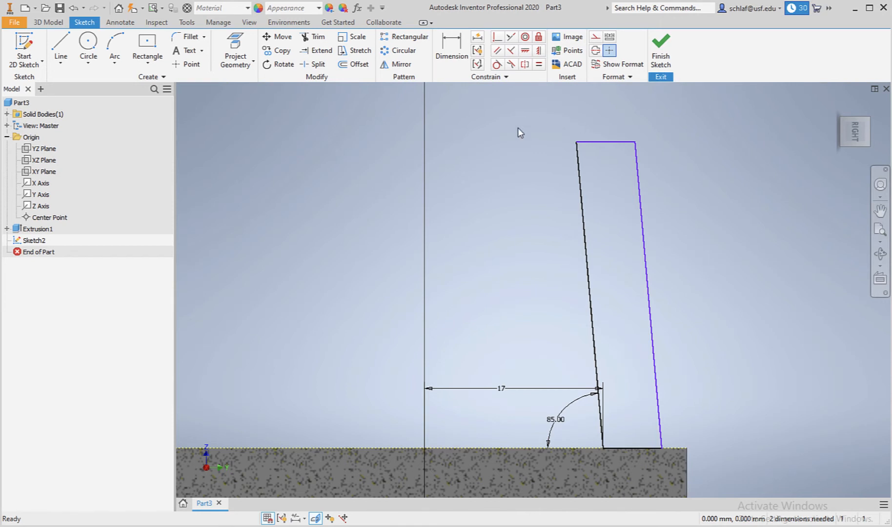
Dimension the profile's height above the plate's top face as 60 mm.
click(464, 63)
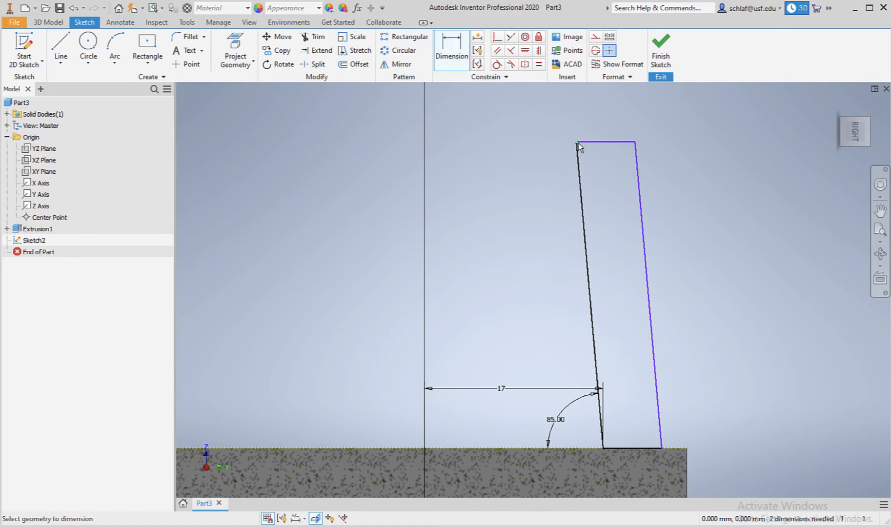
click(529, 451)
click(533, 313)
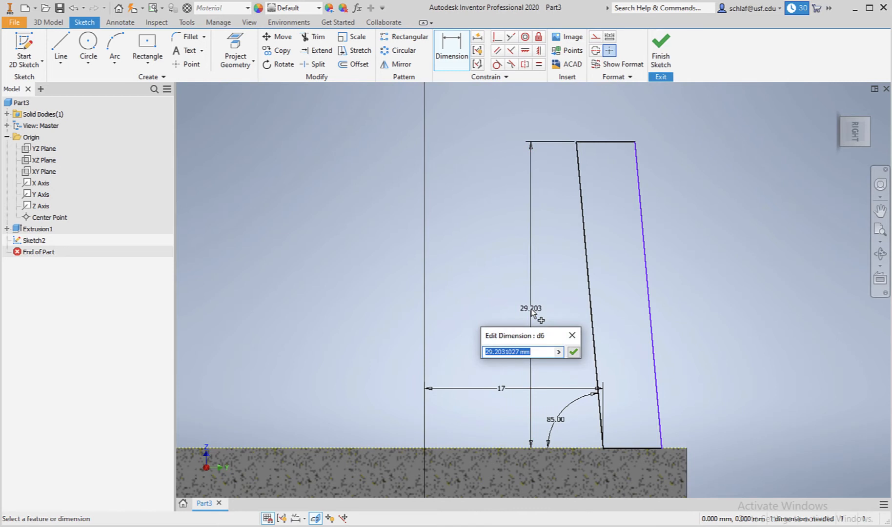
text(50)
key(Return)
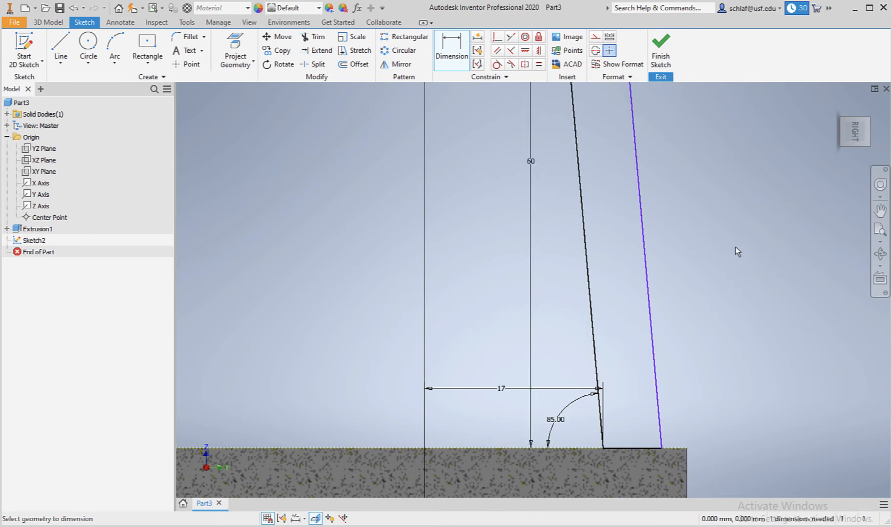
Dimension the width of the profile's top edge as 2 mm.
click(881, 230)
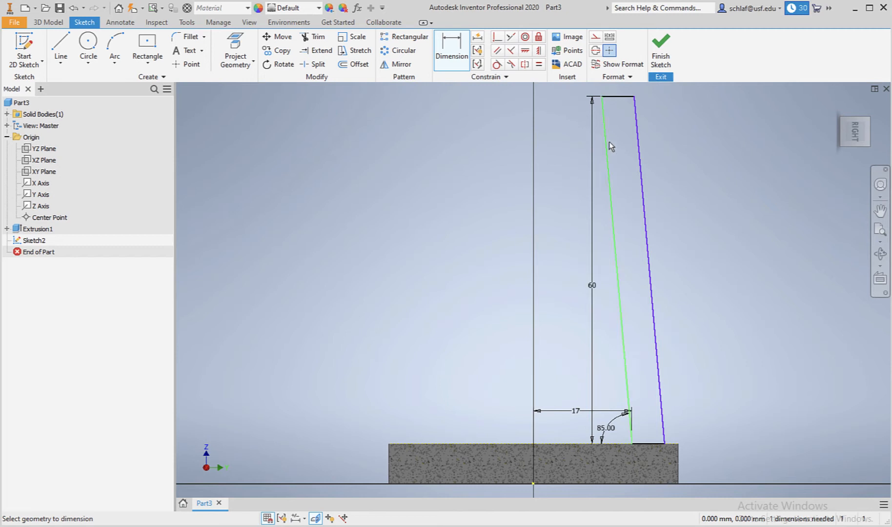
click(618, 98)
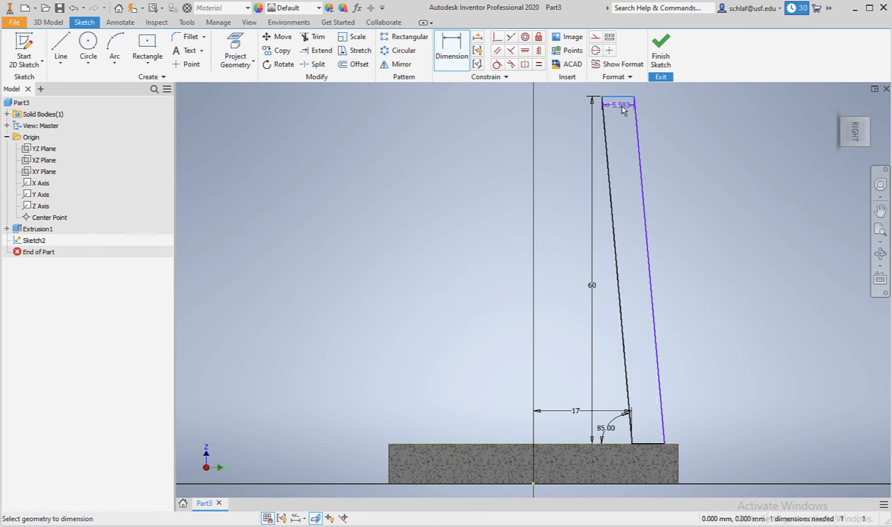
click(668, 109)
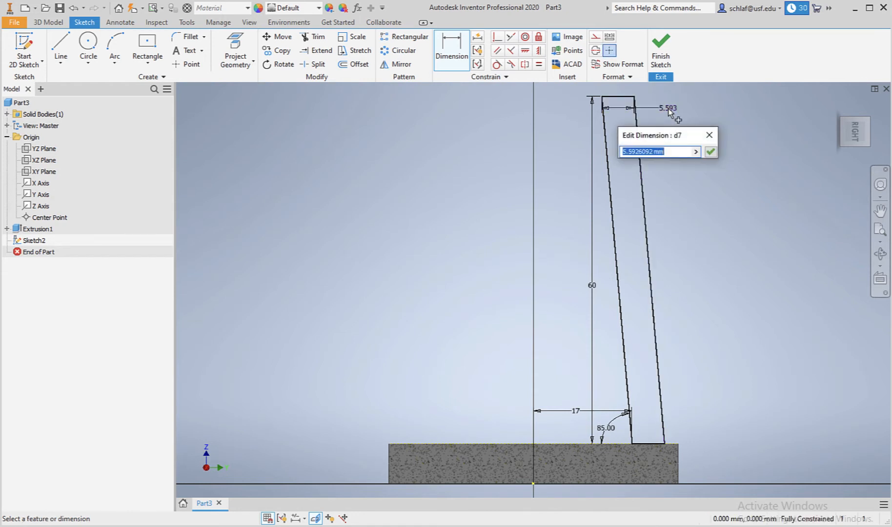
text(2)
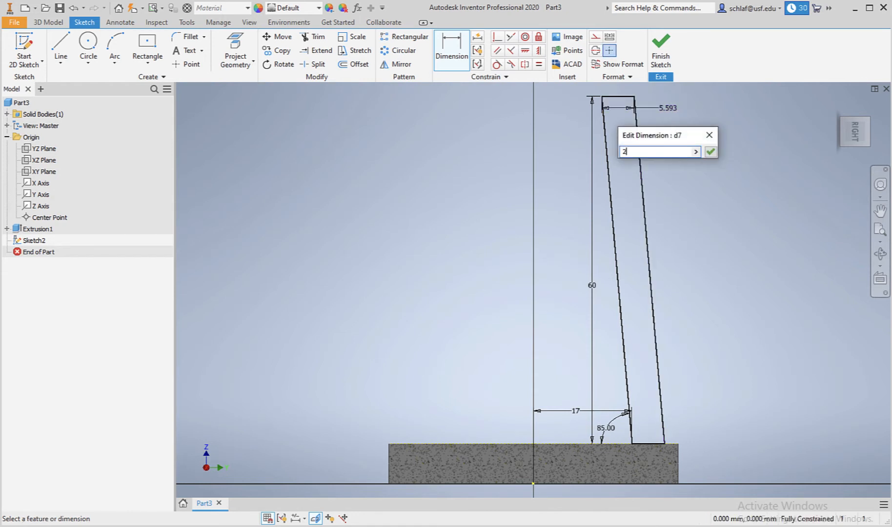
key(Return)
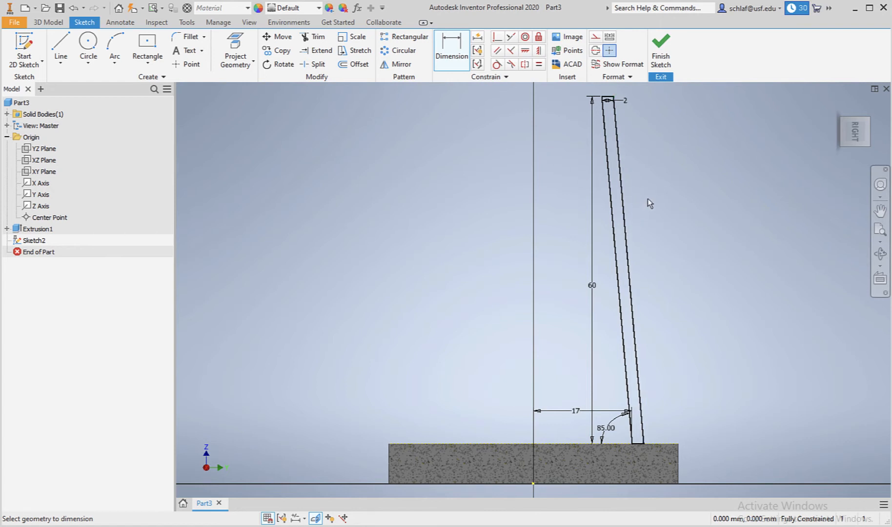
click(631, 101)
Finish the sketch and revolve the profile a full 360 degrees about the Z axis.
click(661, 58)
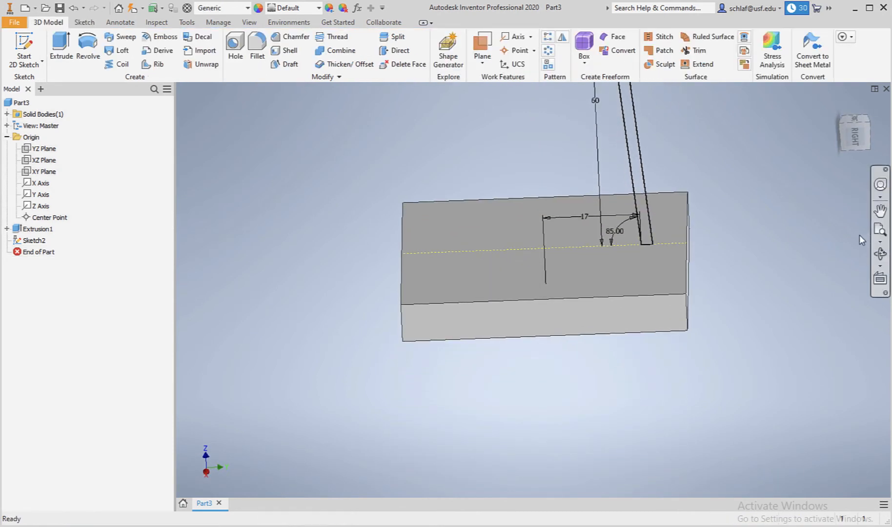
click(879, 230)
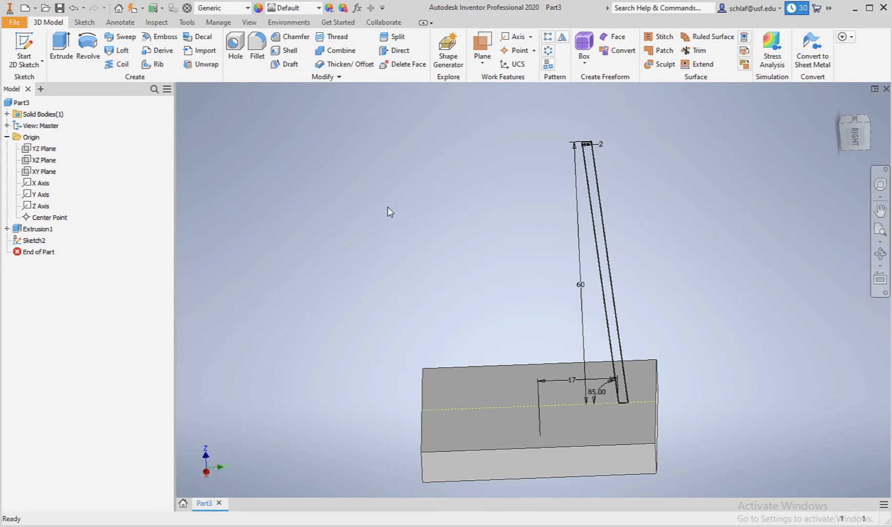
click(87, 46)
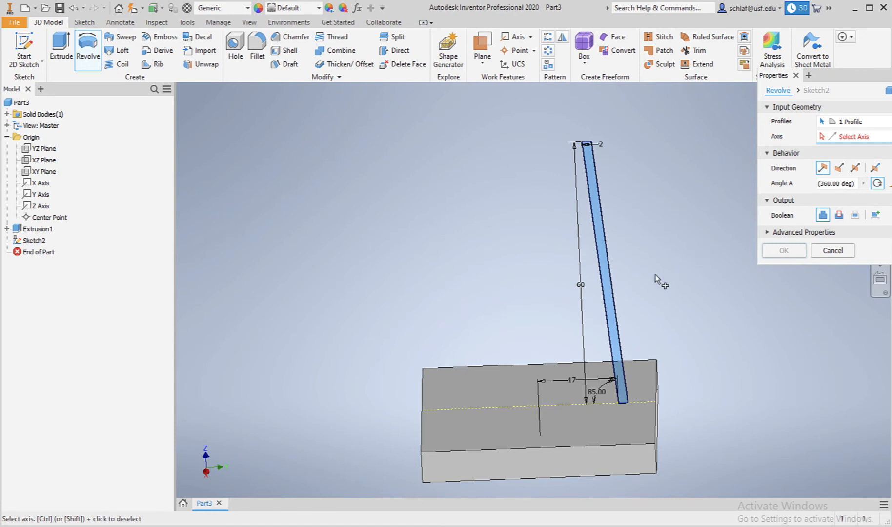
click(29, 207)
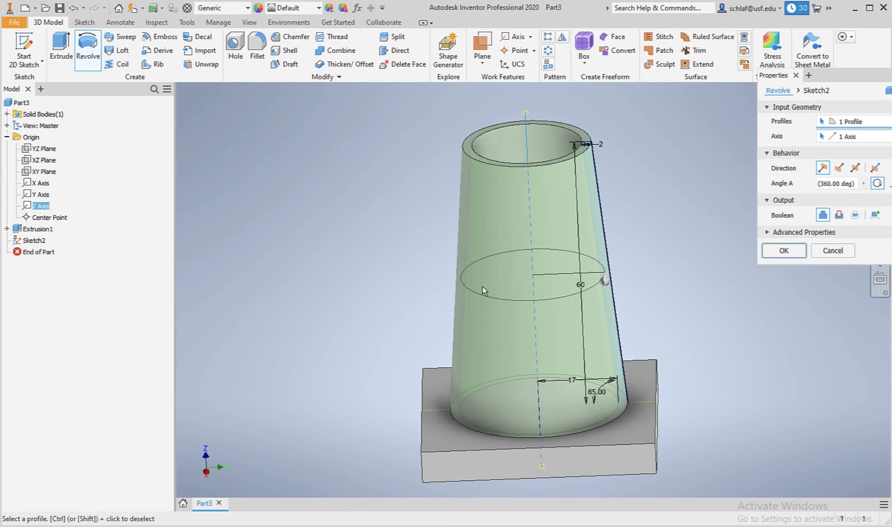
click(792, 249)
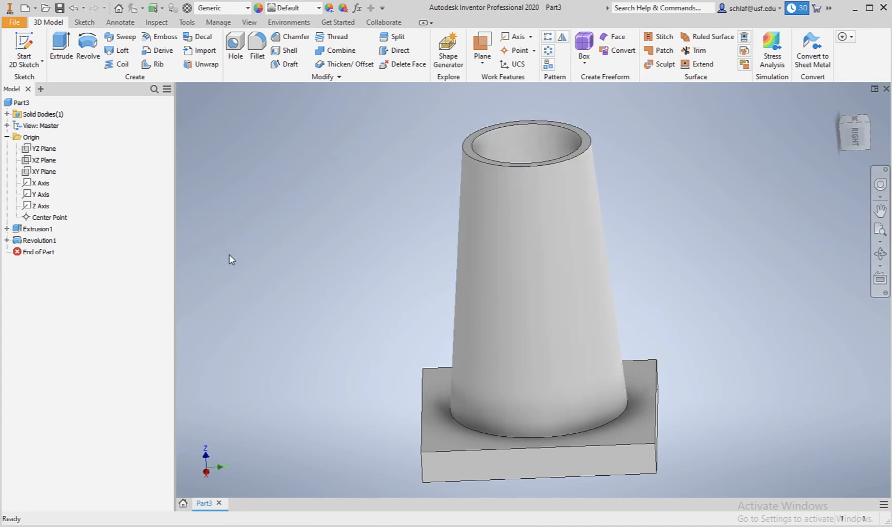
Edit the revolution's sketch, set the profile's height to 65 mm, and finish the sketch.
click(7, 240)
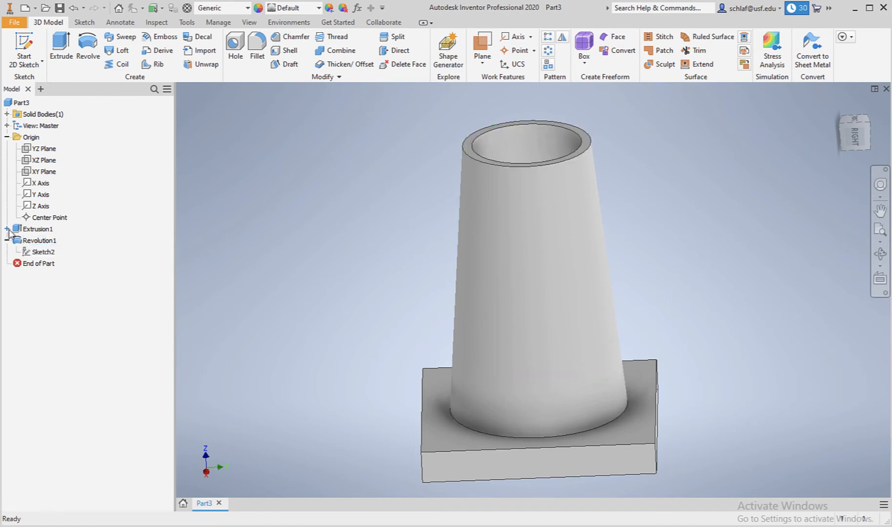
click(6, 229)
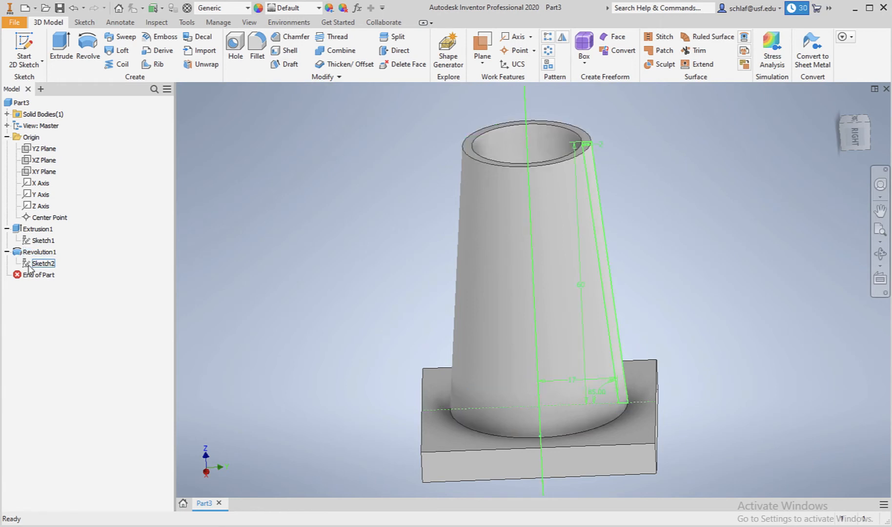
mouse_move(29, 268)
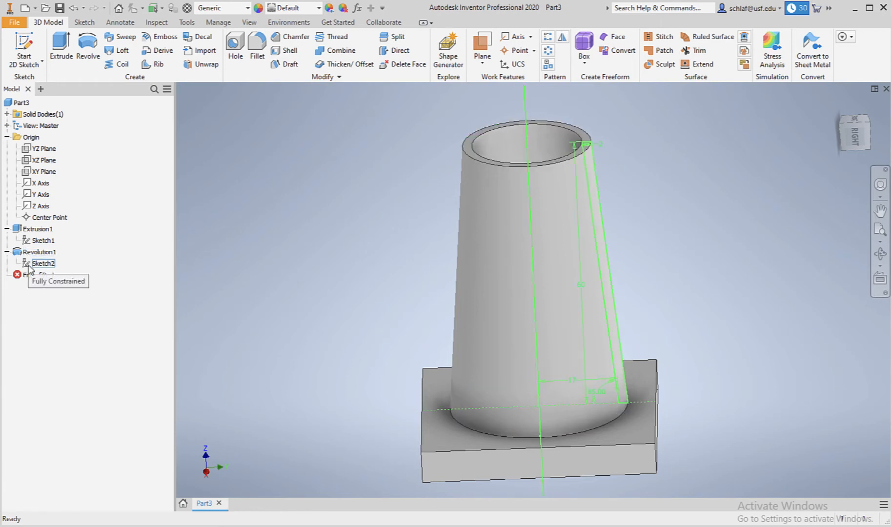
double_click(29, 266)
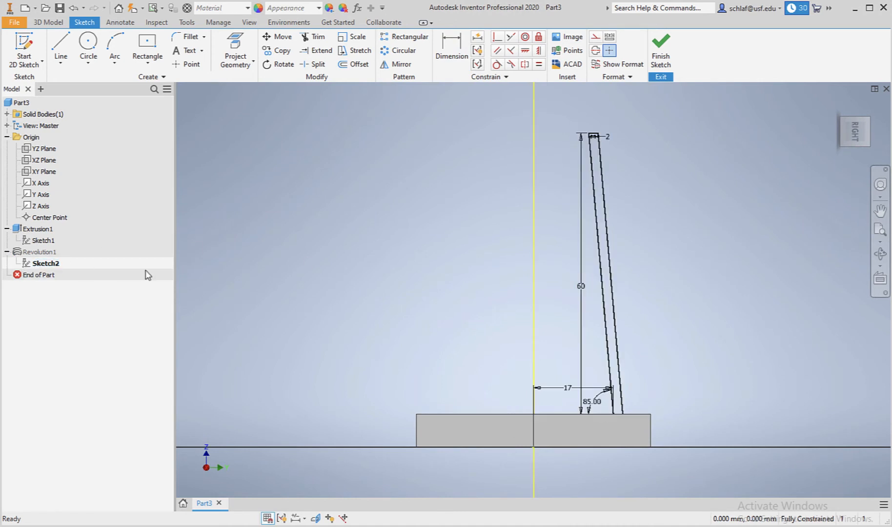
double_click(581, 291)
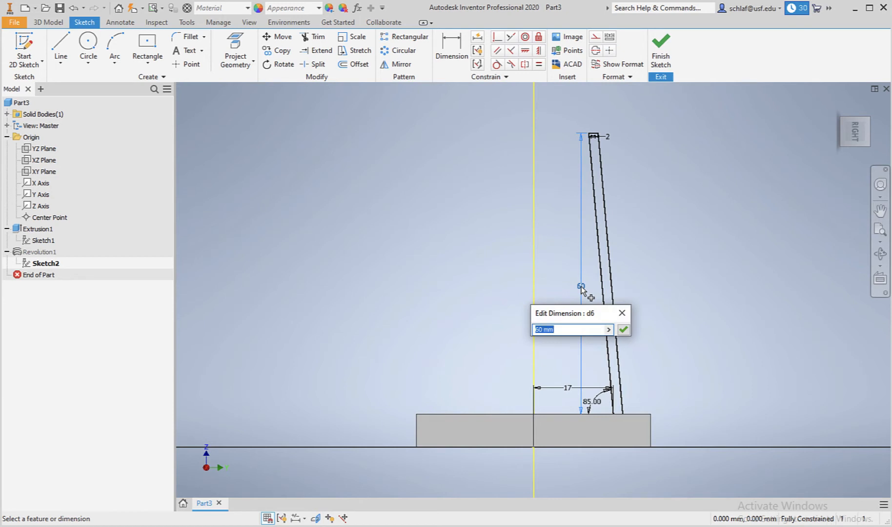
text(65)
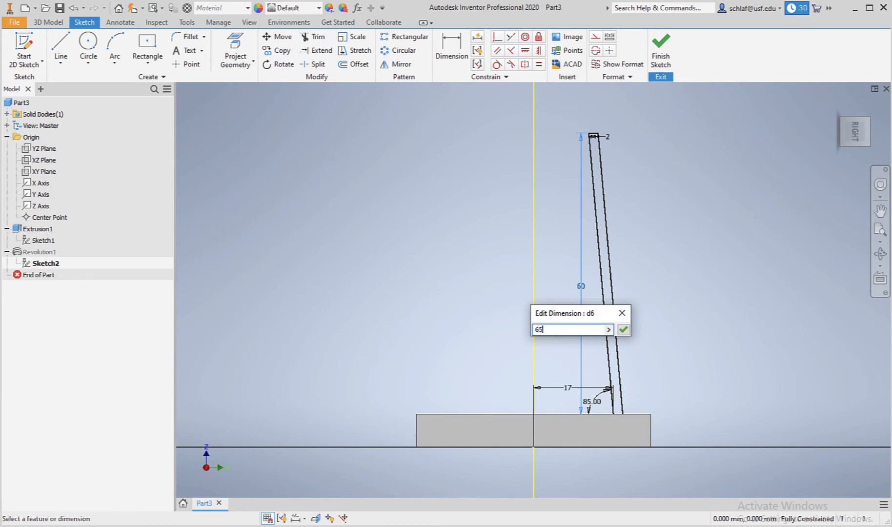
key(Return)
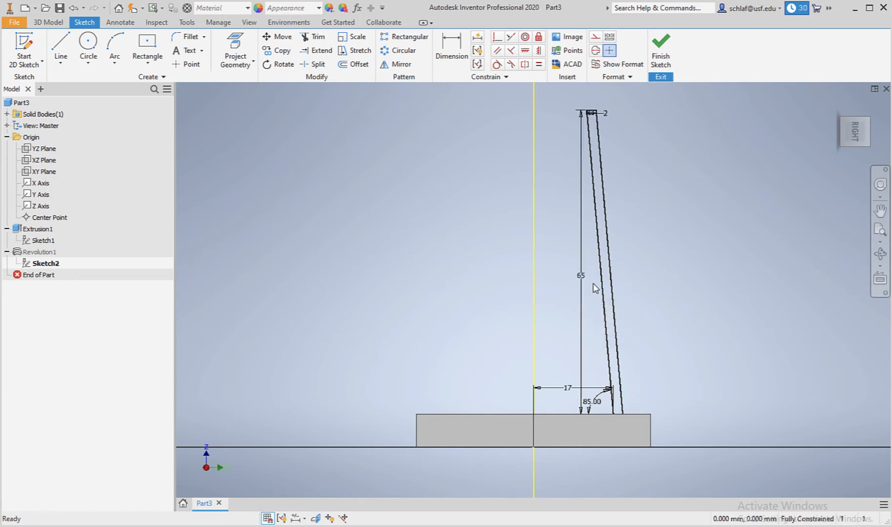
click(661, 54)
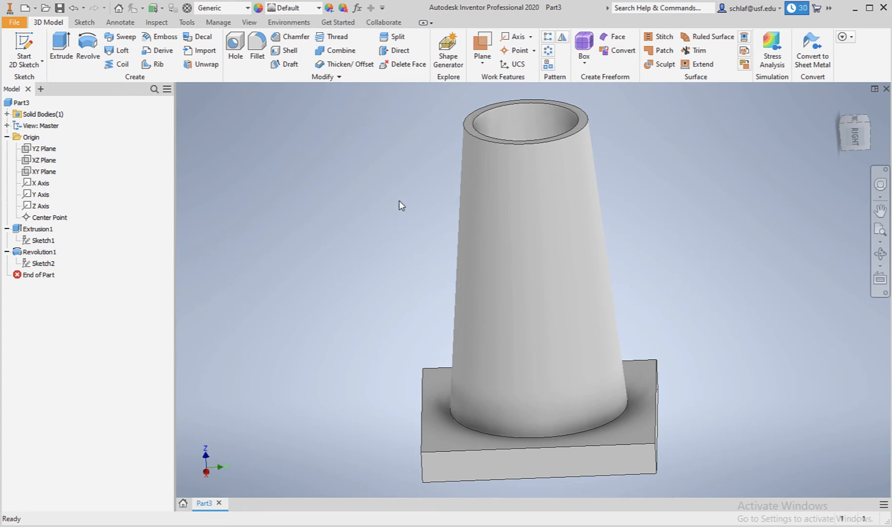
scroll(401, 205, down, 3)
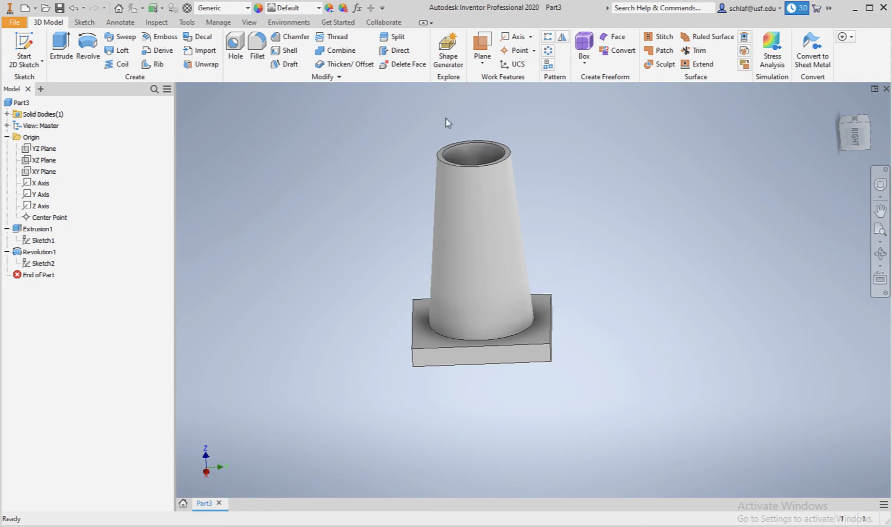
scroll(446, 119, up, 3)
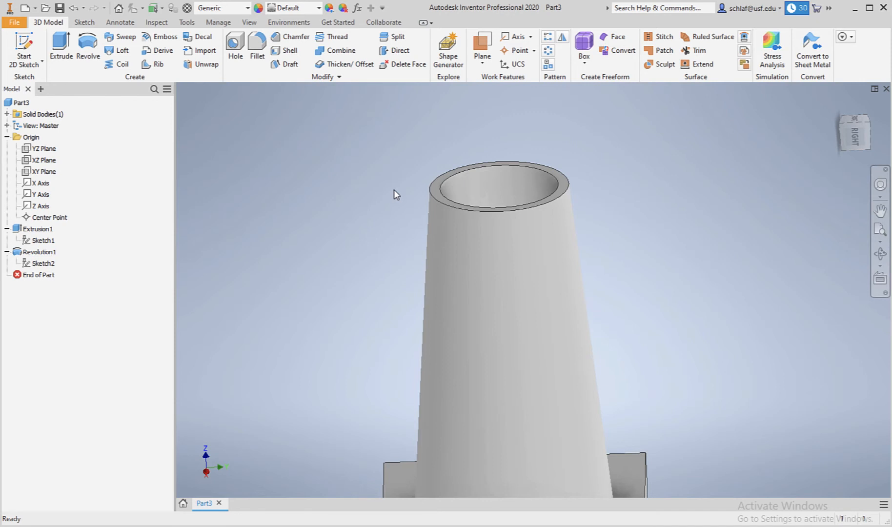
scroll(394, 190, up, 2)
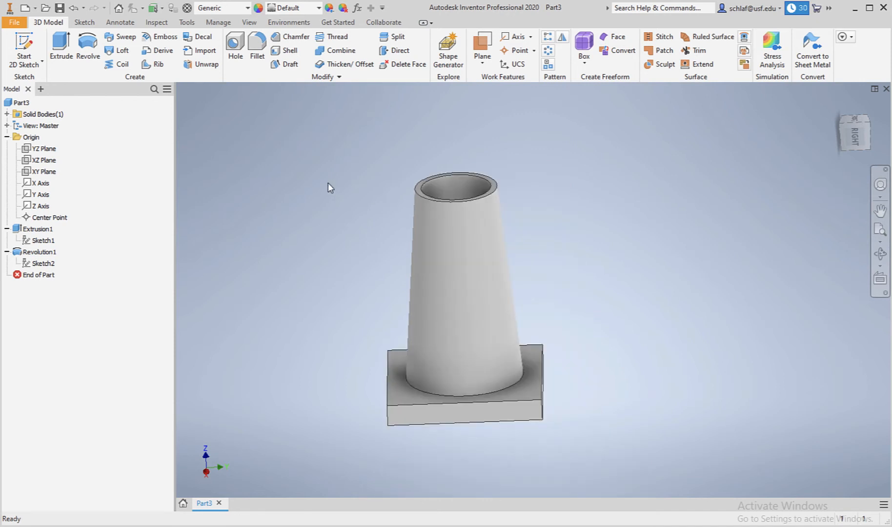
click(27, 177)
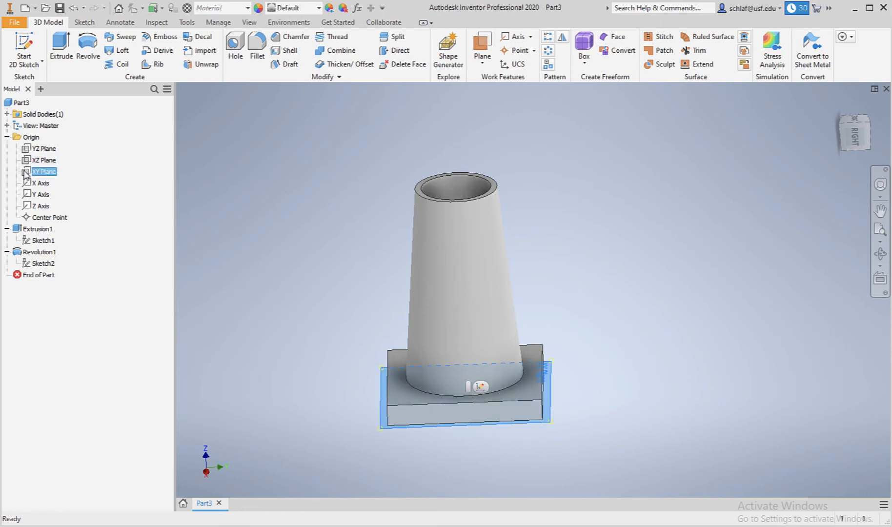
click(28, 47)
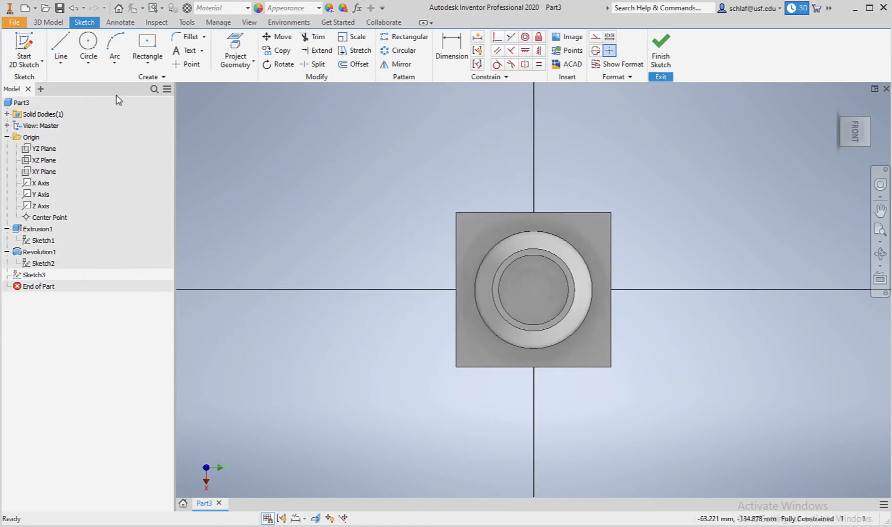
click(73, 8)
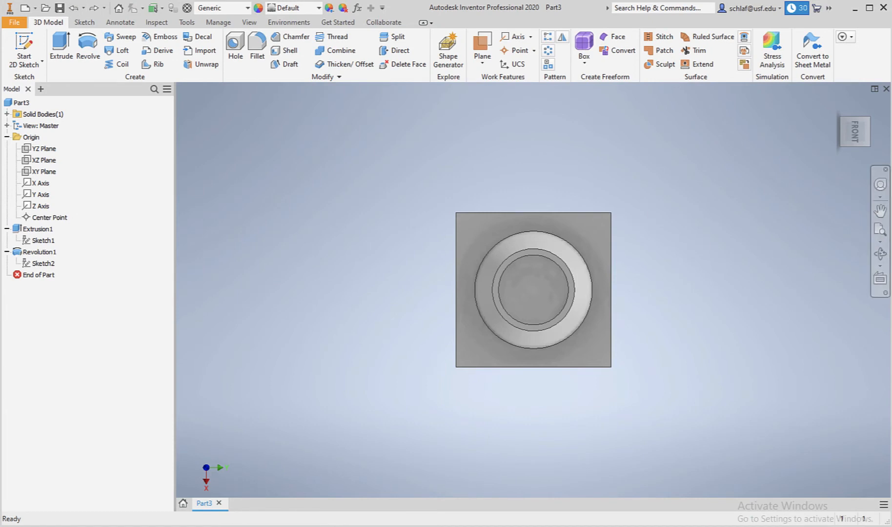
Start a new 2D sketch on the XZ plane.
click(881, 253)
drag(579, 277, 551, 243)
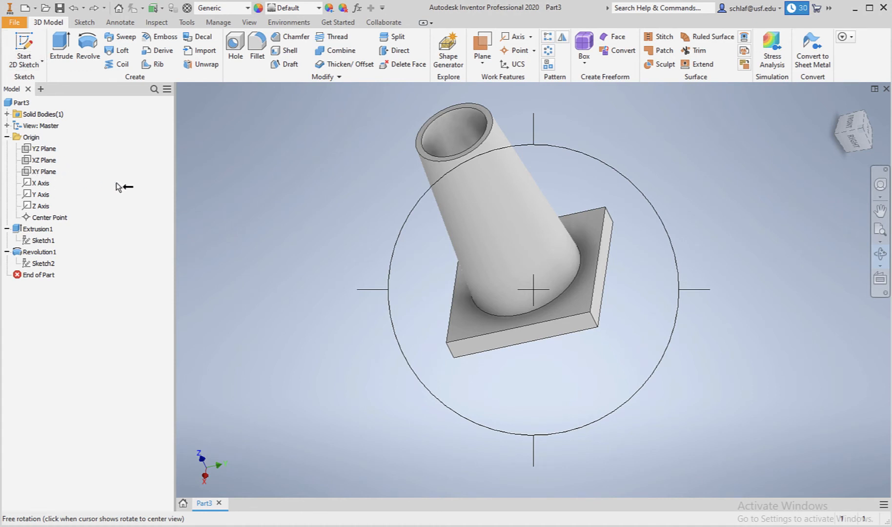
key(Escape)
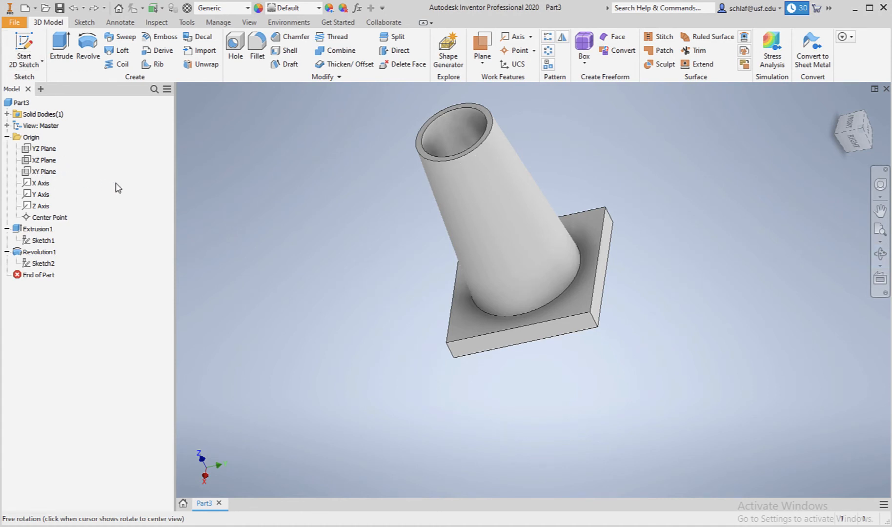
click(25, 162)
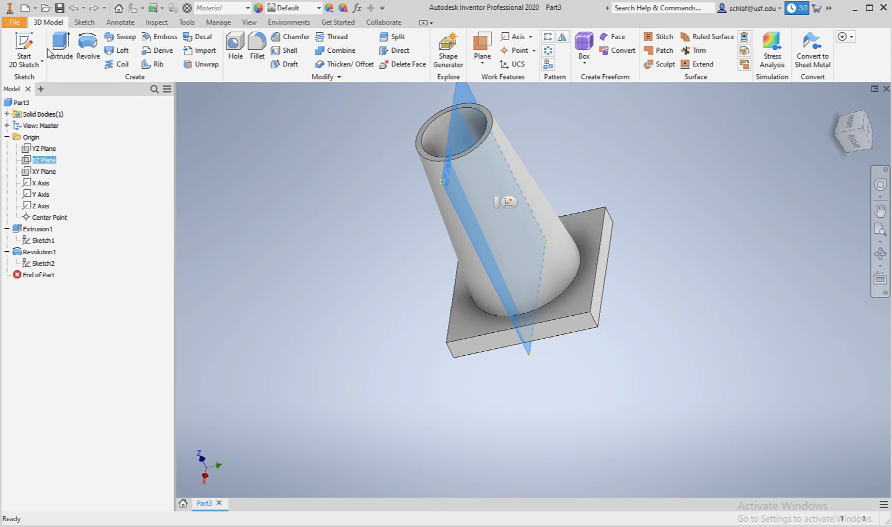
click(24, 47)
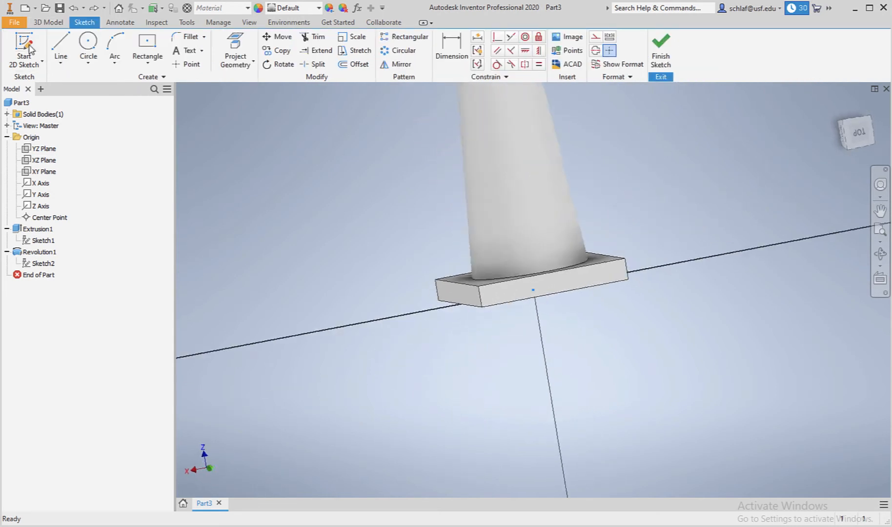
Project the tube's inner top circular edge into the new sketch.
scroll(542, 178, up, 5)
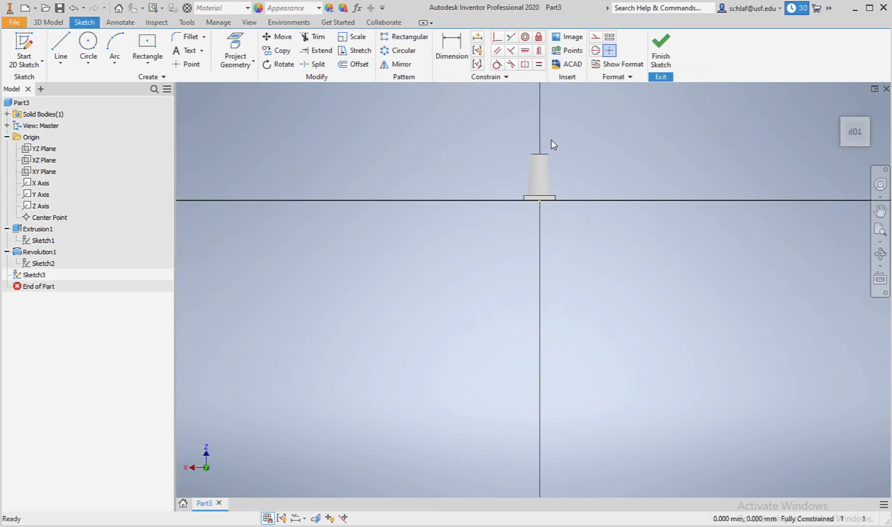
scroll(552, 142, down, 4)
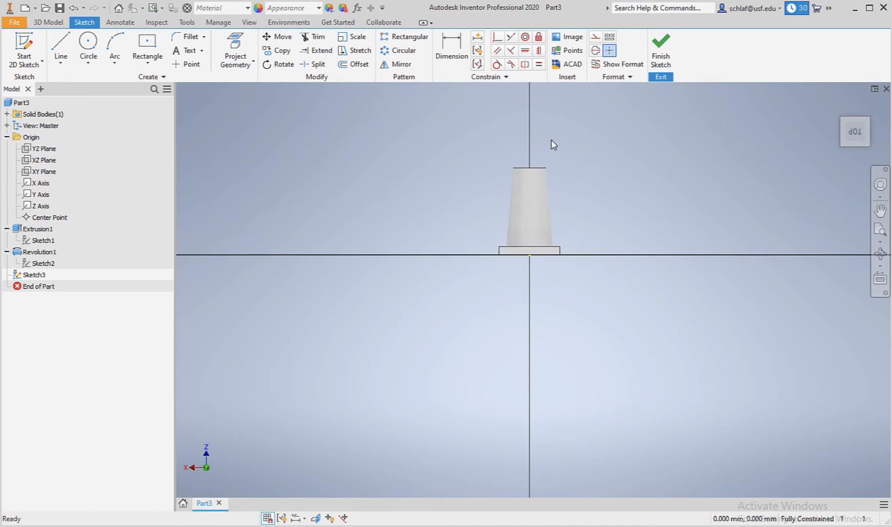
click(881, 254)
drag(522, 274, 550, 296)
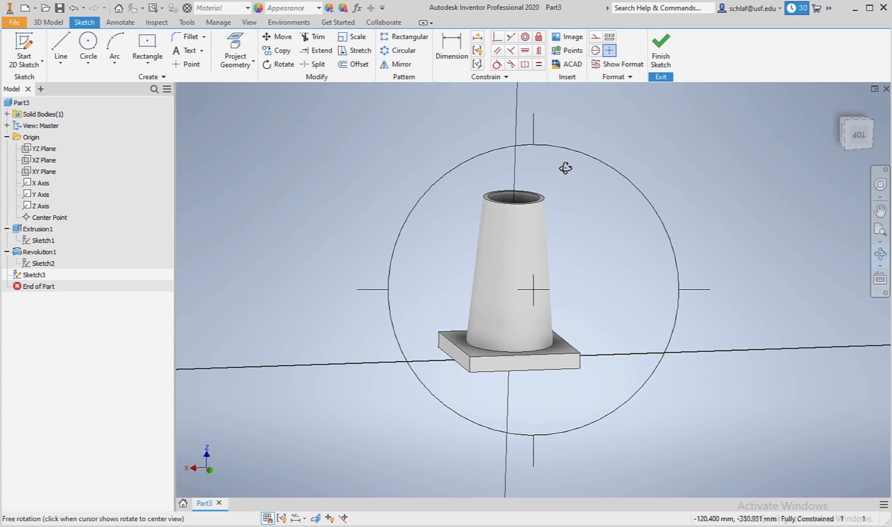
click(504, 170)
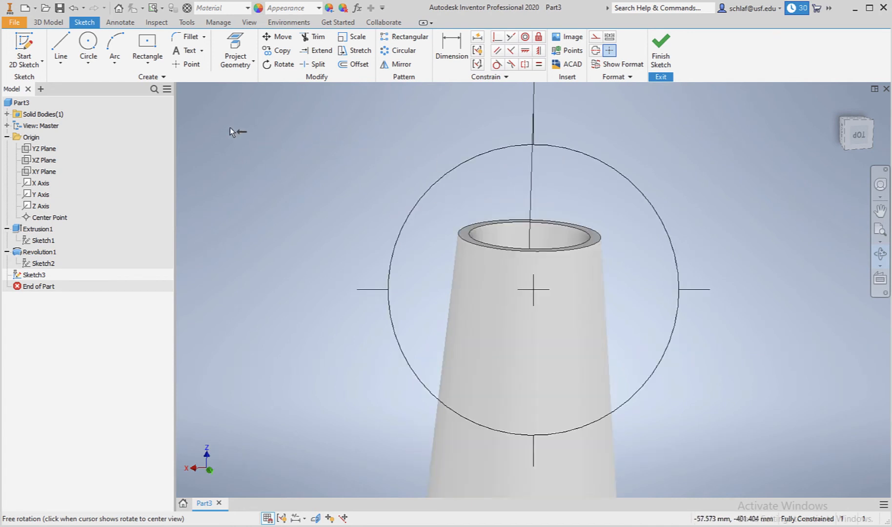
click(237, 42)
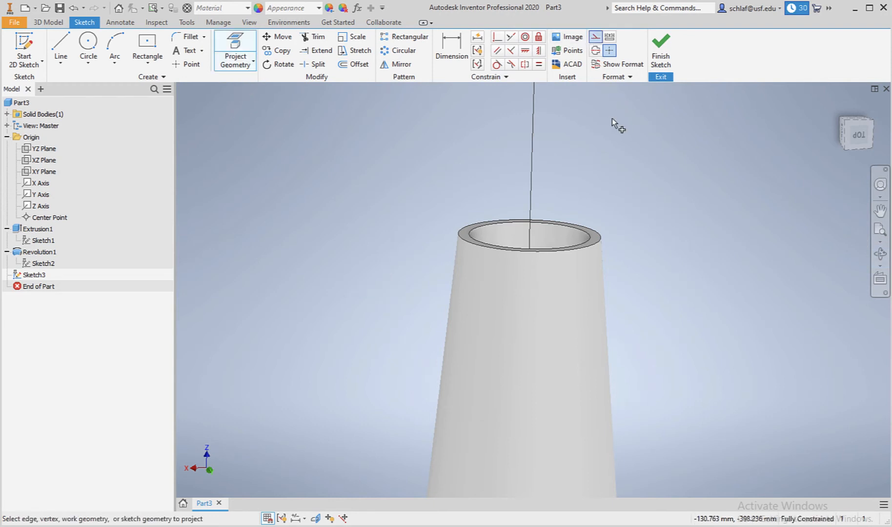
click(572, 247)
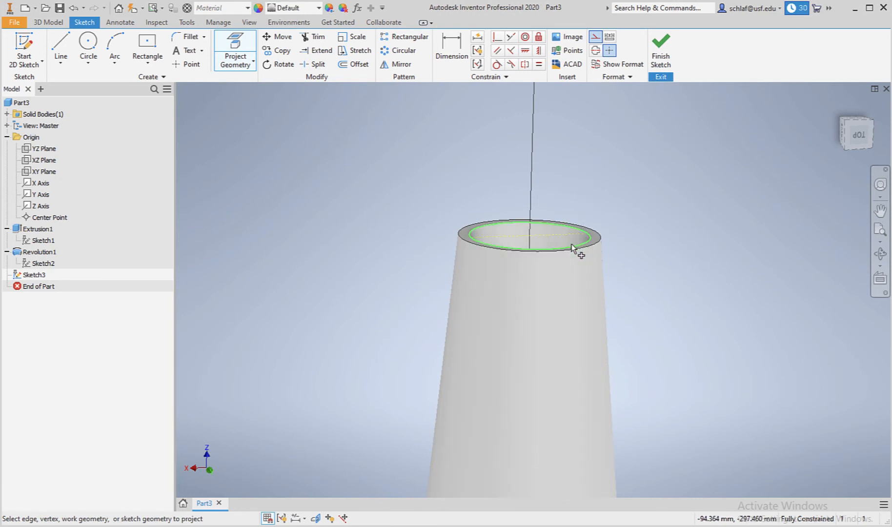
Sketch a closed four-sided profile on the tube's top rim, starting at the projected inner edge, about 2 mm wide and leaning outward.
click(572, 250)
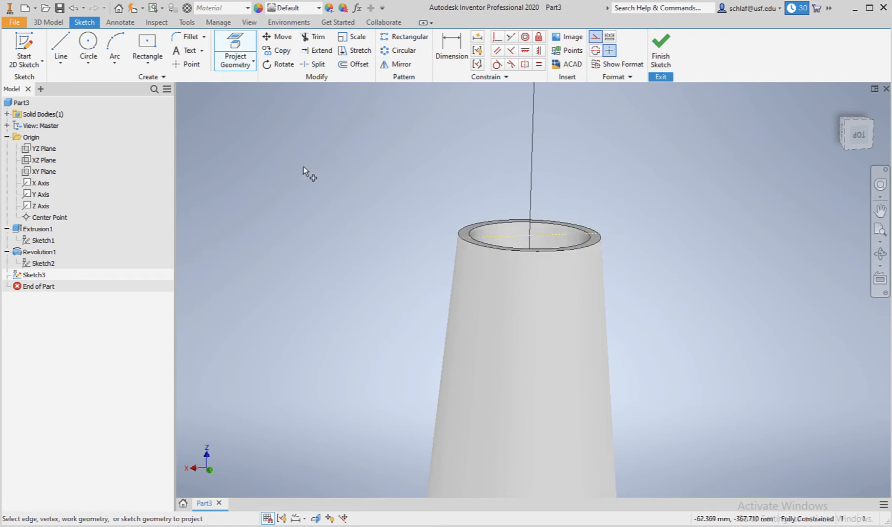
click(61, 46)
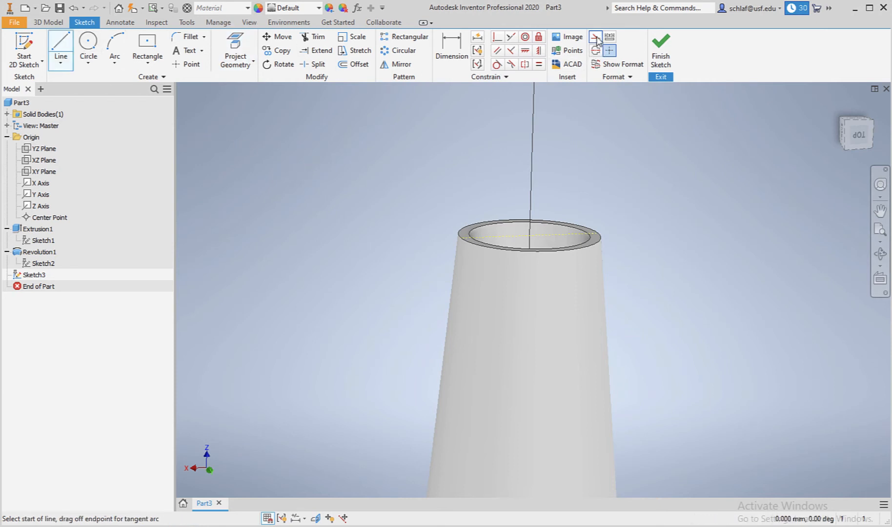
scroll(603, 205, up, 4)
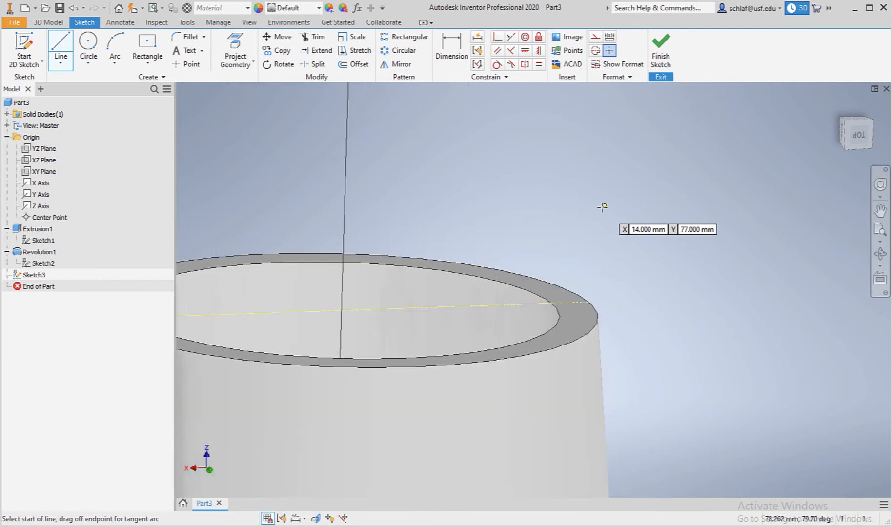
click(552, 303)
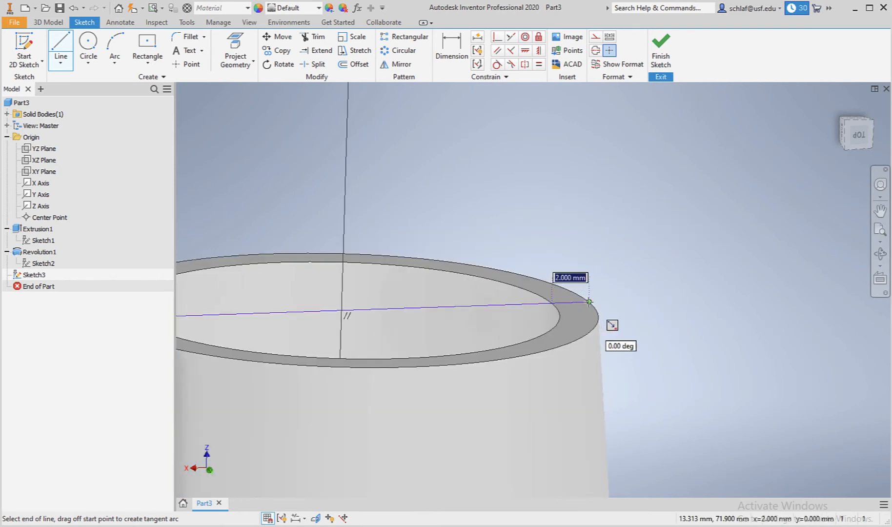
click(589, 302)
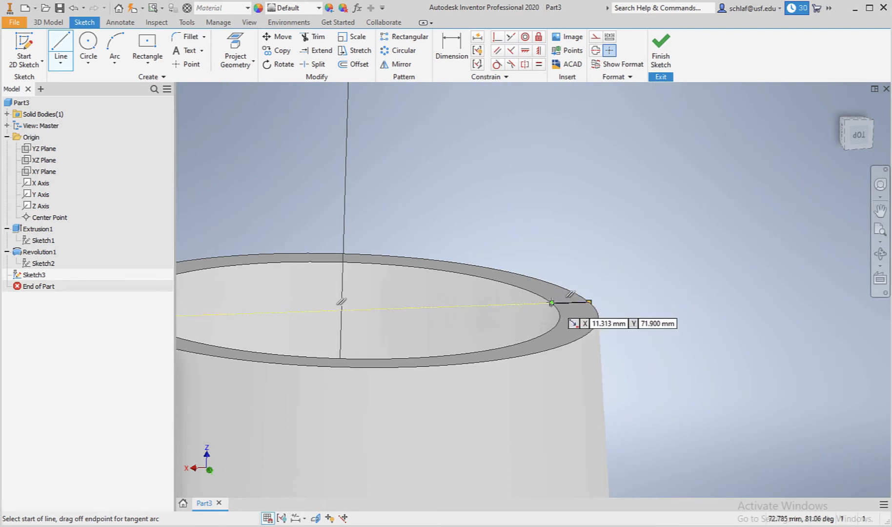
click(589, 302)
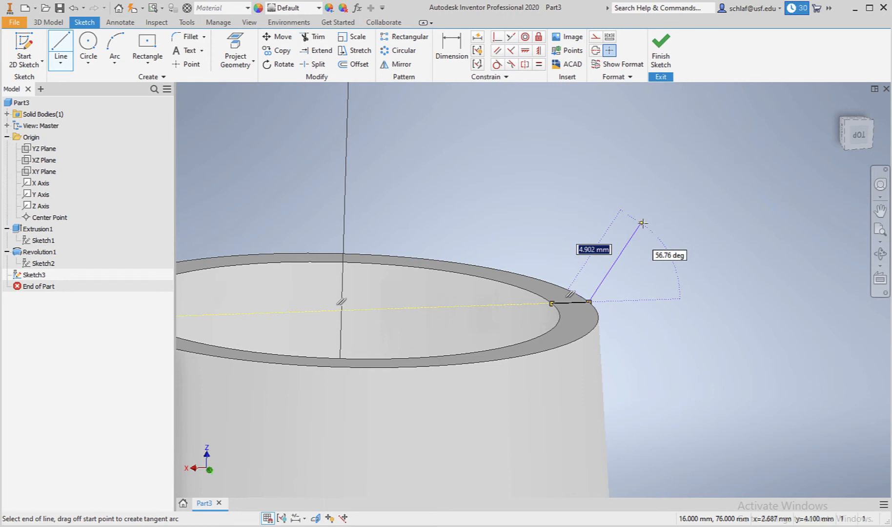
click(643, 223)
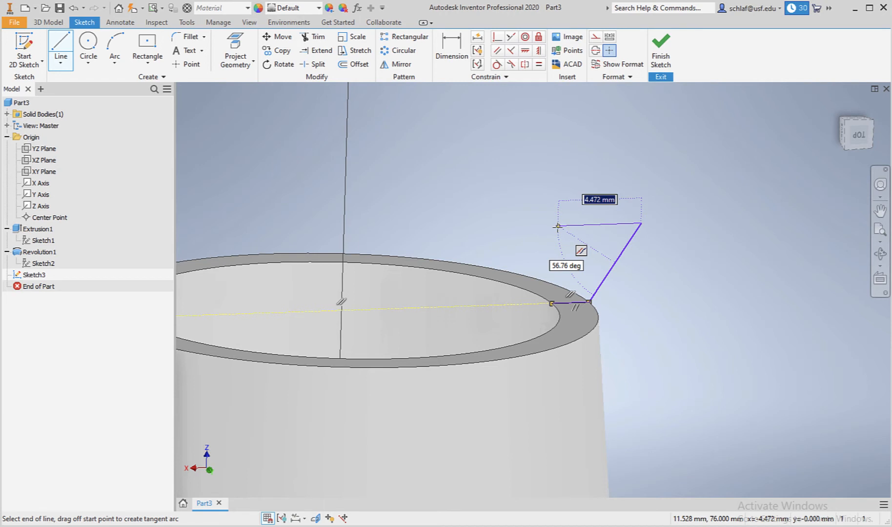
click(568, 225)
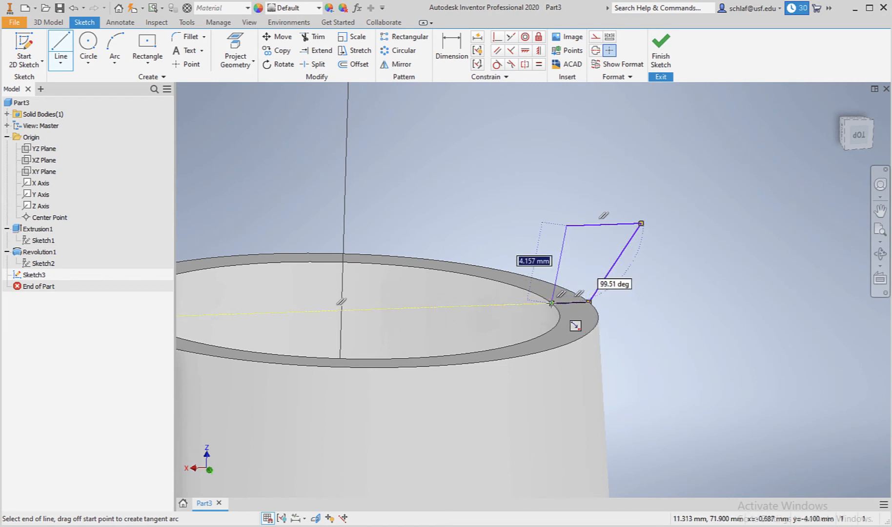
click(551, 303)
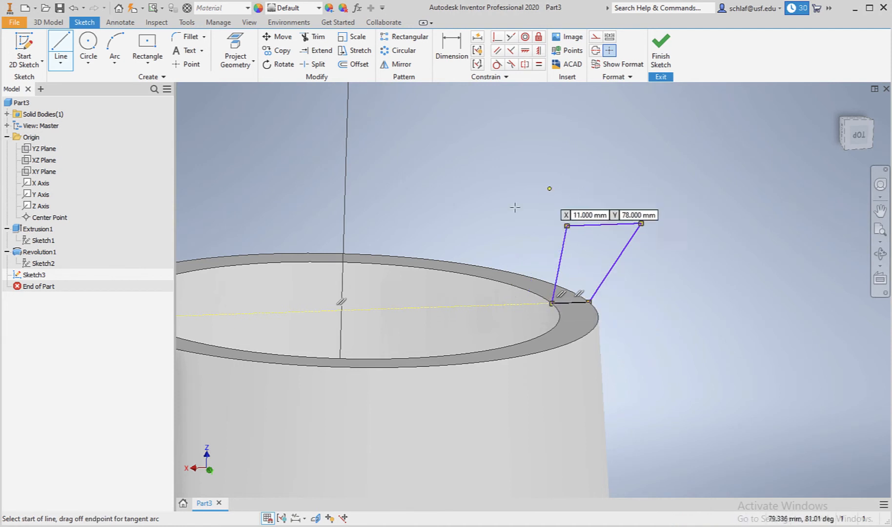
Dimension the angle between the profile's outer slanted edge and the rim line as 55 degrees.
click(448, 48)
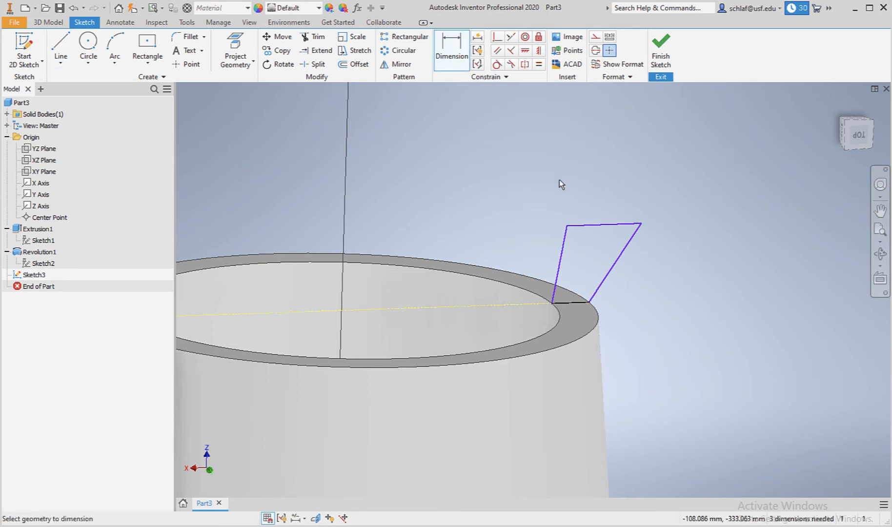
click(616, 266)
click(525, 304)
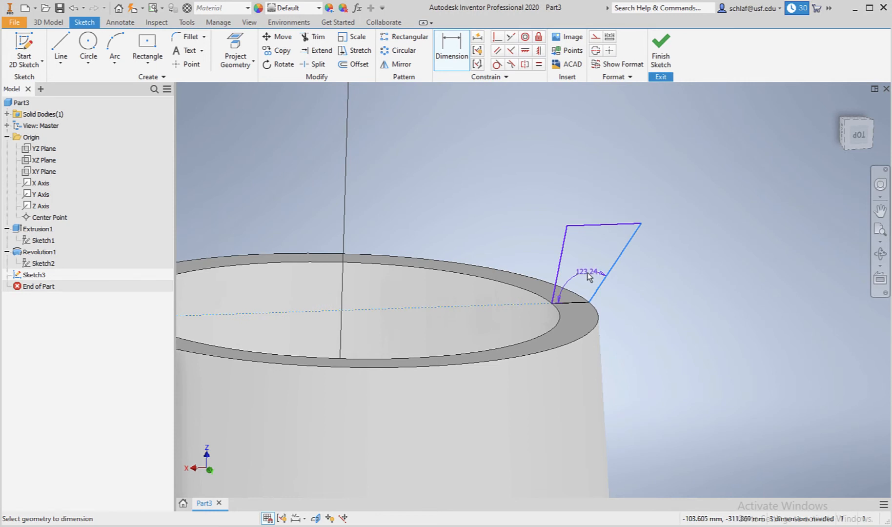
click(627, 283)
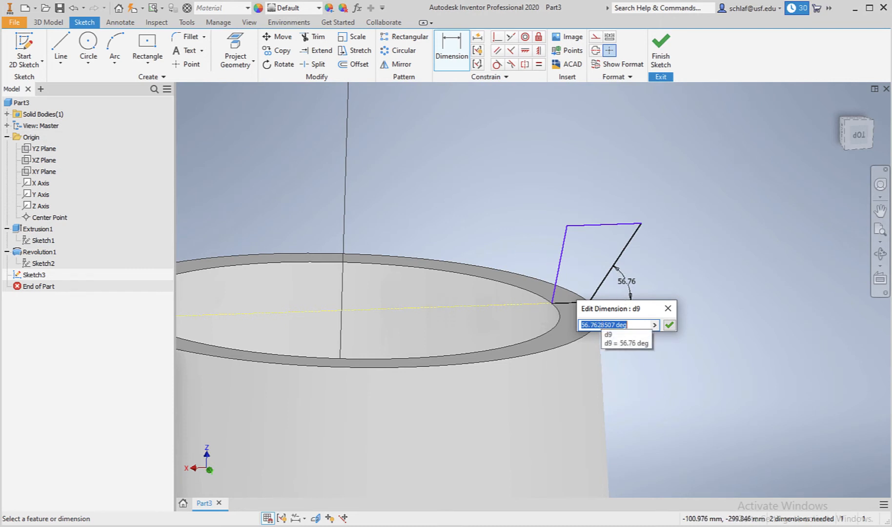
text(55)
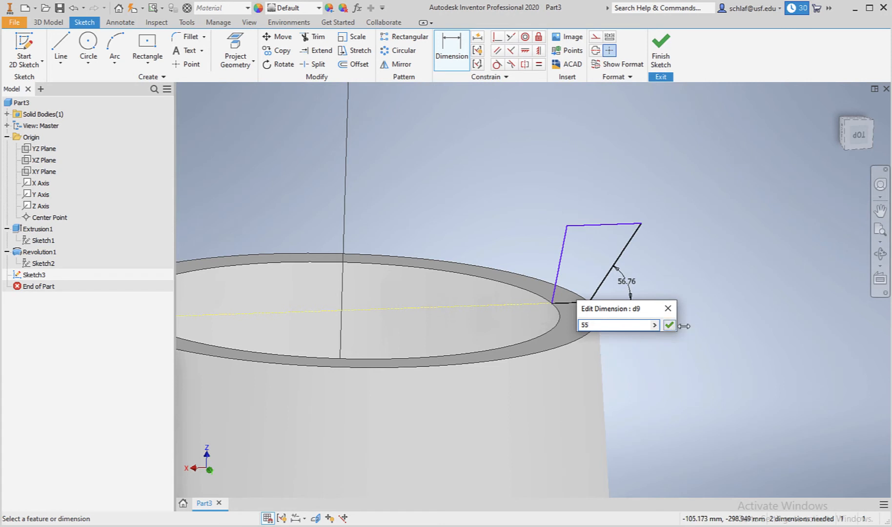
click(669, 326)
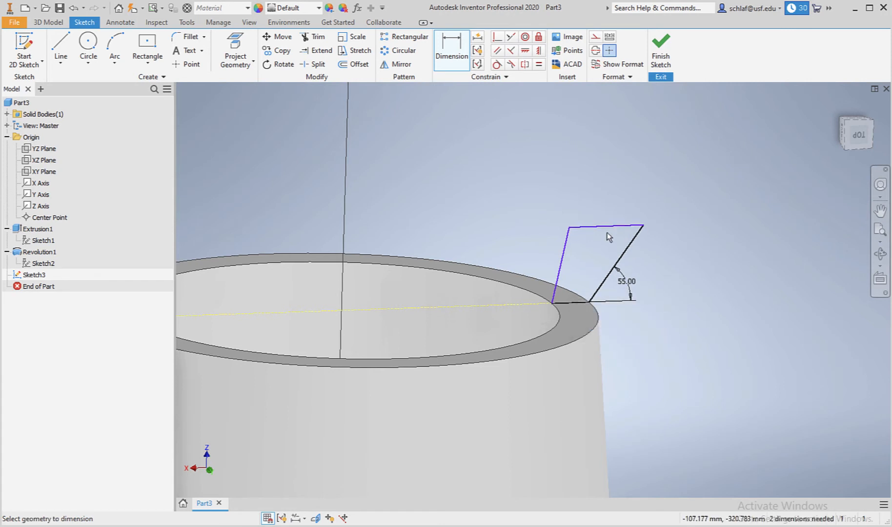
Add a vertical height dimension of 4 mm between the profile's top edge and the rim.
click(580, 228)
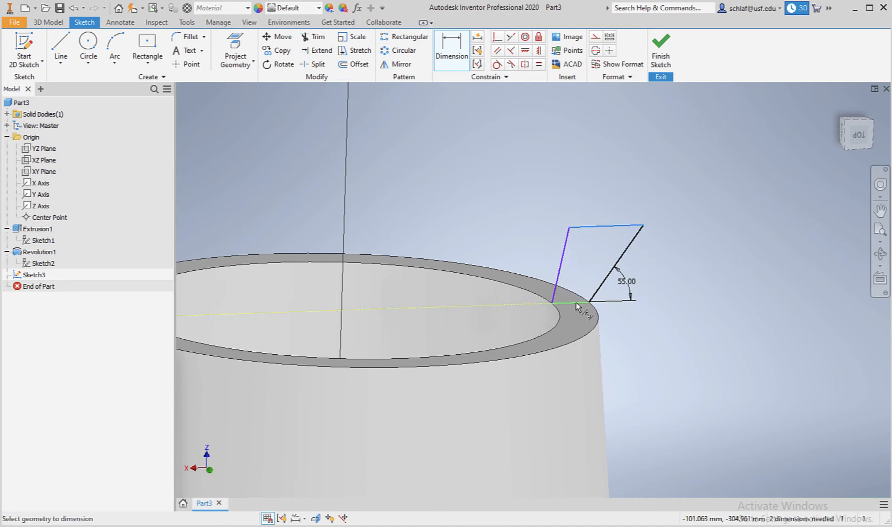
click(576, 303)
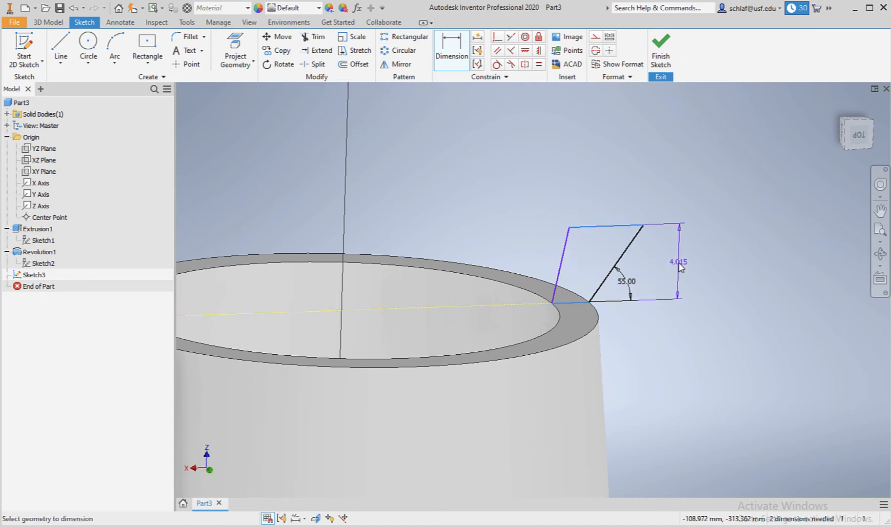
click(679, 264)
text(4)
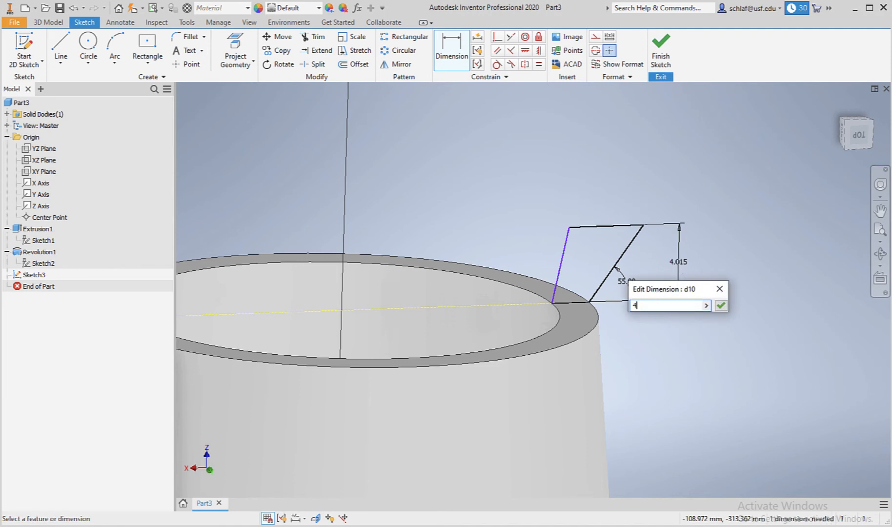
key(Return)
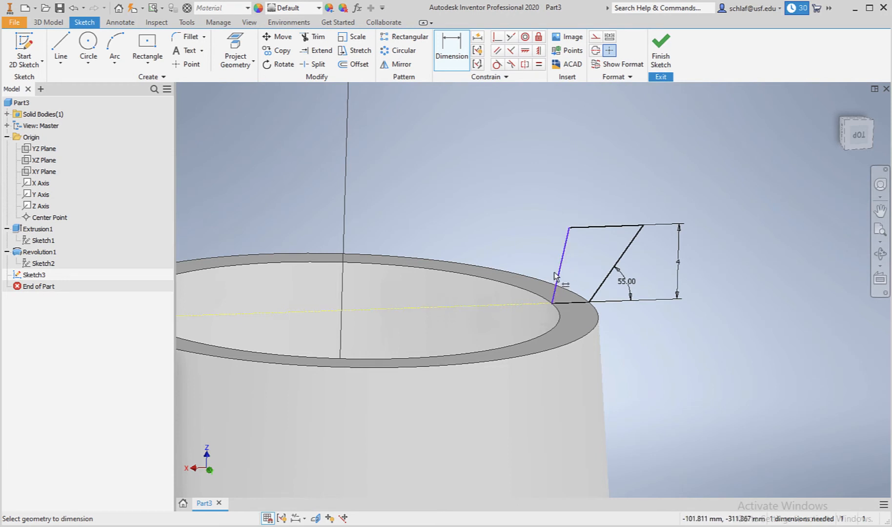
Constrain the profile's two slanted edges to be parallel and finish the sketch.
click(497, 50)
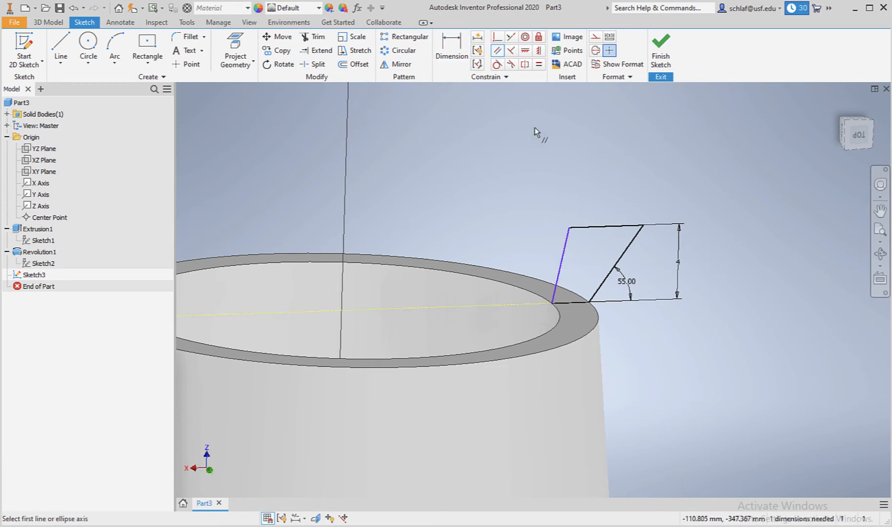
click(564, 253)
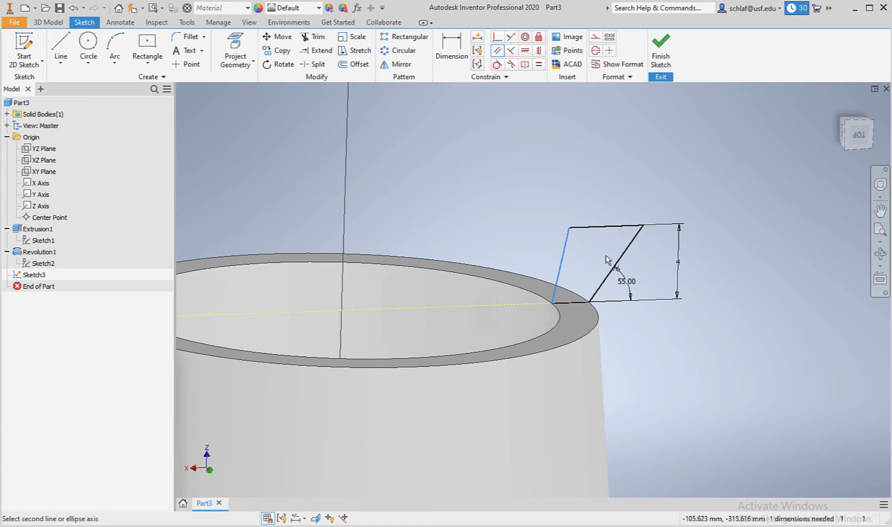
click(622, 257)
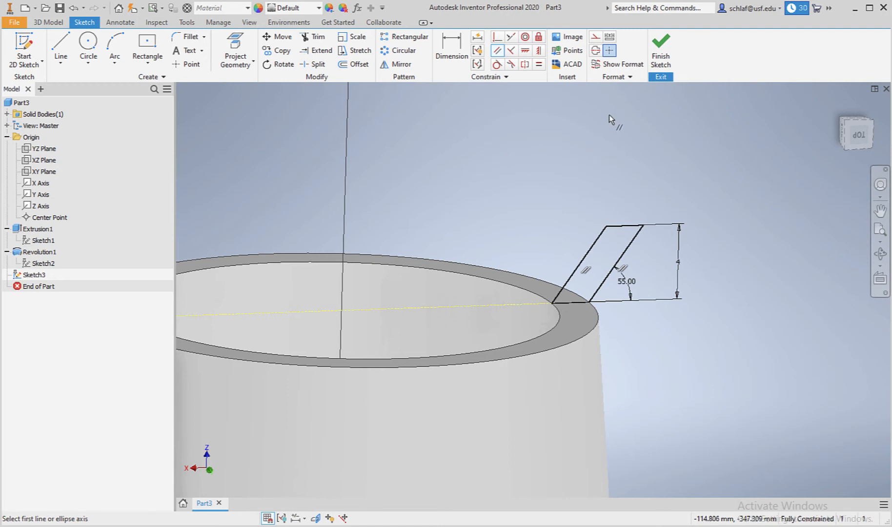
click(662, 52)
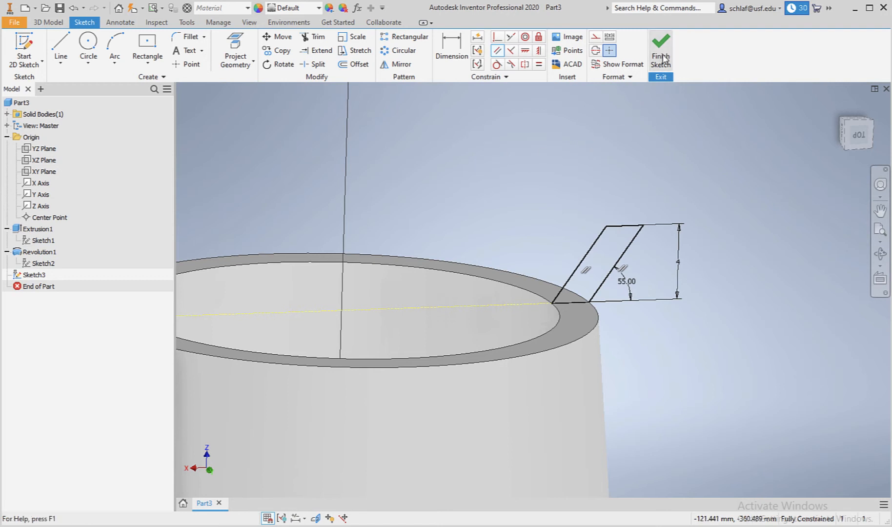
Sweep the profile along the projected circular top edge of the tube to form a flared rim.
scroll(592, 170, up, 3)
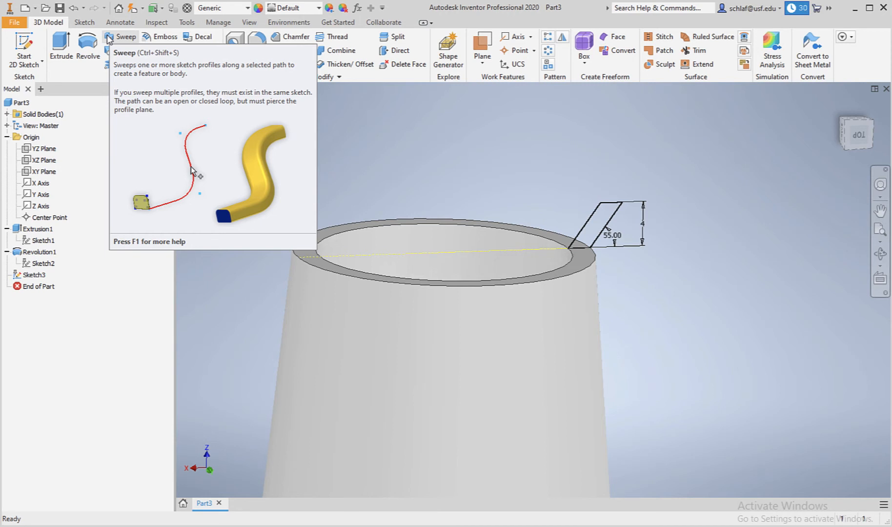
click(117, 37)
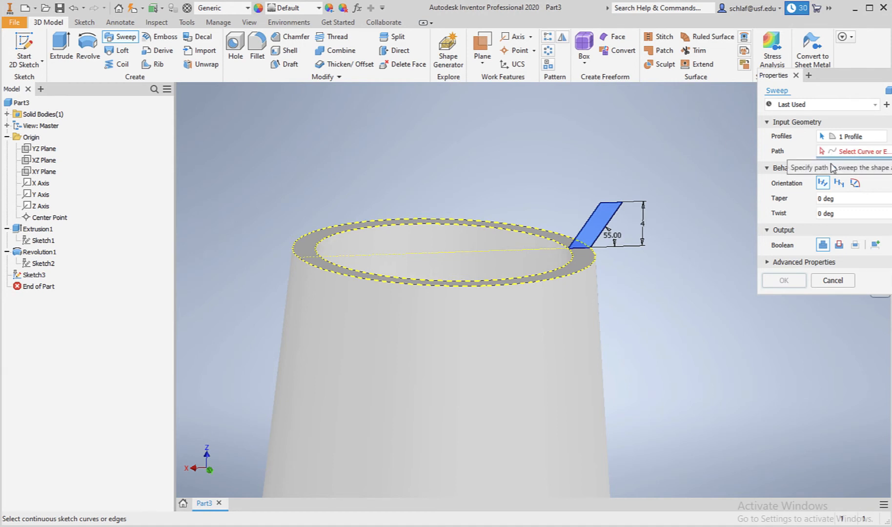
click(533, 234)
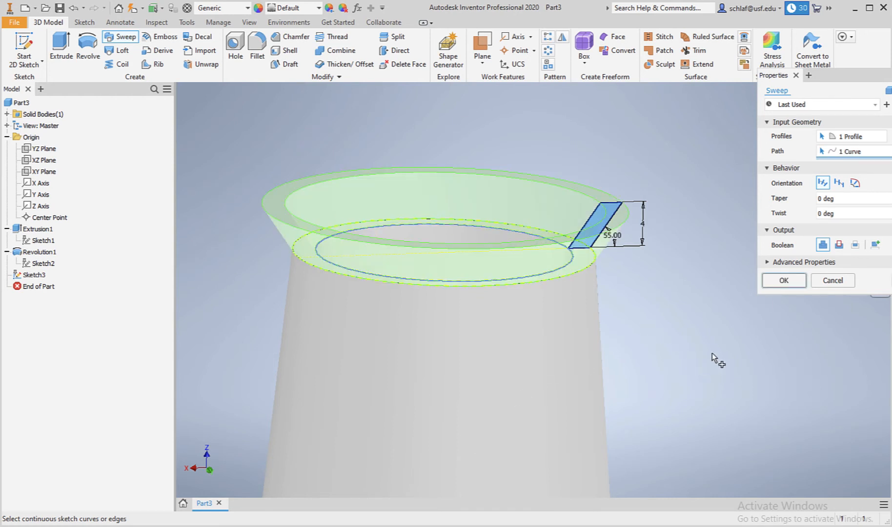
click(784, 280)
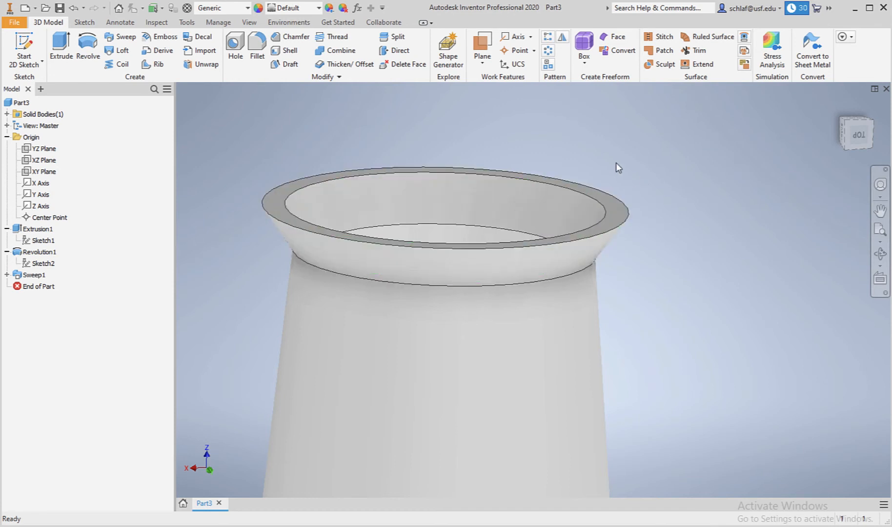
Start a sketch on the flared rim's top face, project its outer circular edge, and finish the sketch.
click(25, 49)
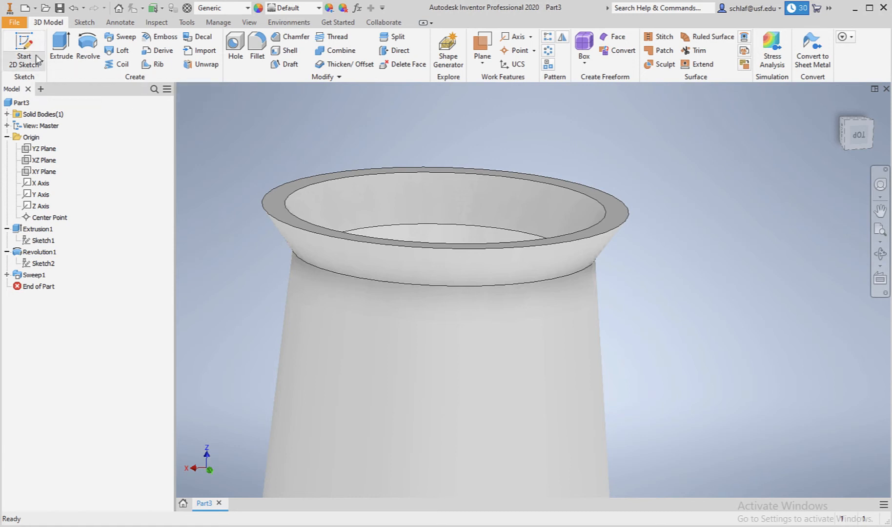
click(332, 177)
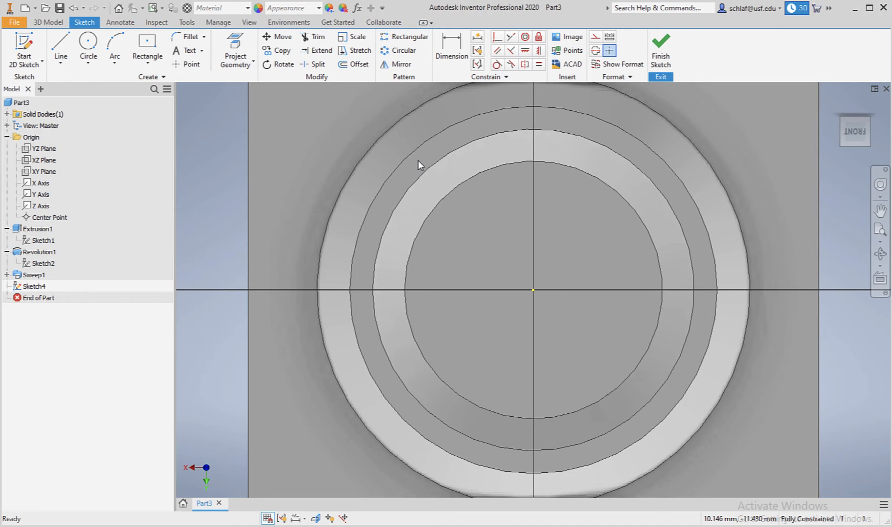
click(235, 49)
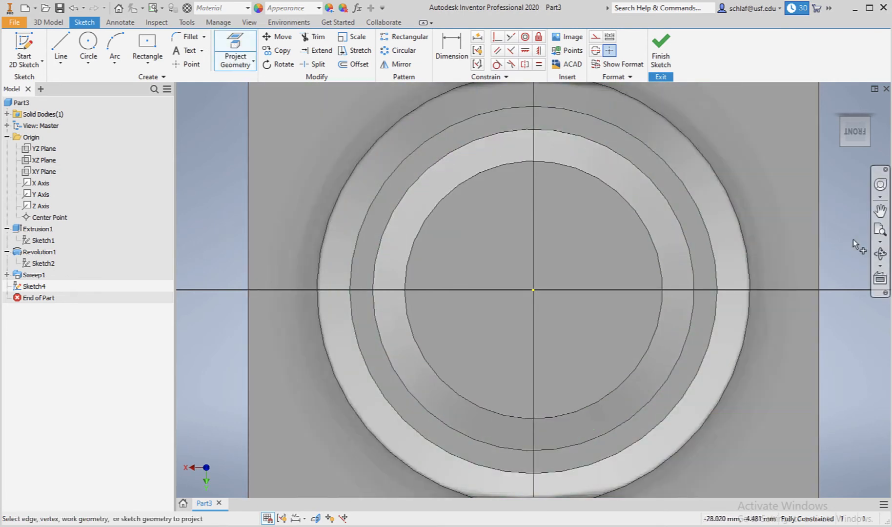
click(880, 253)
mouse_move(610, 284)
mouse_down()
mouse_move(604, 259)
mouse_move(478, 203)
mouse_up()
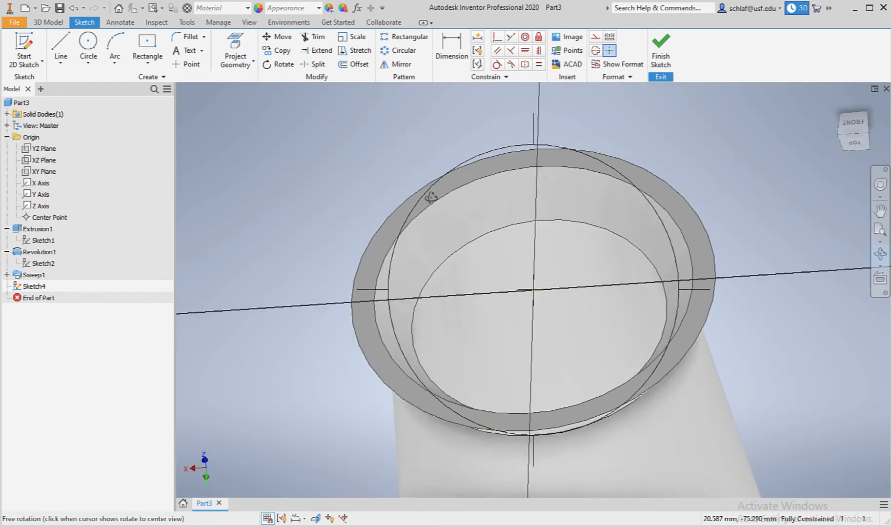
click(231, 42)
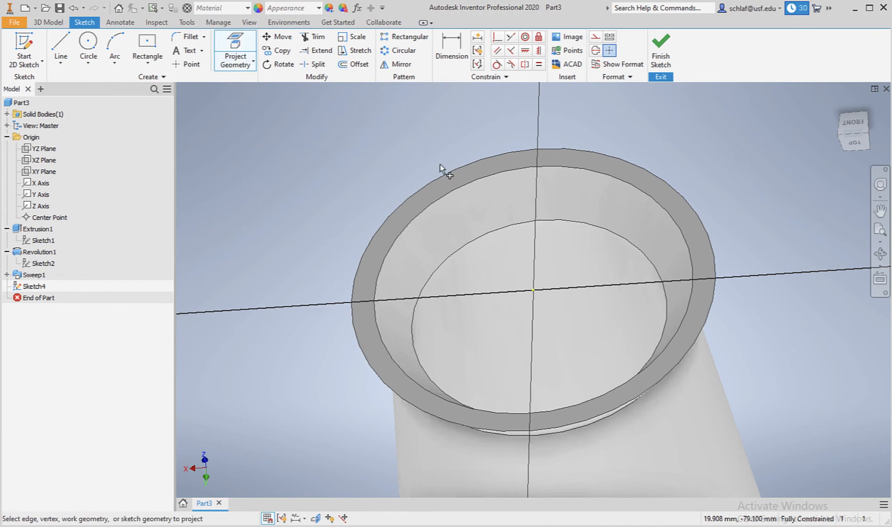
click(448, 174)
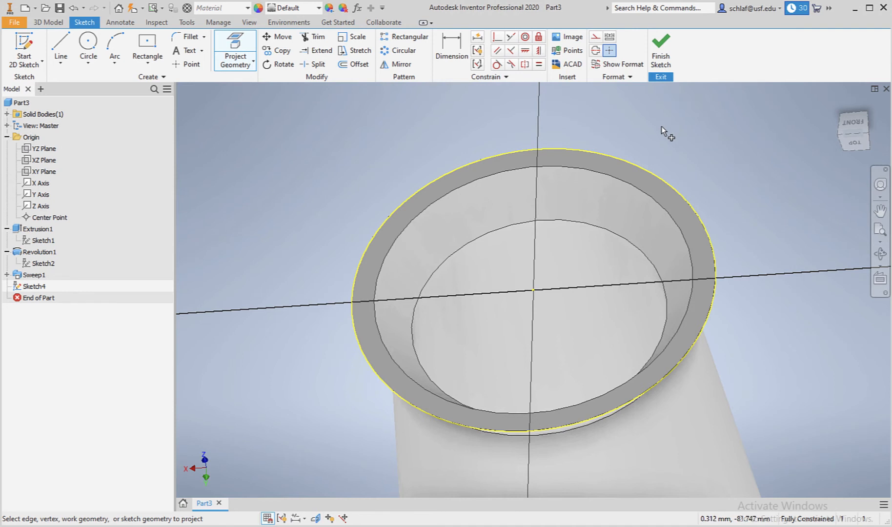
click(661, 46)
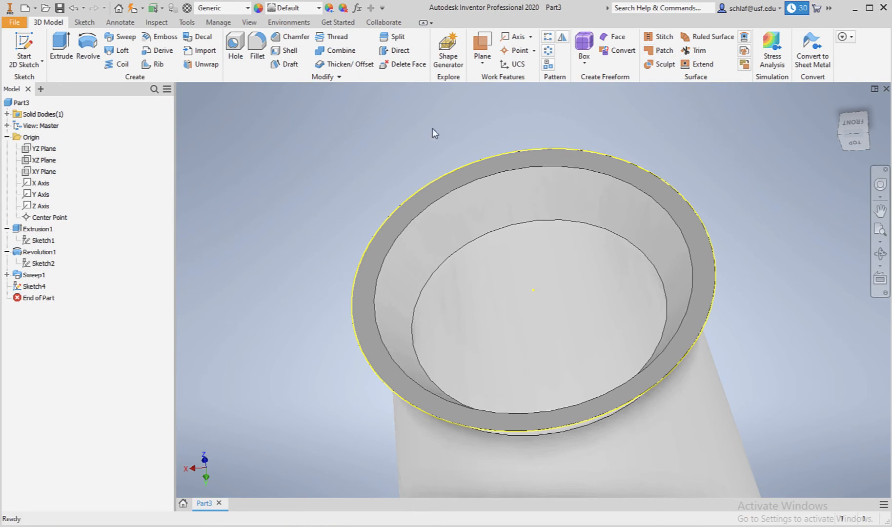
Extrude the circular profile on the rim's top face 3 mm to form a disc cap.
click(61, 46)
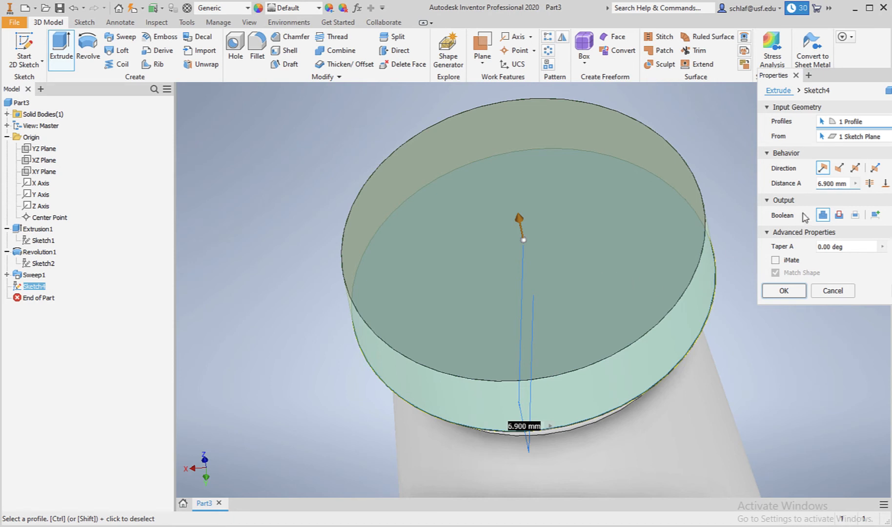
double_click(825, 183)
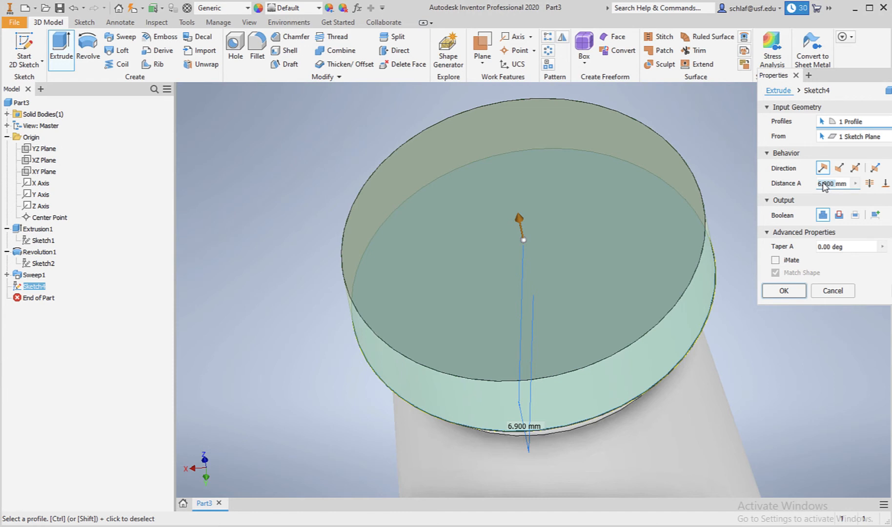
text(3mm)
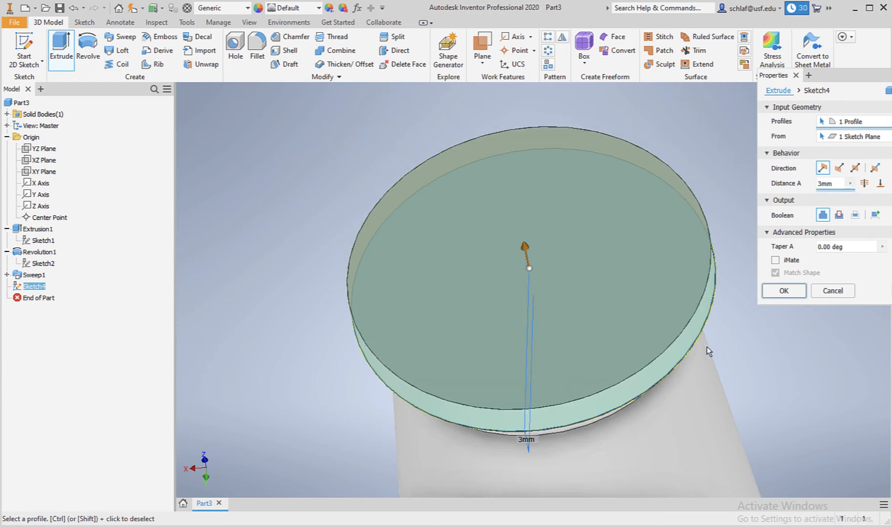
click(782, 291)
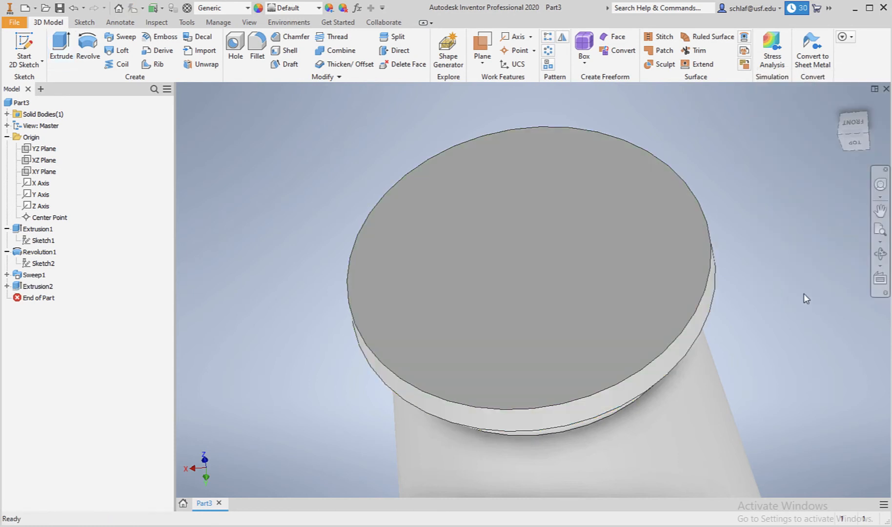
Start a sketch on the disc cap's top face and project its outer circular edge as construction geometry.
click(880, 230)
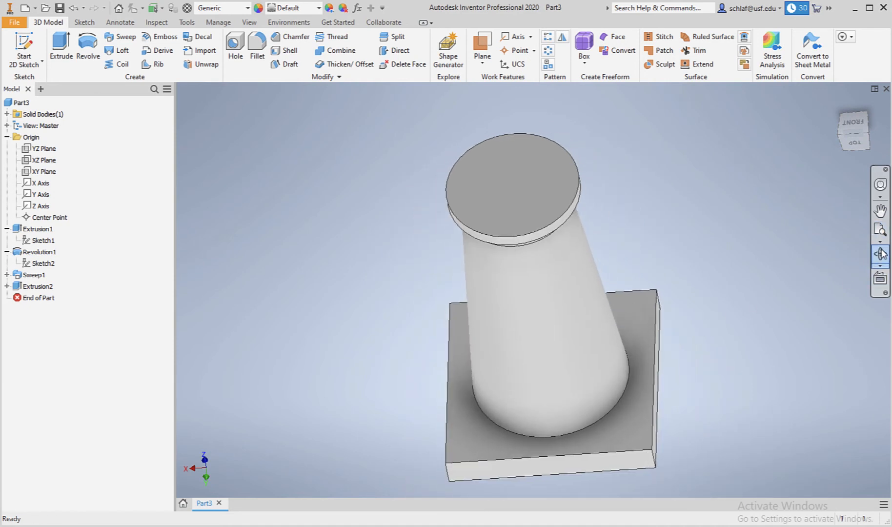
click(881, 254)
drag(586, 294, 536, 333)
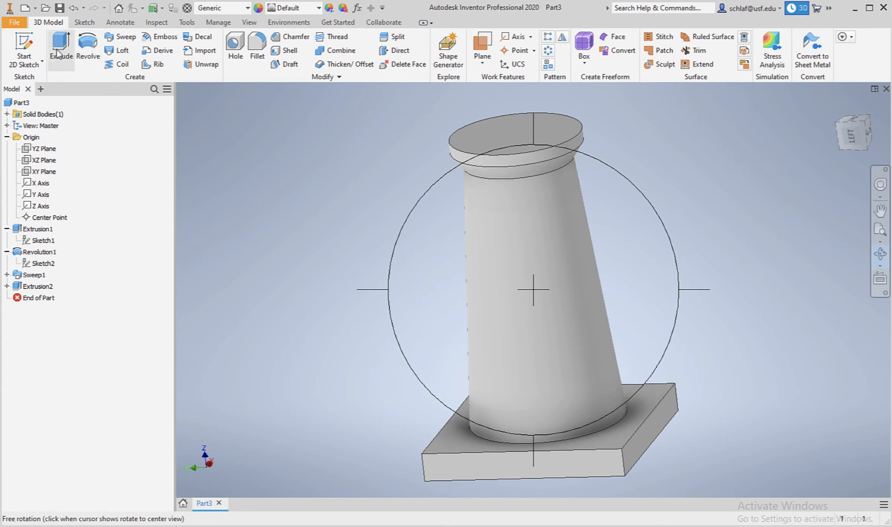
click(24, 49)
click(499, 138)
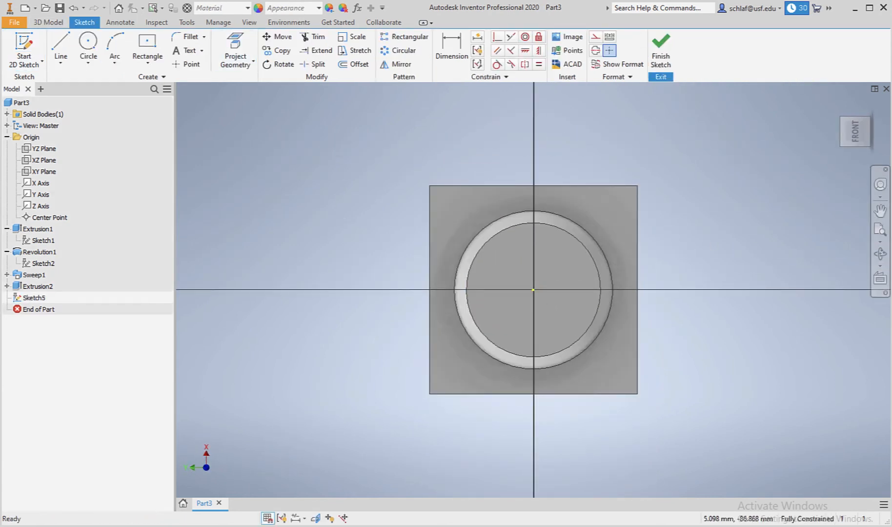
click(881, 254)
drag(514, 267, 513, 249)
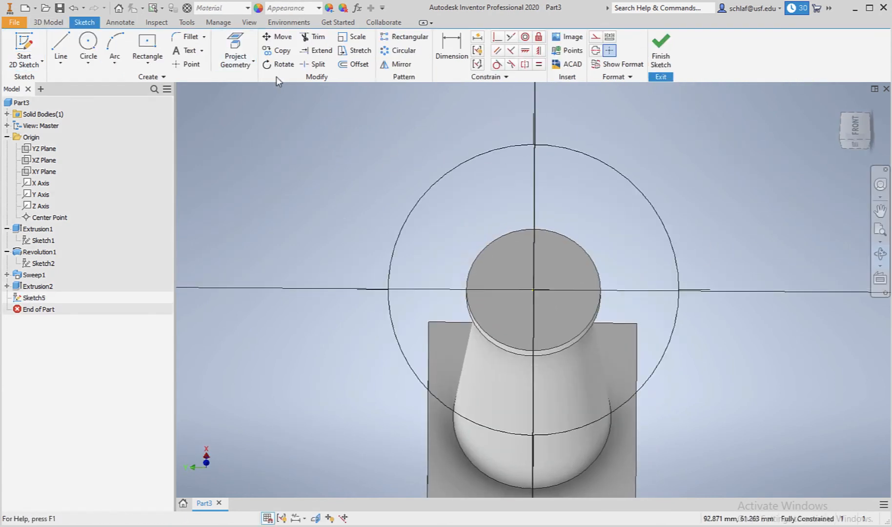
click(232, 48)
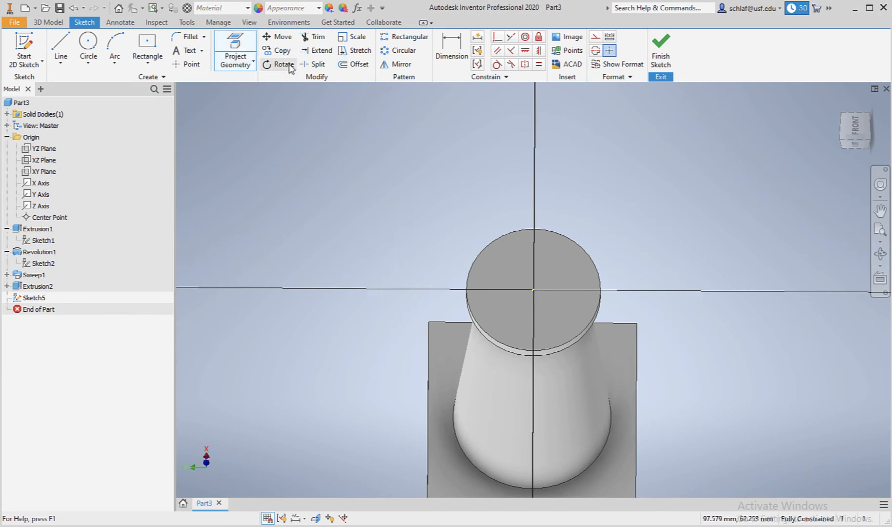
click(596, 38)
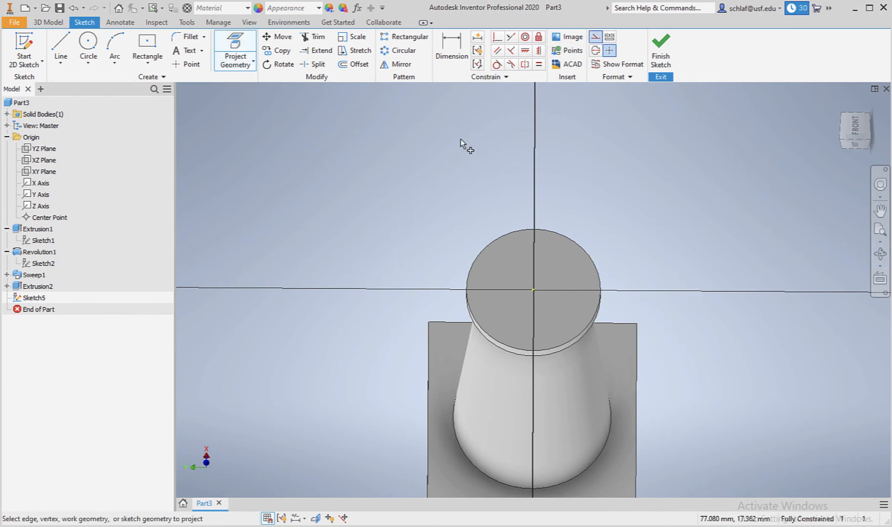
click(517, 231)
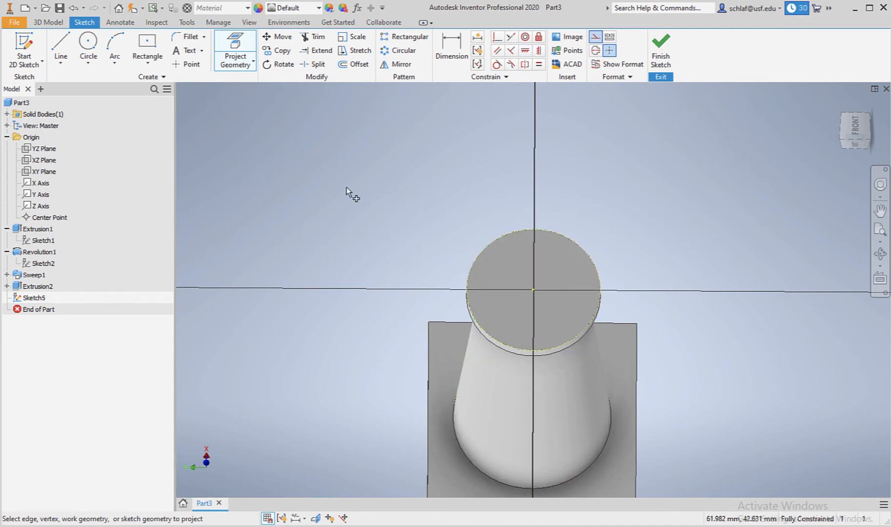
Draw a 20 mm diameter circle centred on the sketch origin.
click(96, 46)
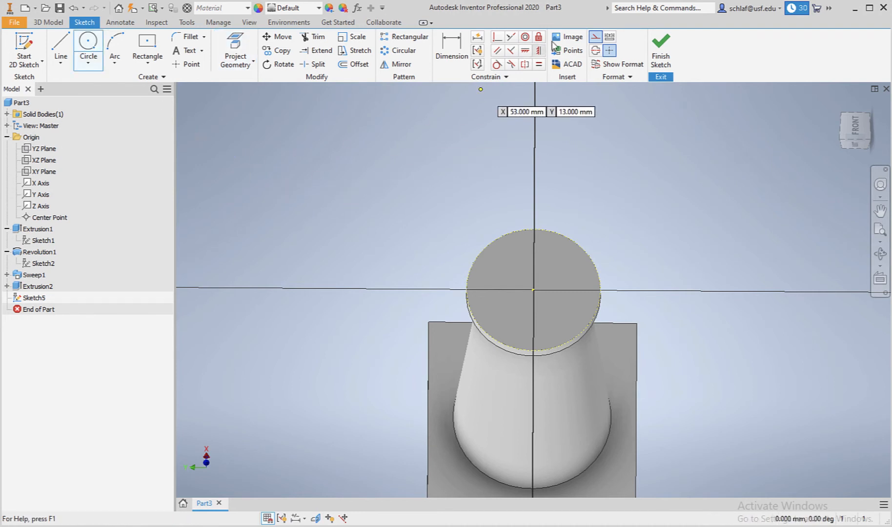
click(596, 39)
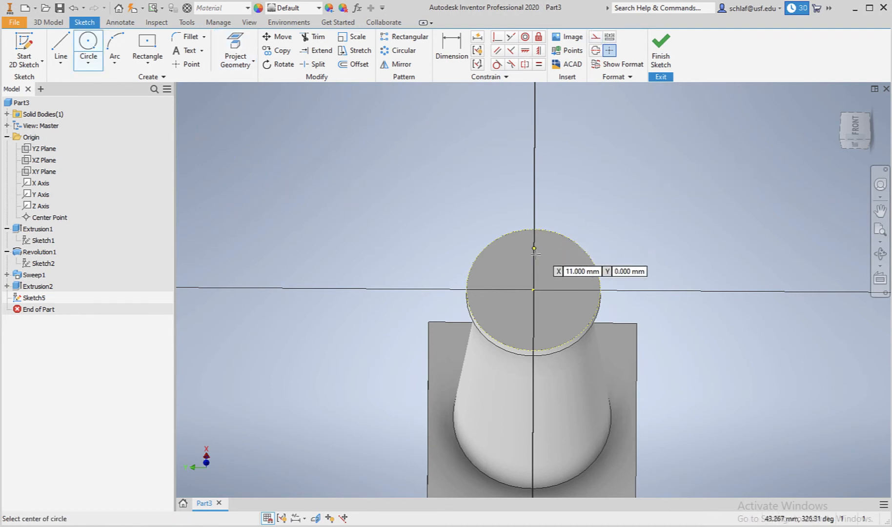
click(534, 290)
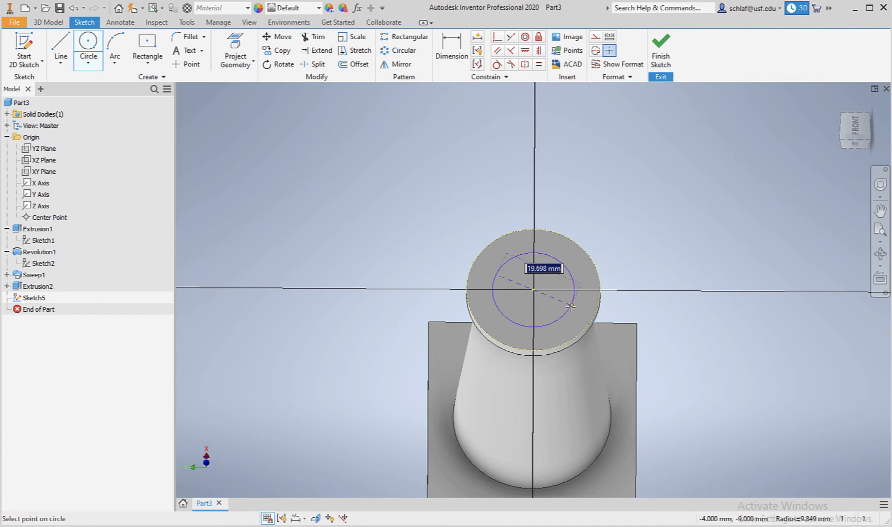
text(20)
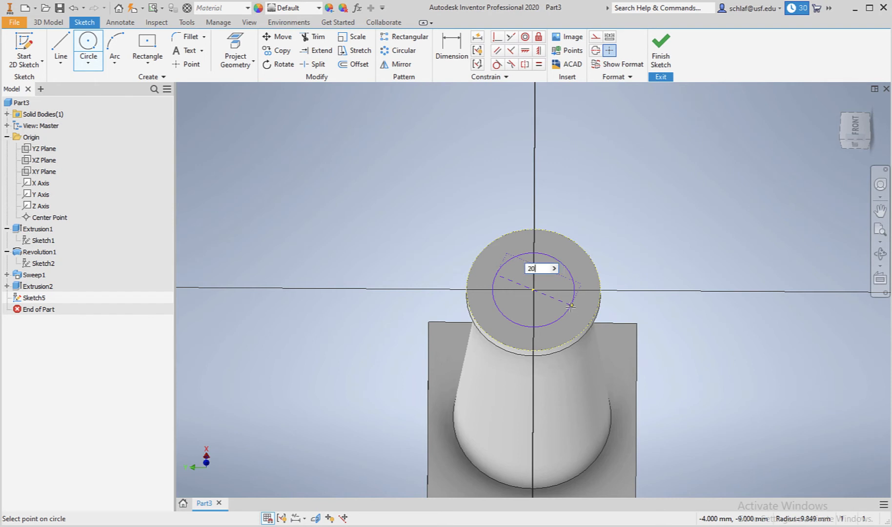
key(Return)
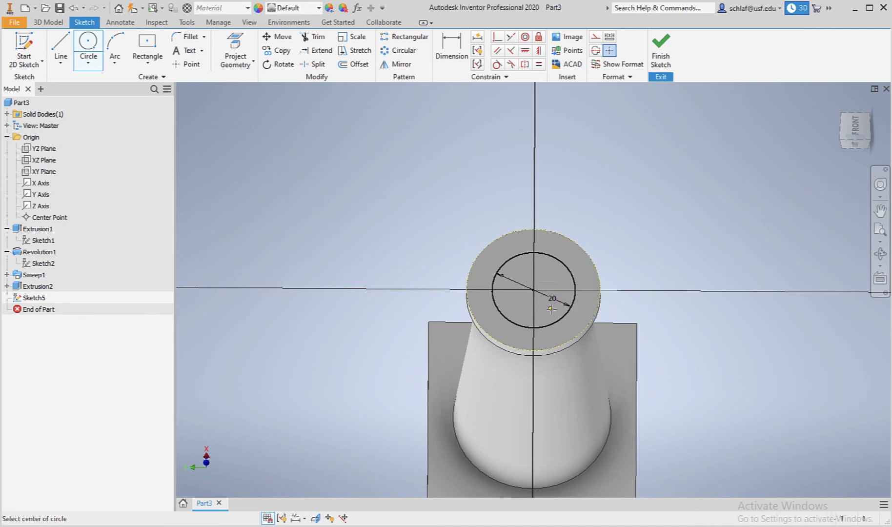
Add a concentric inner circle, dimension its gap to the 20 mm circle as 2 mm, and finish the sketch.
click(551, 308)
click(454, 48)
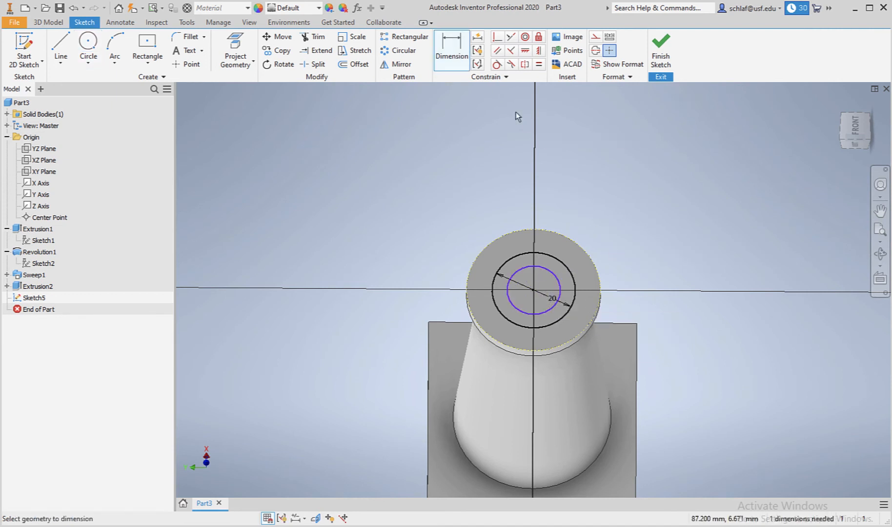
click(564, 251)
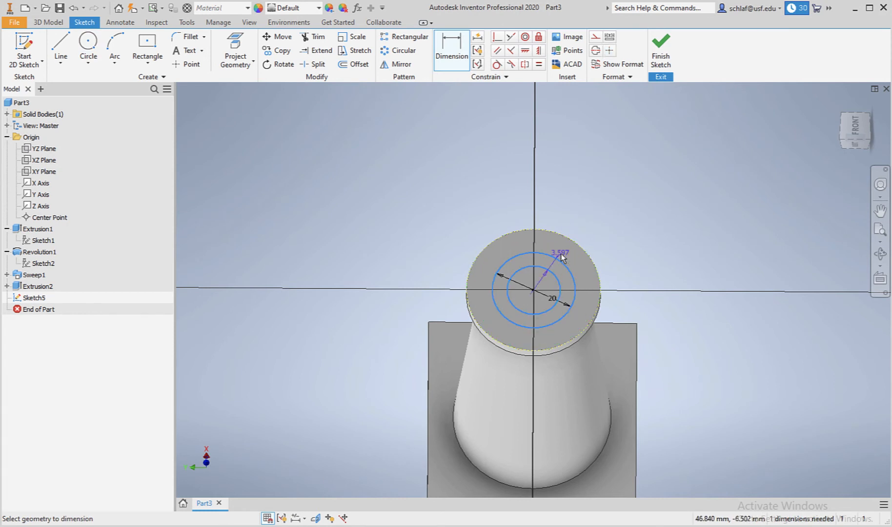
click(560, 254)
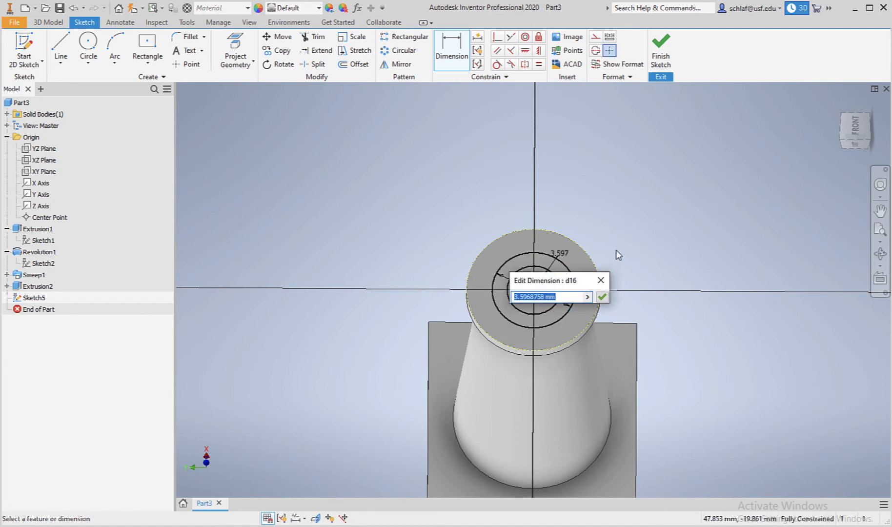
text(2)
key(Return)
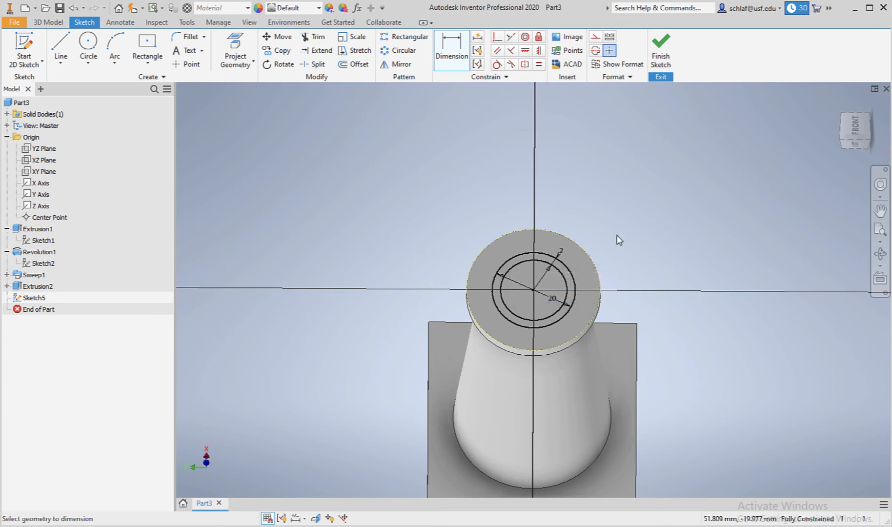
click(662, 60)
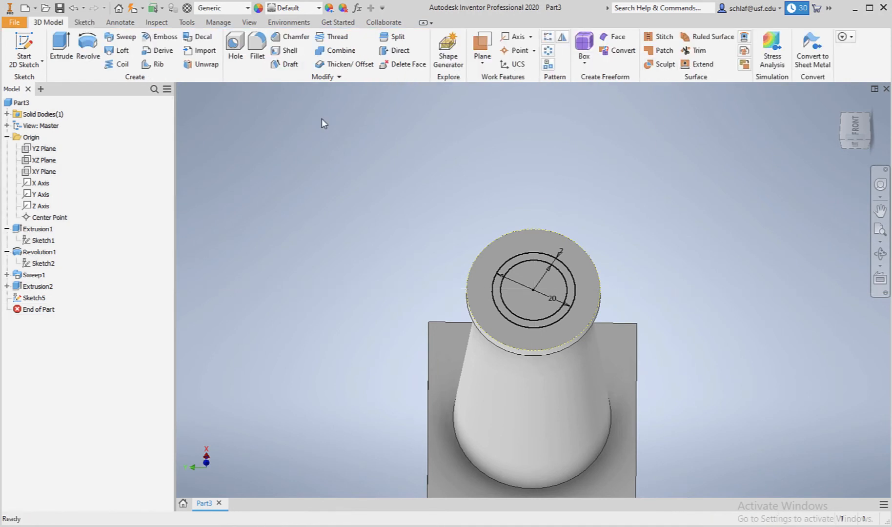
Extrude the ring region between the two concentric circles 15 mm.
click(60, 46)
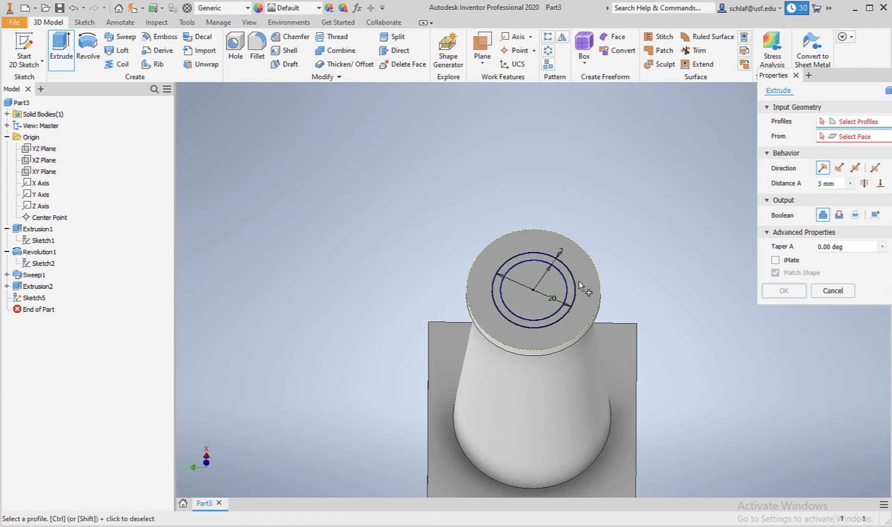
scroll(561, 290, down, 5)
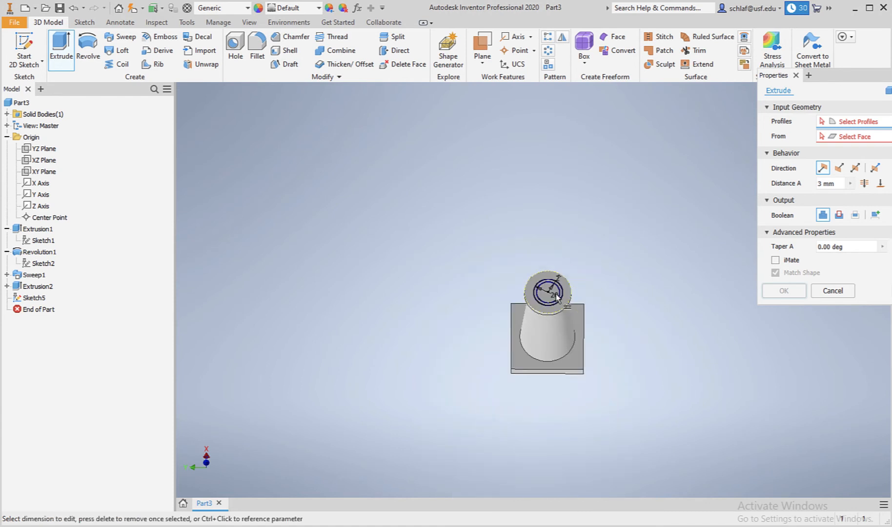
scroll(556, 295, up, 6)
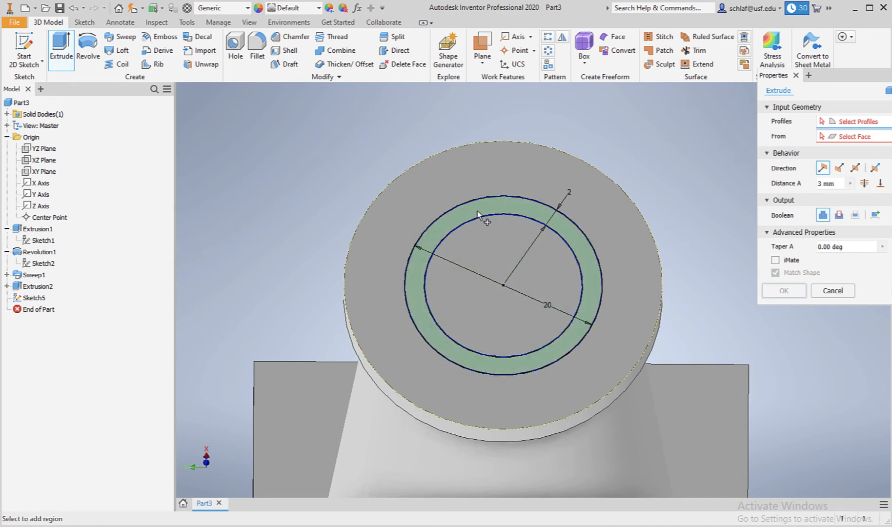
click(537, 211)
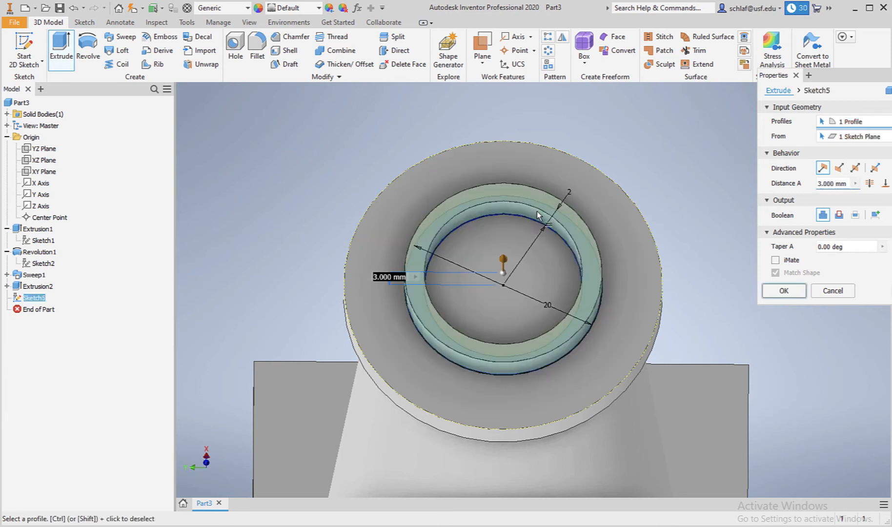
click(824, 184)
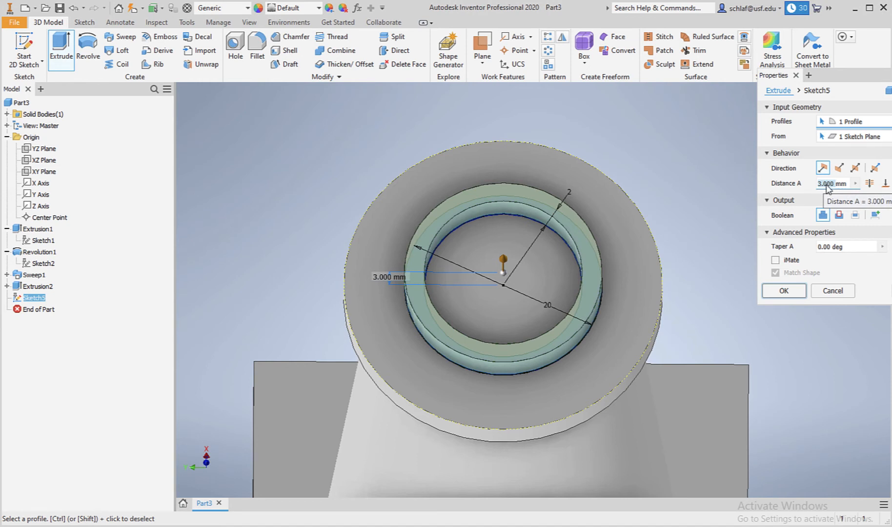
text(15mm)
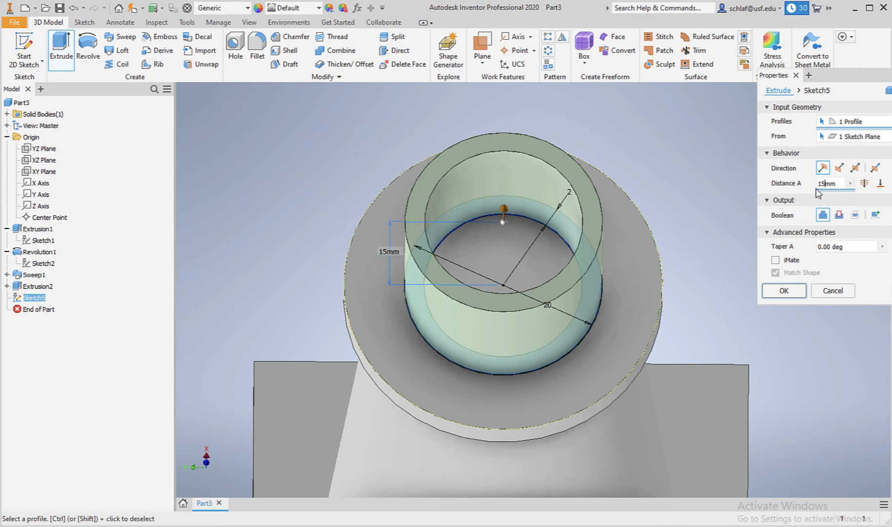
click(784, 291)
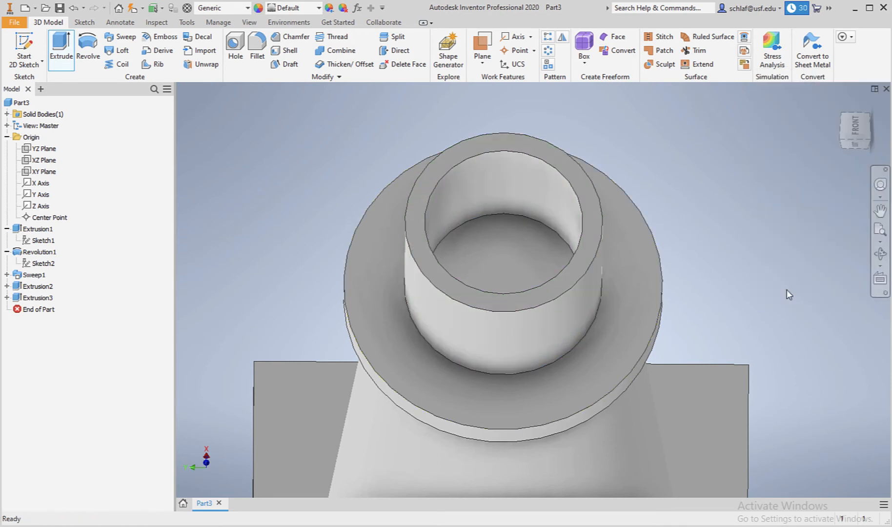
Edit the ring extrusion and set its distance to 10 mm.
scroll(741, 277, down, 2)
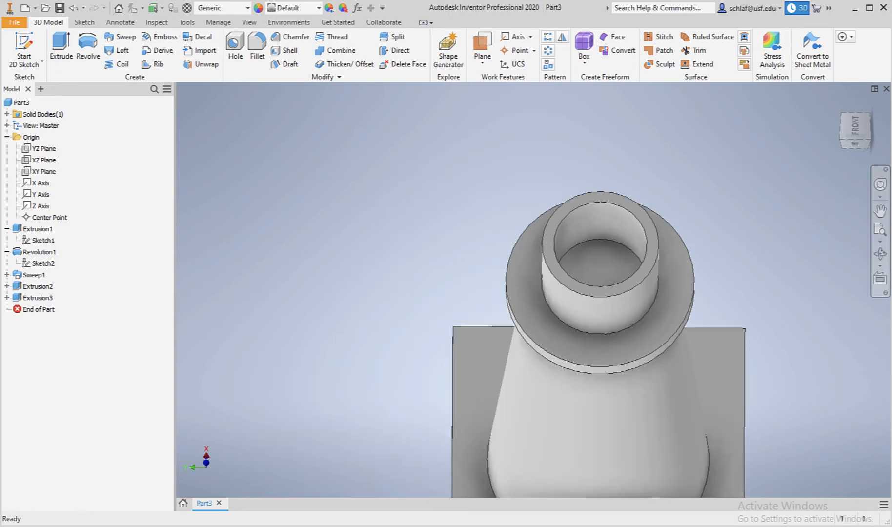
click(881, 254)
drag(630, 306, 584, 286)
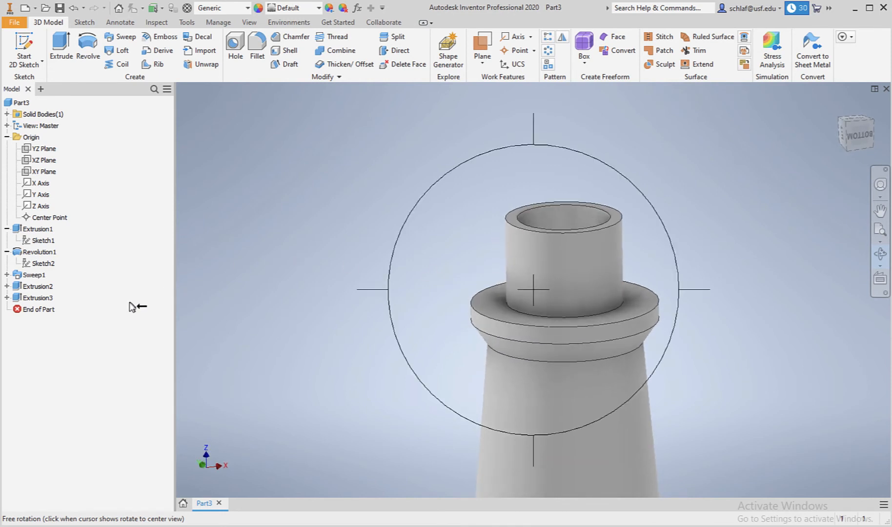
key(Escape)
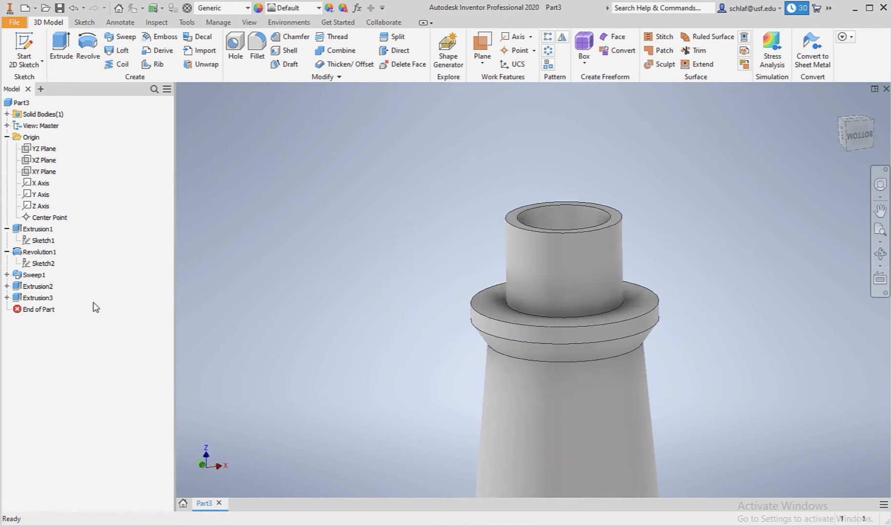
double_click(17, 299)
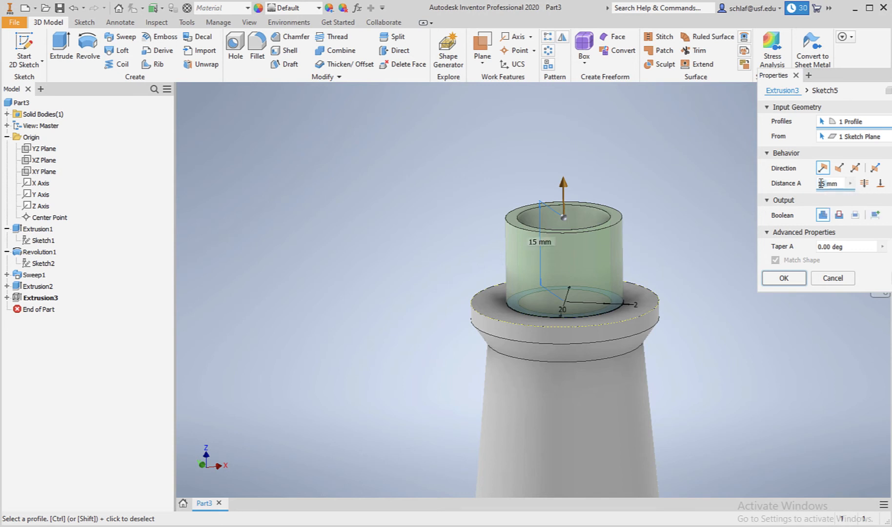
text(10)
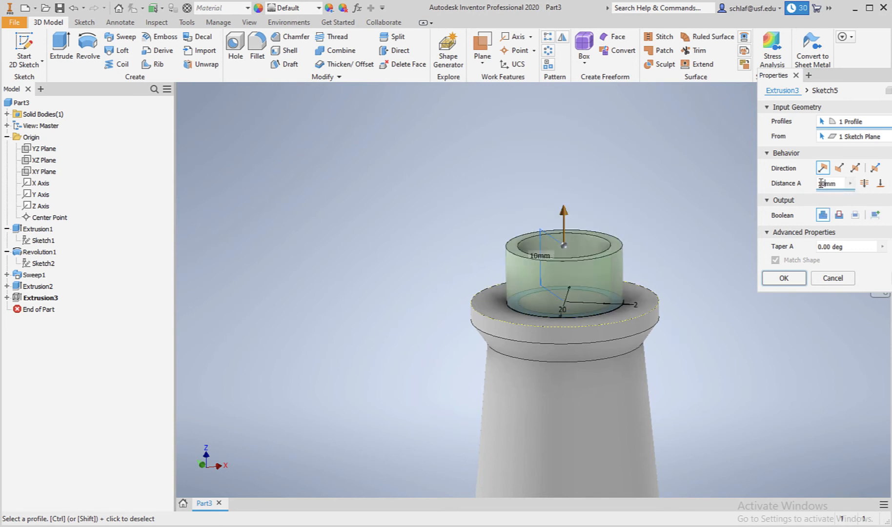
key(Return)
click(791, 277)
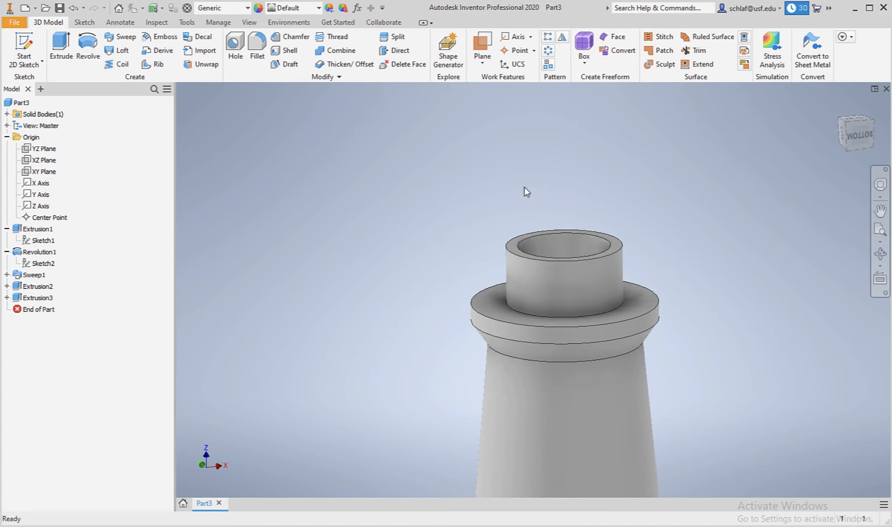
Start a 2D sketch on the neck's top face, orbit the view, and project its top edges as construction geometry.
click(40, 52)
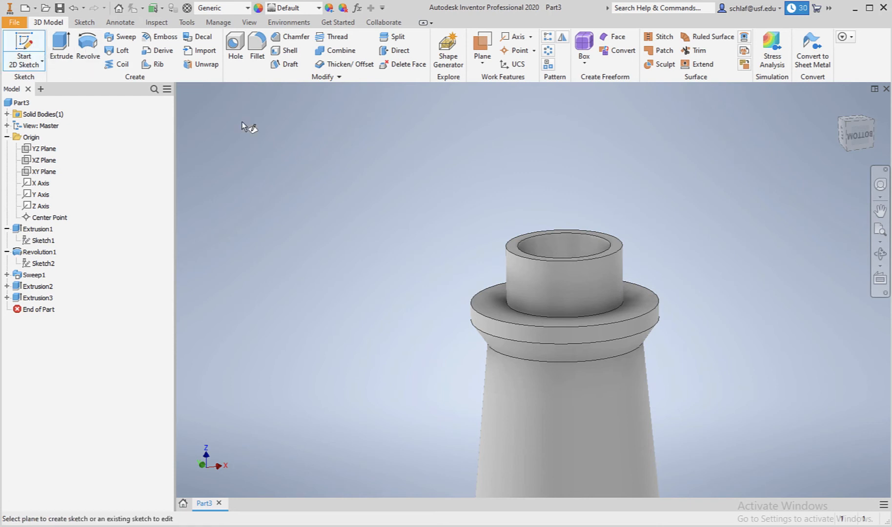
click(532, 236)
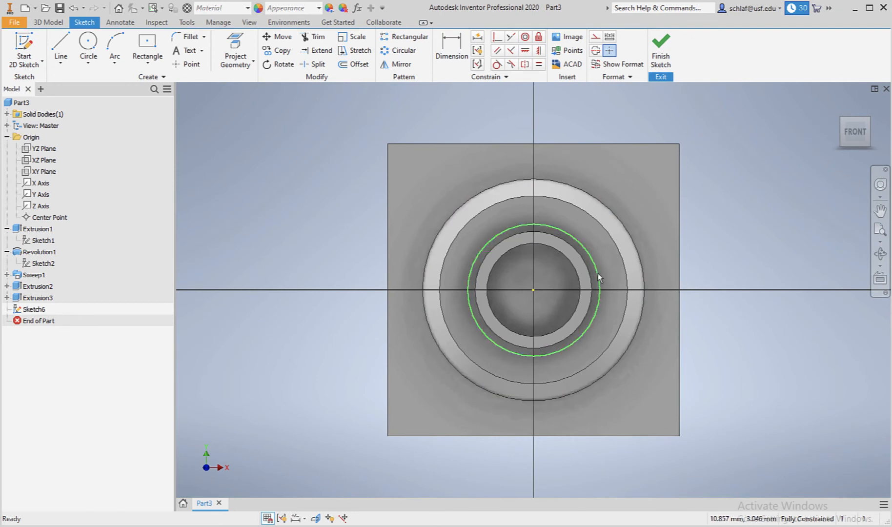
click(880, 255)
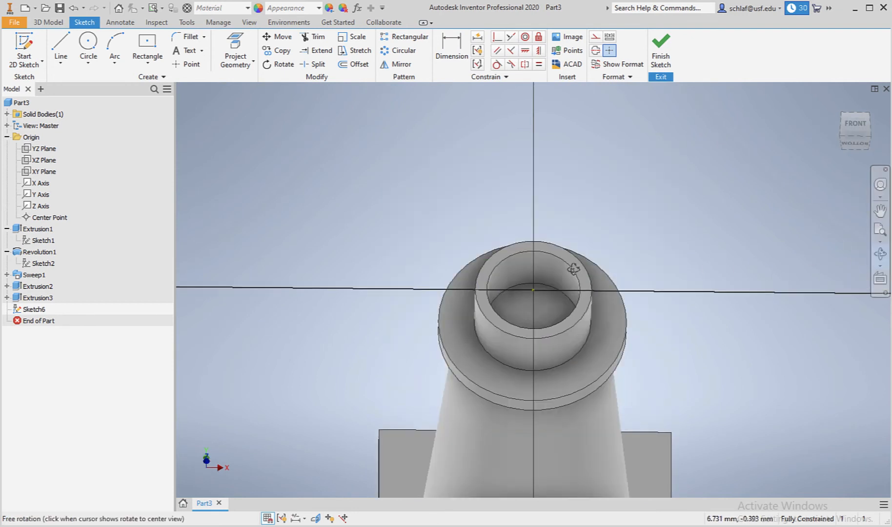
drag(572, 293, 574, 245)
click(235, 51)
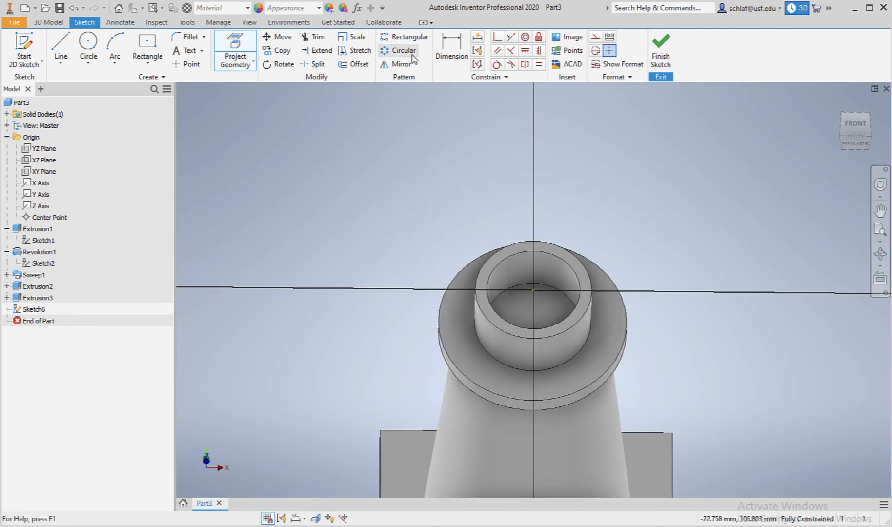
click(595, 38)
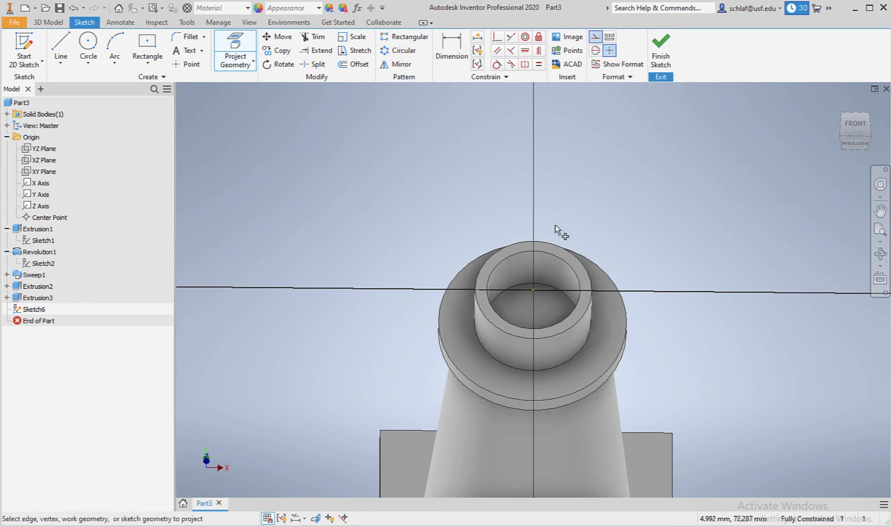
click(547, 256)
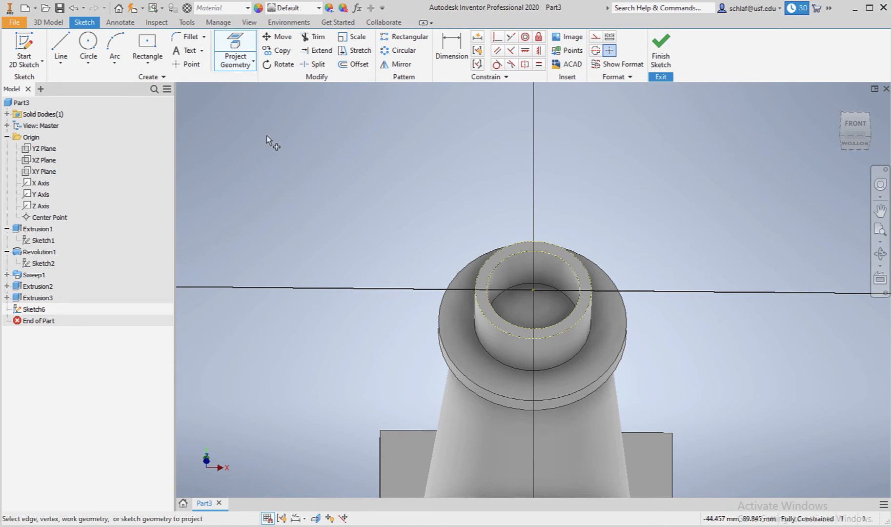
Draw two short arcs of radius 8 mm and 10 mm starting at the top of the projected neck circles.
click(114, 46)
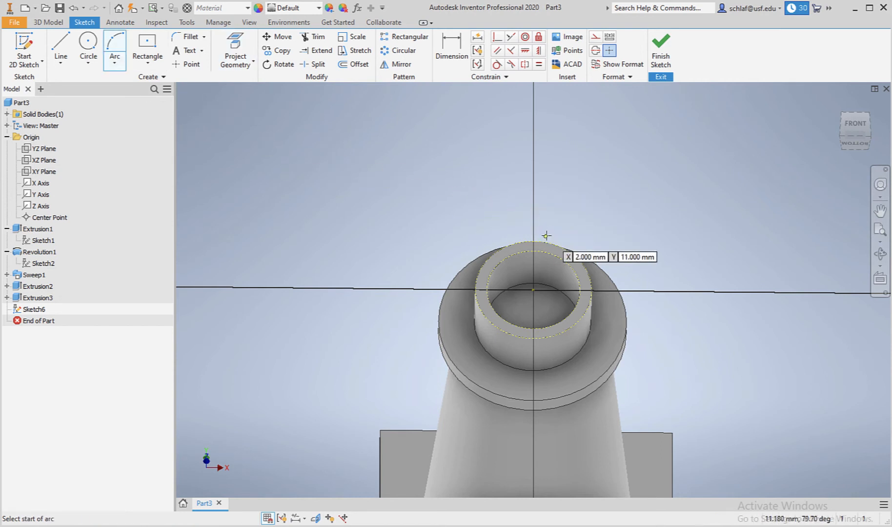
scroll(546, 236, down, 3)
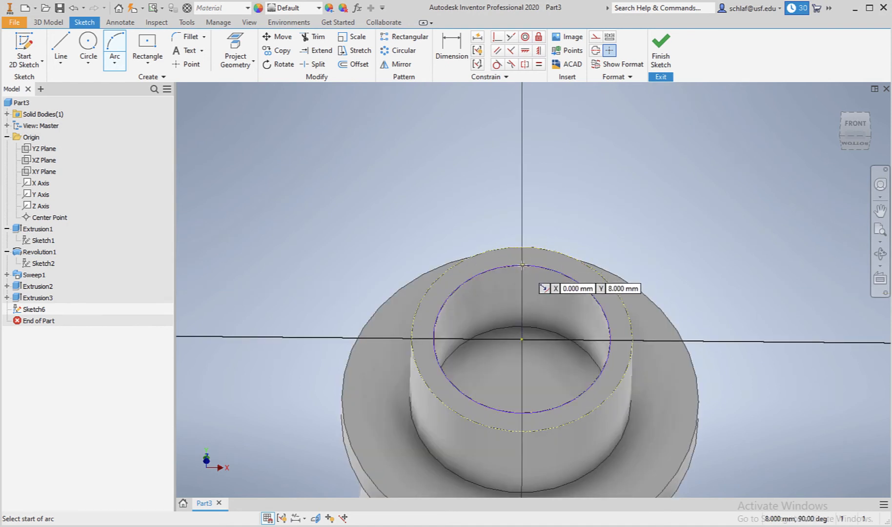
click(523, 265)
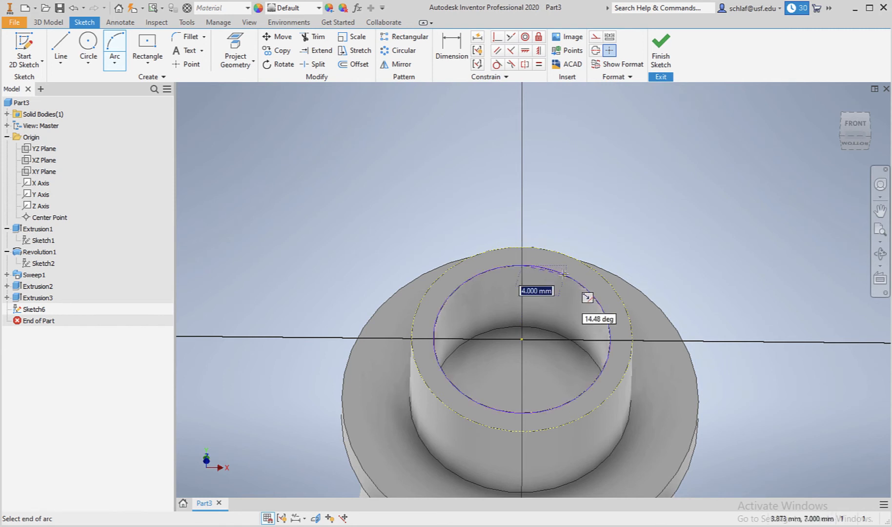
click(563, 274)
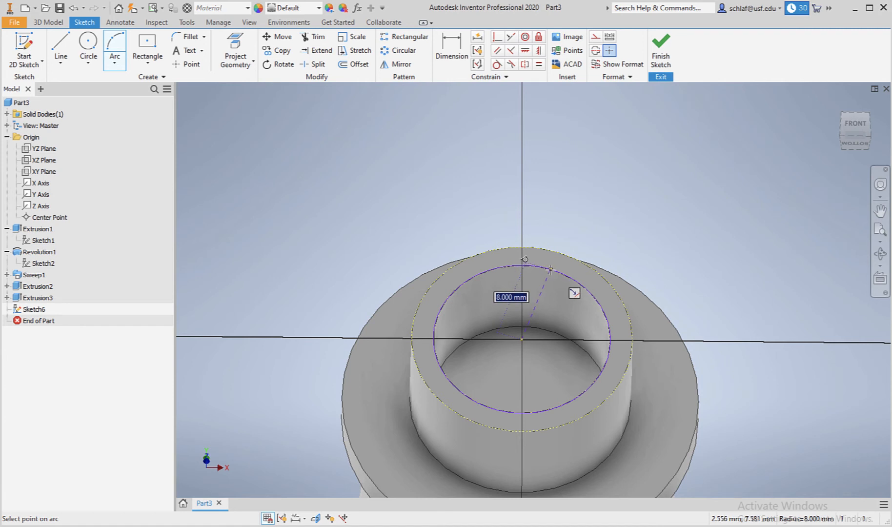
click(551, 269)
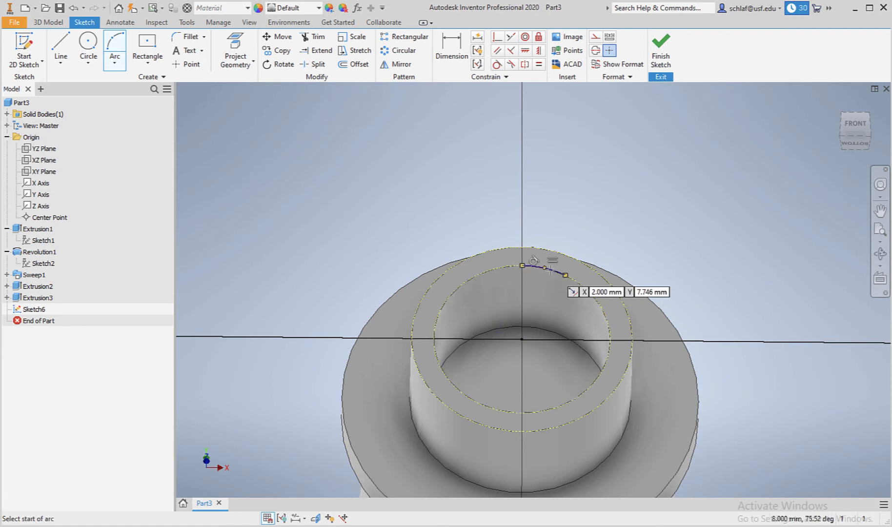
click(524, 247)
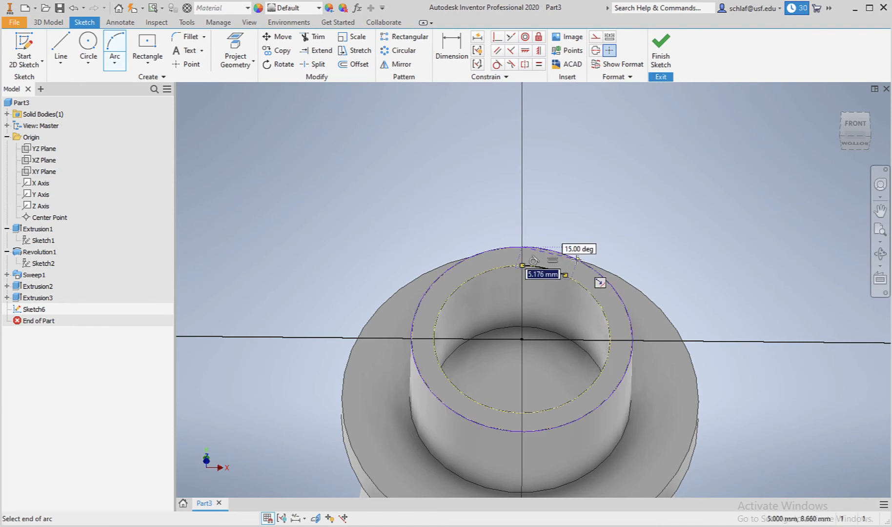
click(571, 257)
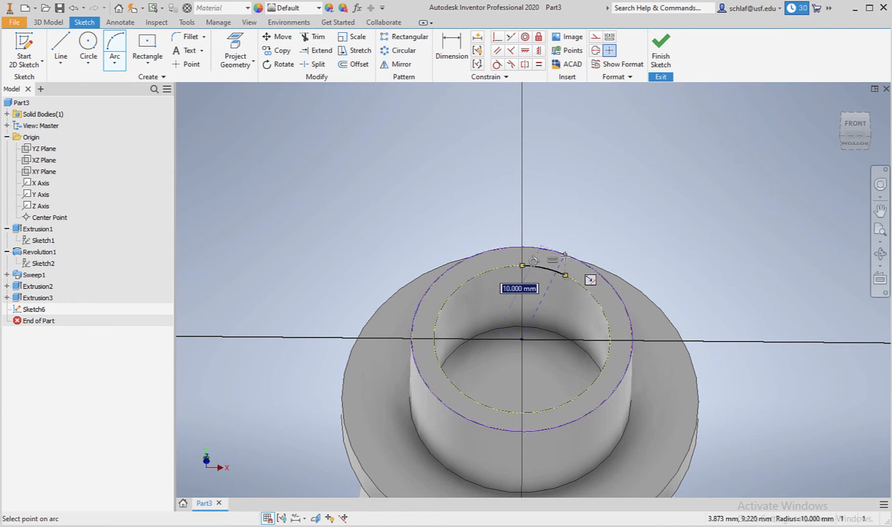
click(580, 273)
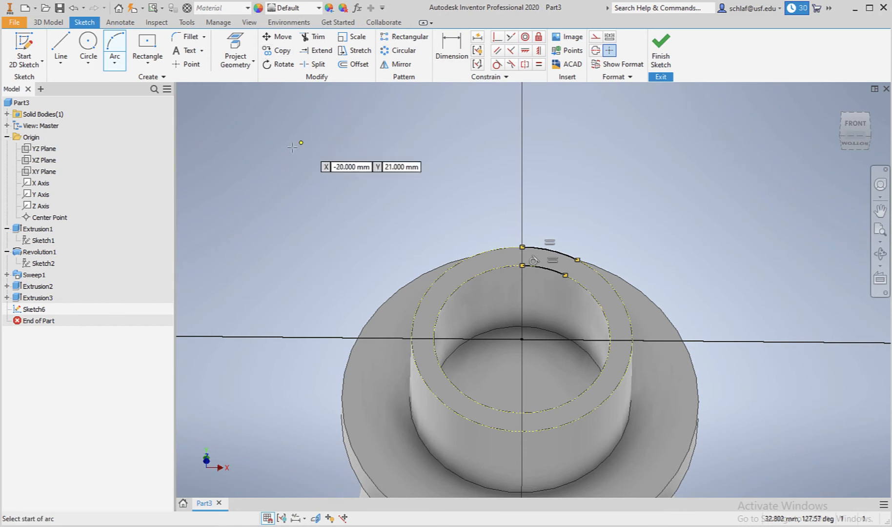
Draw a construction line from the sketch centre to the outer arc's end point.
click(60, 47)
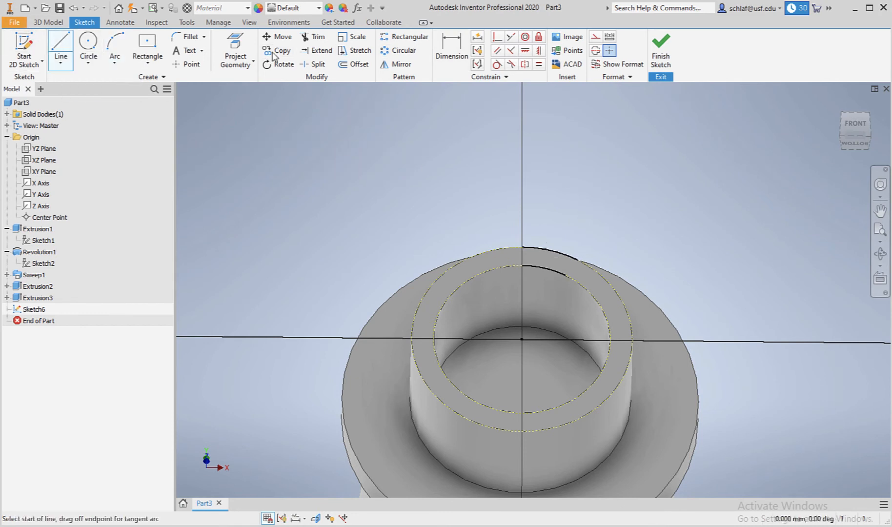
click(596, 37)
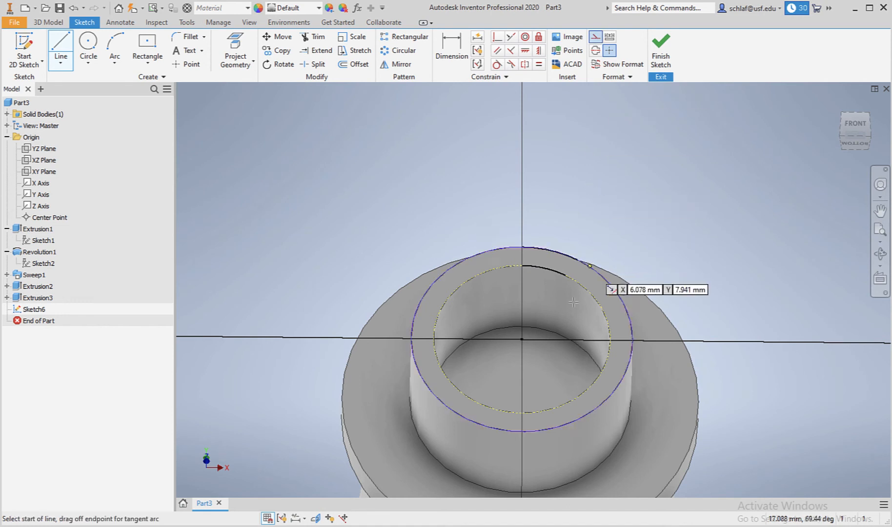
click(522, 339)
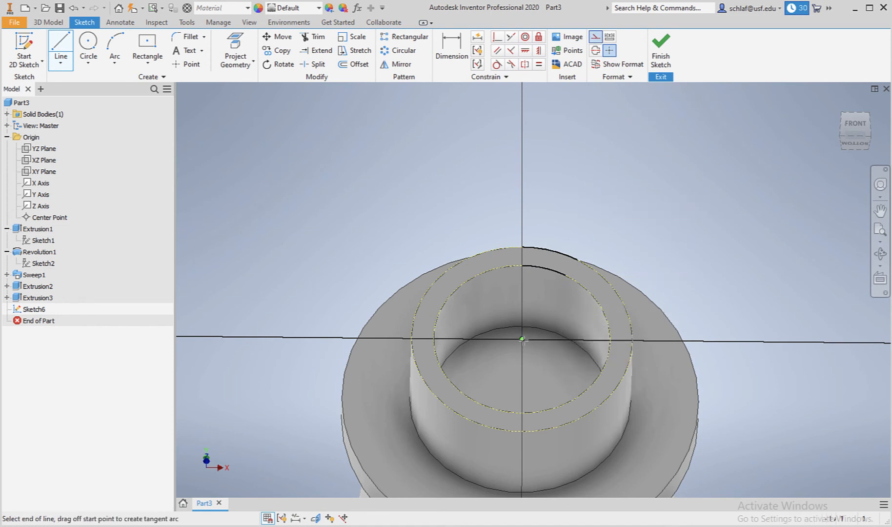
double_click(578, 259)
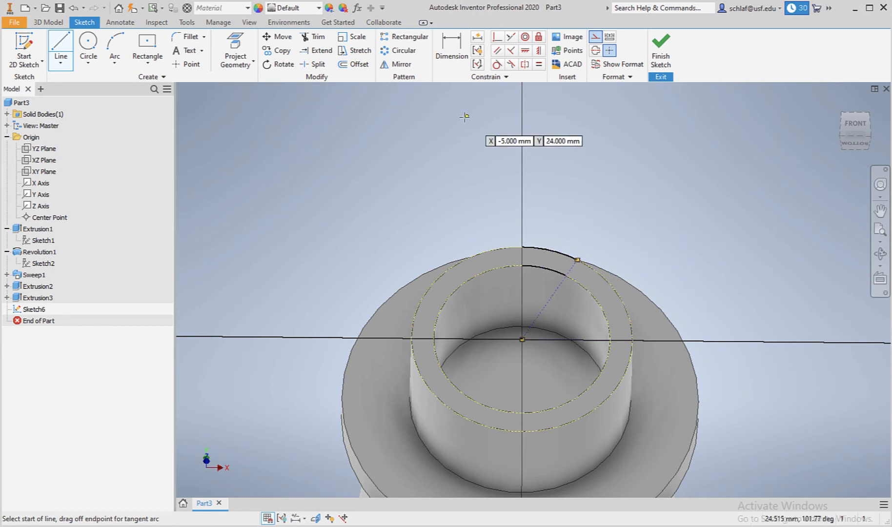
Make the inner arc's end point coincident with the construction line.
click(498, 39)
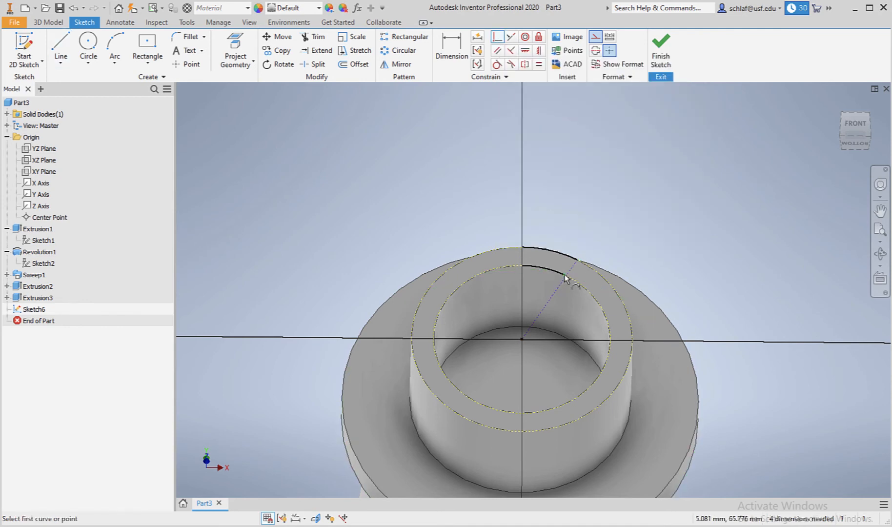
scroll(566, 276, up, 5)
scroll(565, 277, down, 1)
scroll(565, 280, up, 5)
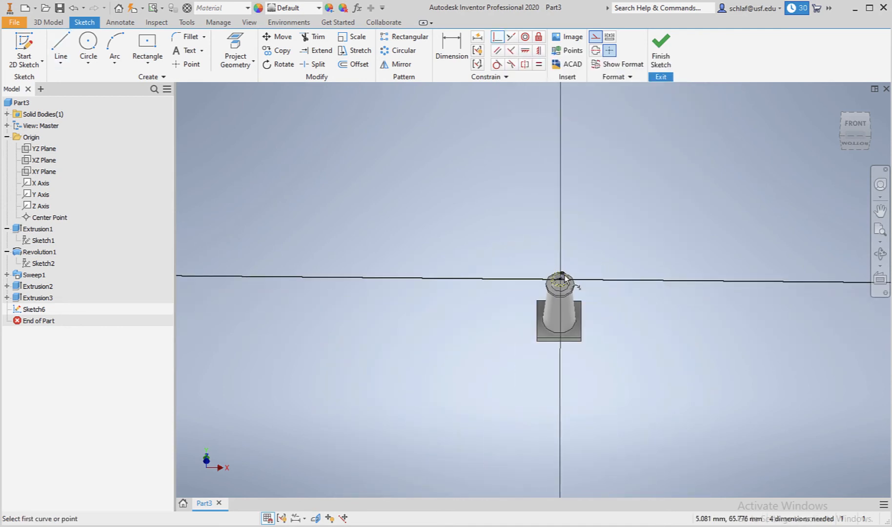
scroll(566, 280, down, 6)
scroll(566, 279, down, 5)
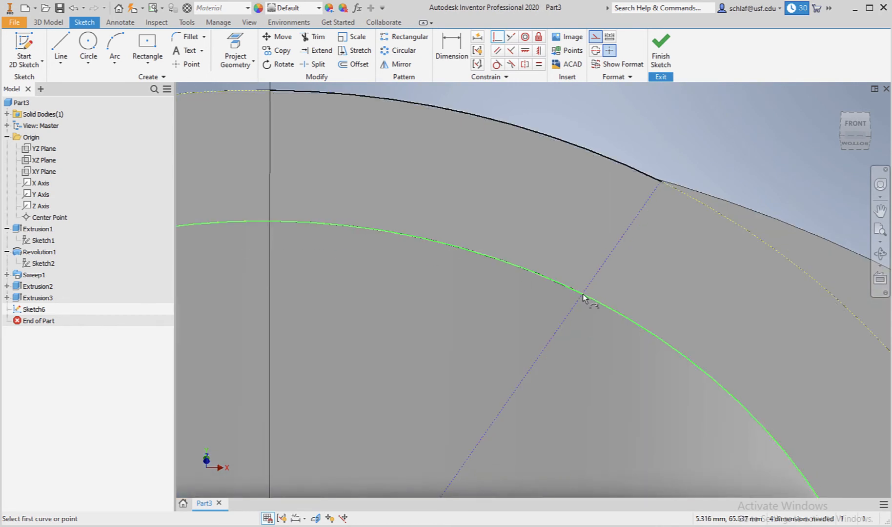
click(574, 290)
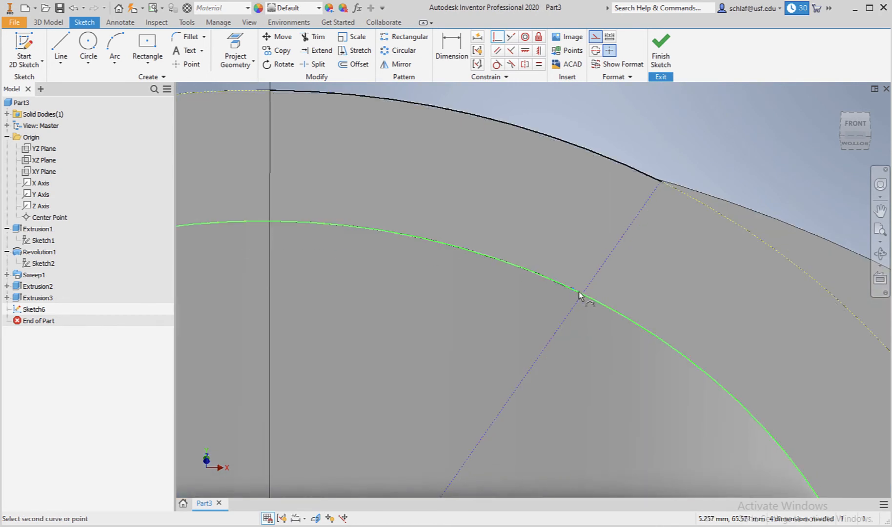
click(586, 290)
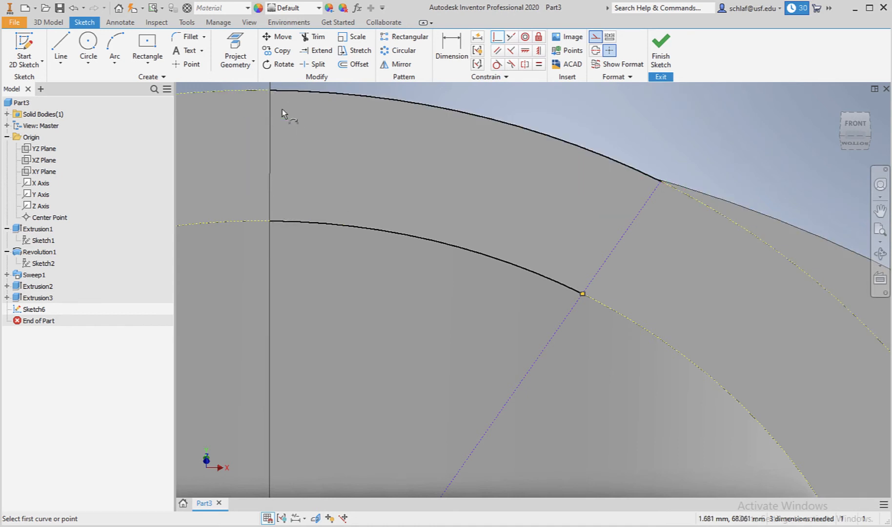
Close the arc profile with two lines joining the arcs' end points at both ends.
click(61, 47)
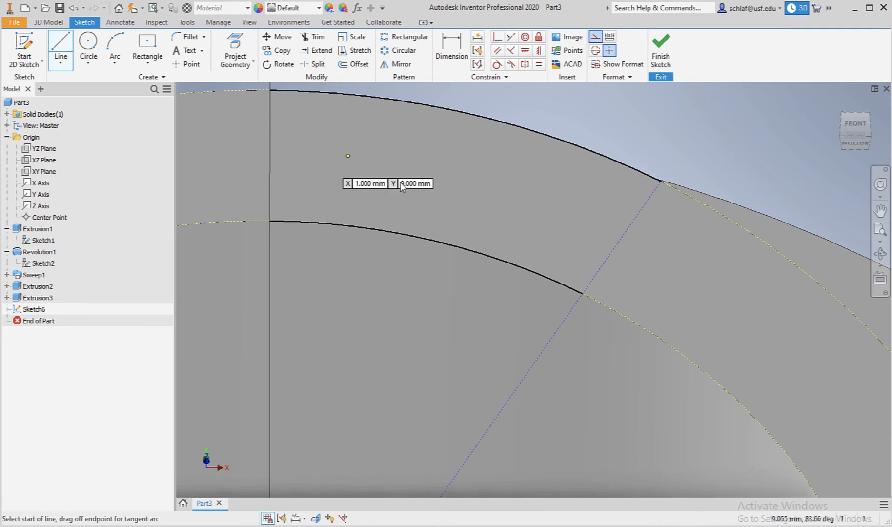
click(596, 37)
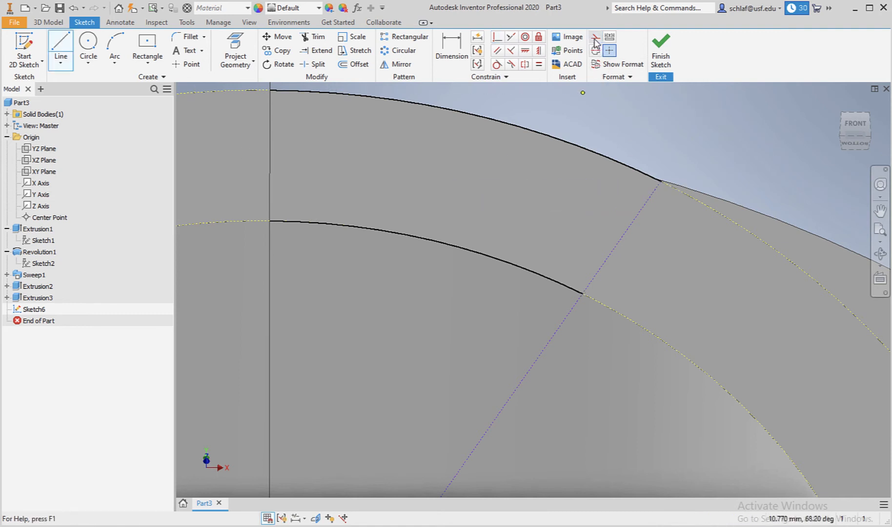
click(661, 181)
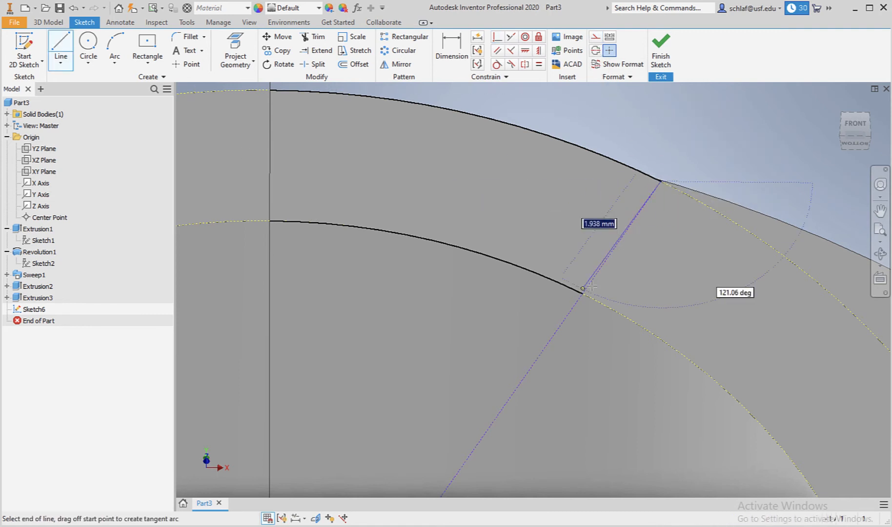
double_click(583, 293)
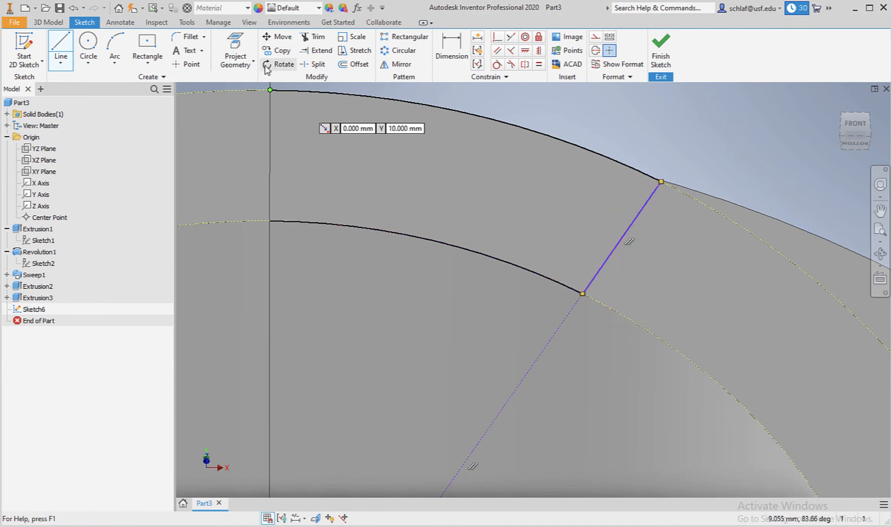
click(270, 90)
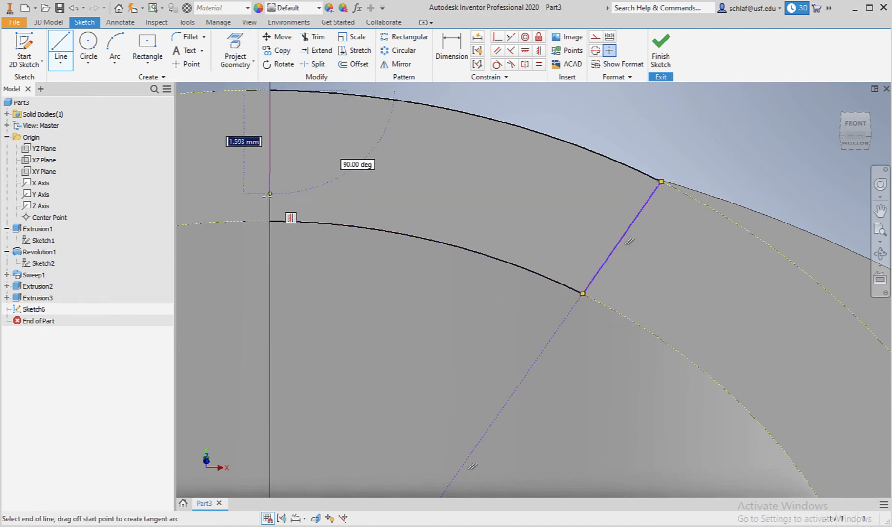
double_click(270, 220)
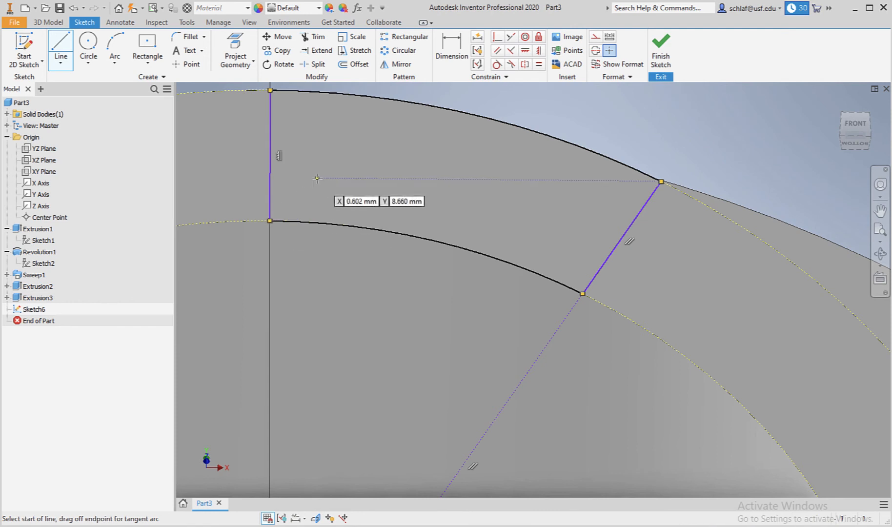
Dimension the angle between the profile's two end lines as 20 degrees.
scroll(343, 170, down, 5)
scroll(345, 172, down, 3)
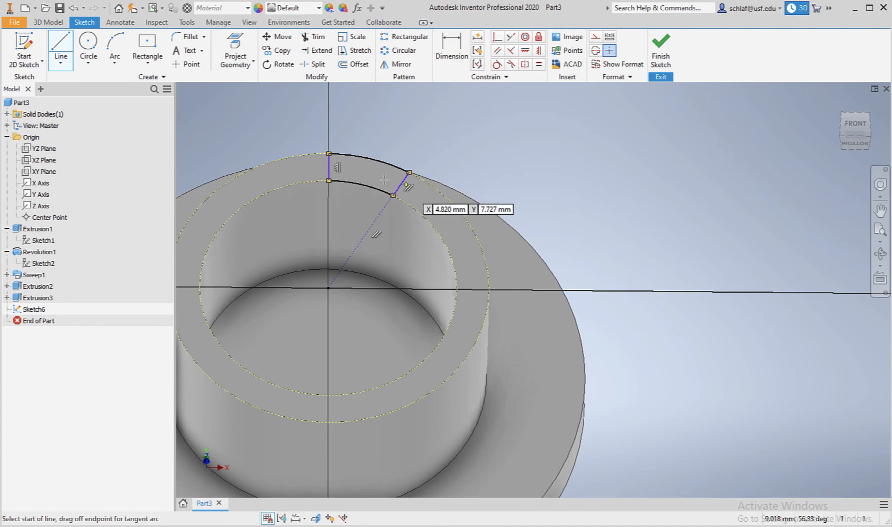
click(455, 52)
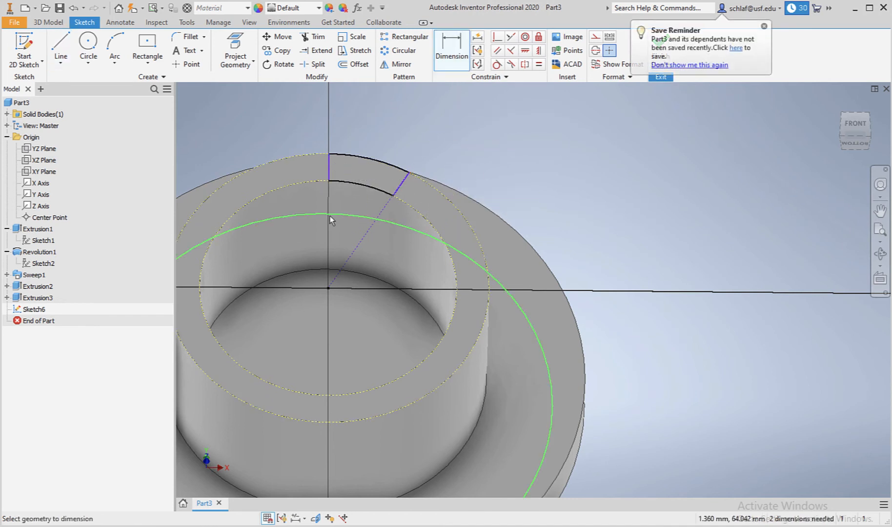
click(330, 168)
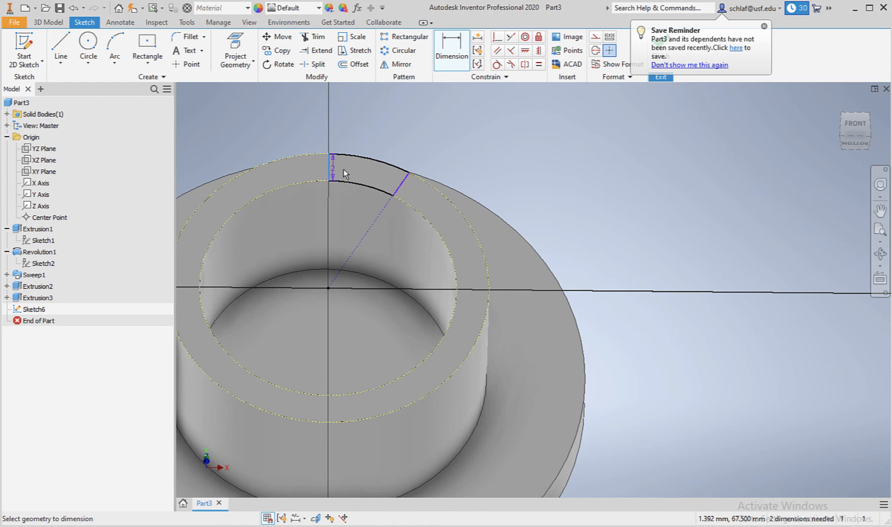
click(405, 188)
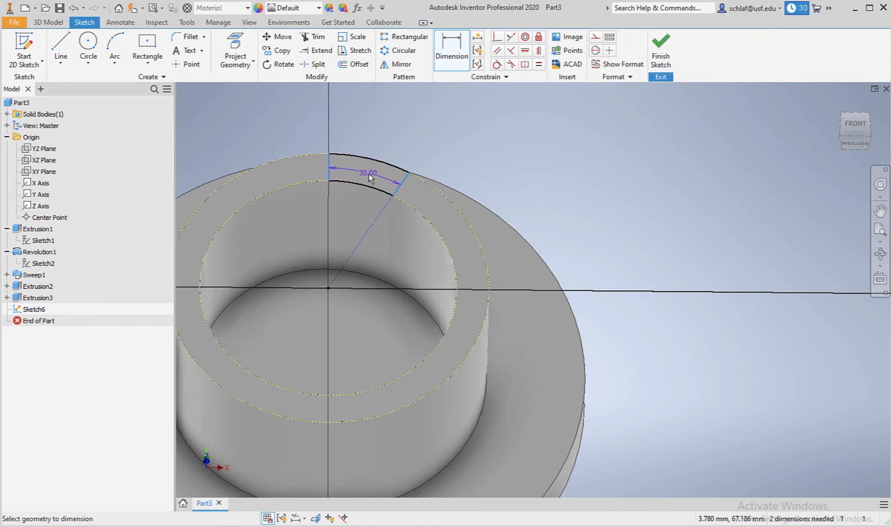
click(368, 177)
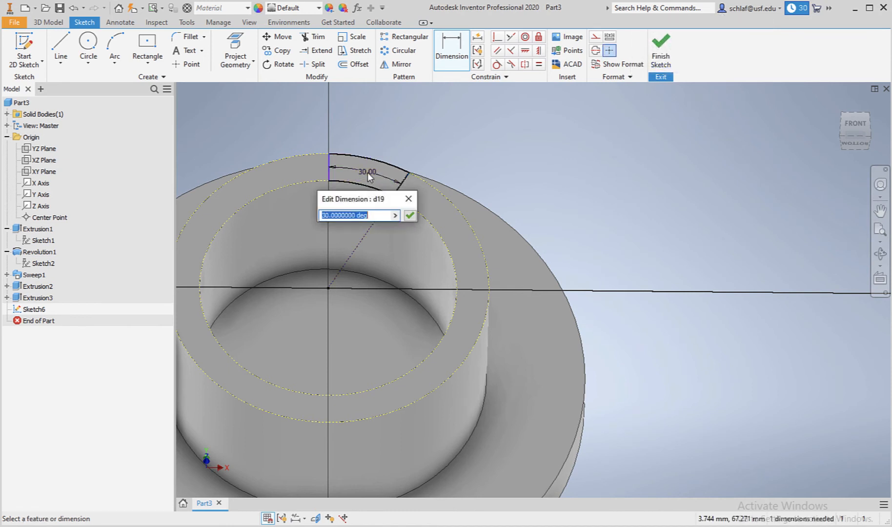
text(20)
key(Return)
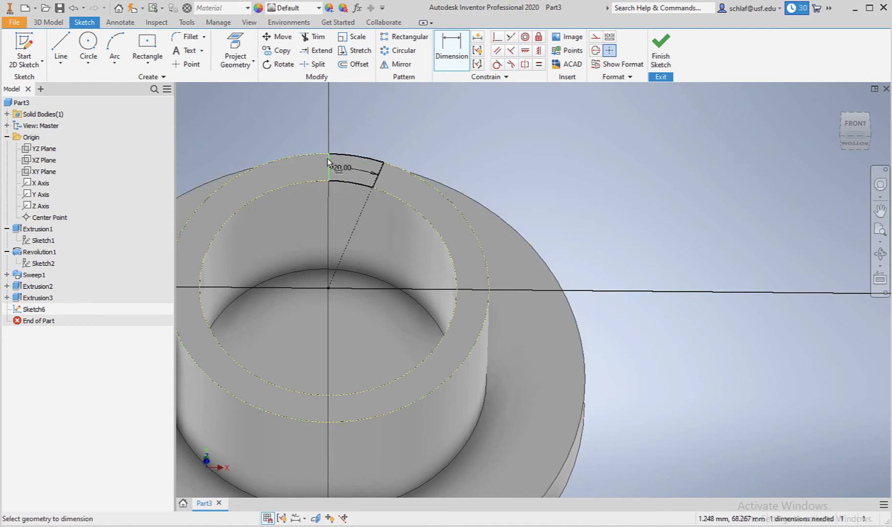
Drag the profile's left end line away from the vertical axis to check its constraints.
key(Escape)
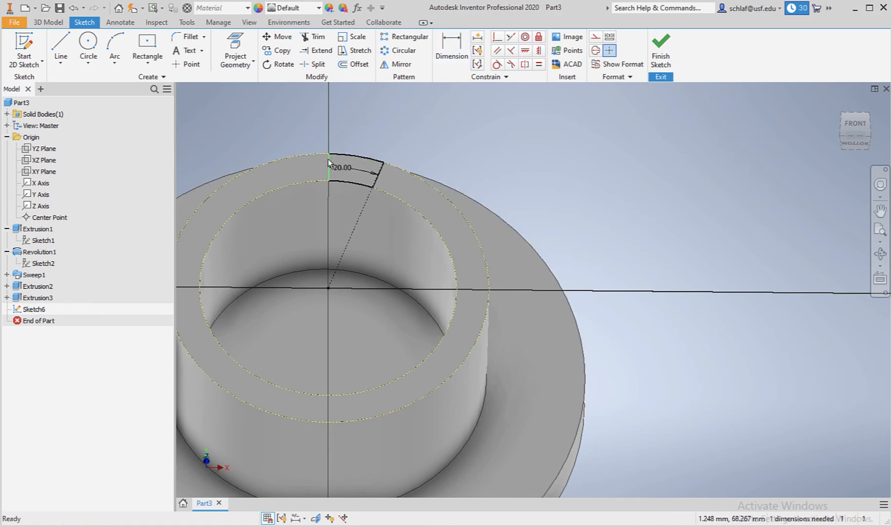
click(328, 163)
mouse_move(330, 162)
mouse_down()
mouse_move(305, 169)
mouse_move(336, 166)
mouse_move(263, 177)
mouse_move(309, 173)
mouse_up()
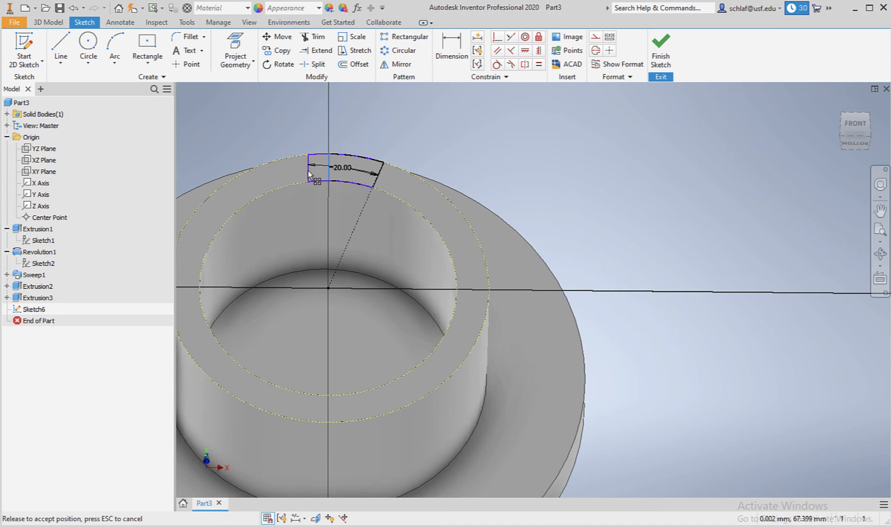
drag(308, 175, 312, 174)
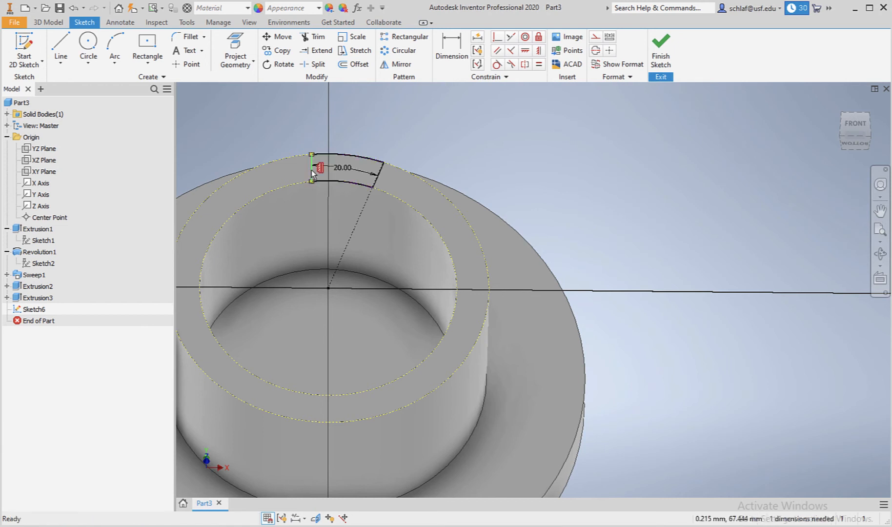
Draw a vertical construction line from the sketch centre up through the arc profile.
click(61, 49)
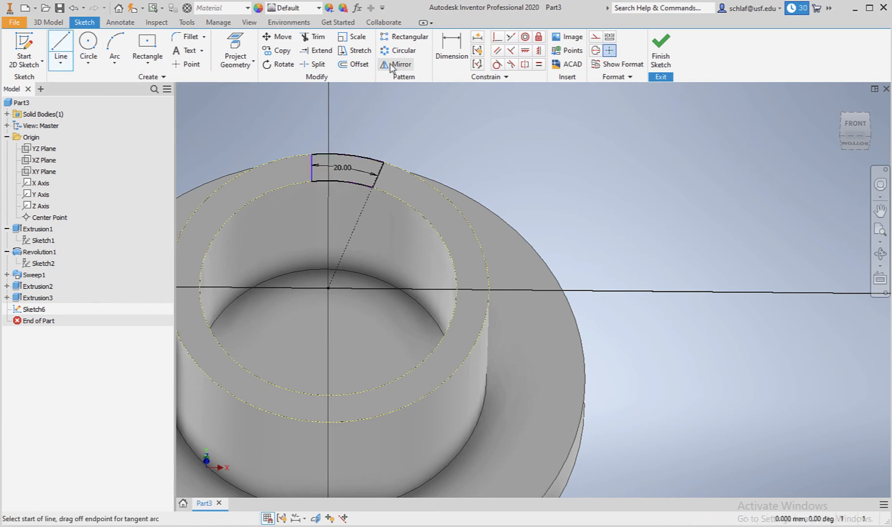
click(595, 37)
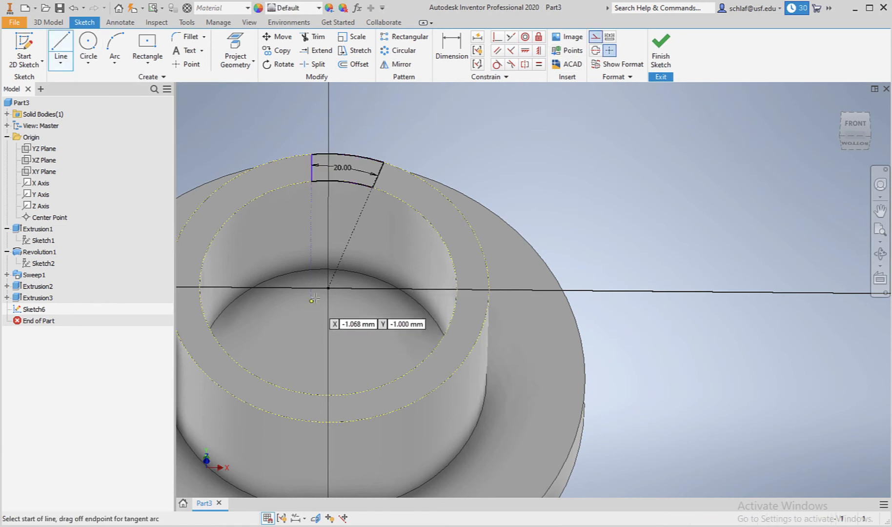
click(329, 288)
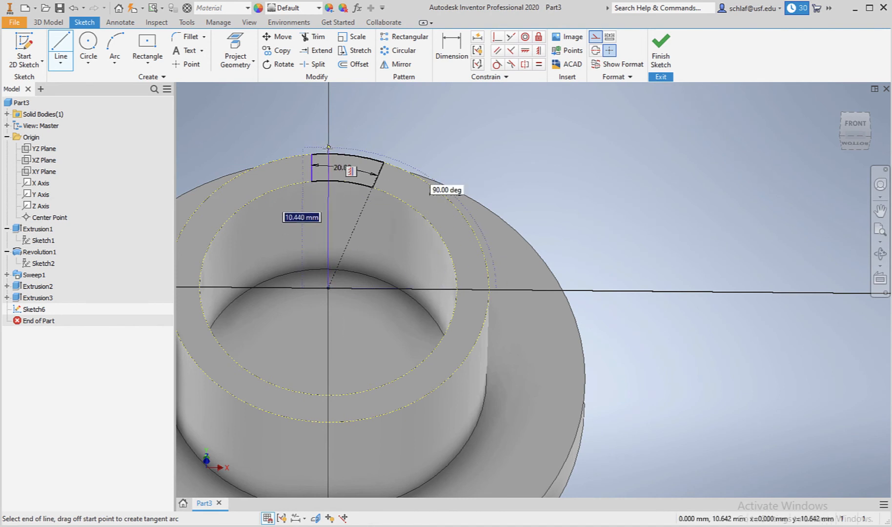
click(328, 113)
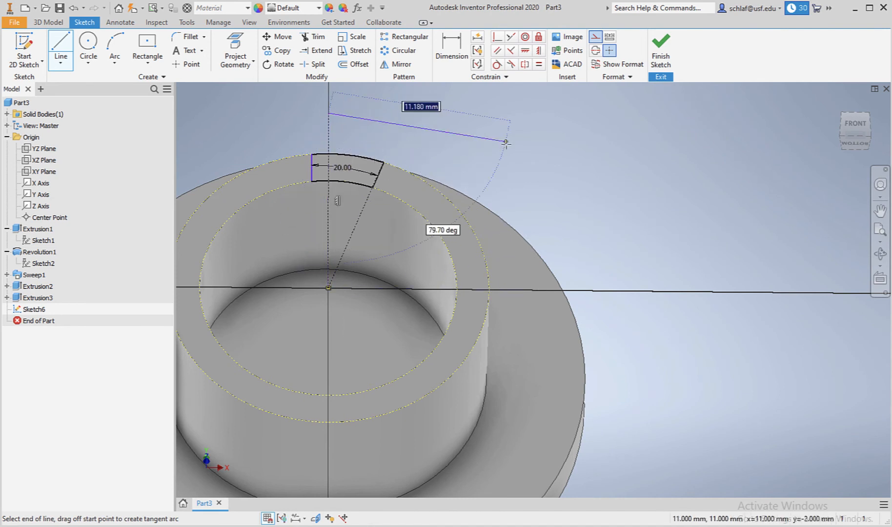
key(Escape)
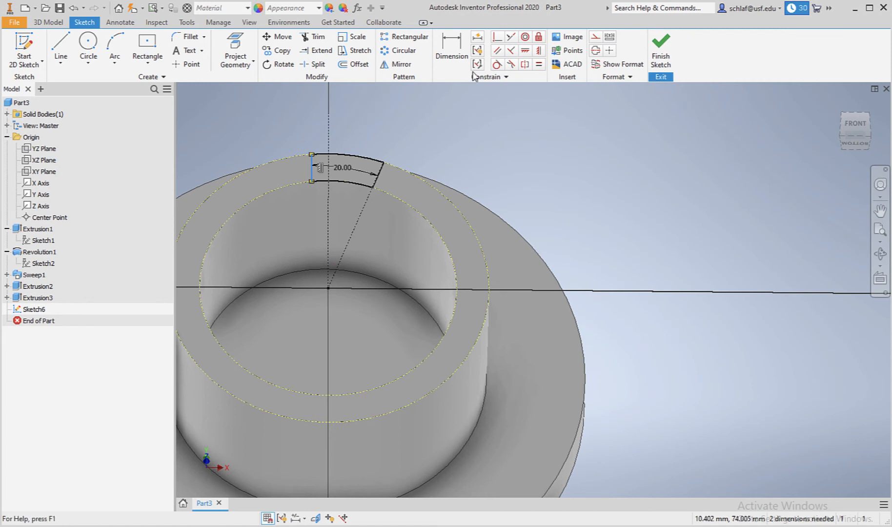
Make the profile's left end line collinear with the vertical construction line, then finish the sketch.
click(512, 38)
click(313, 168)
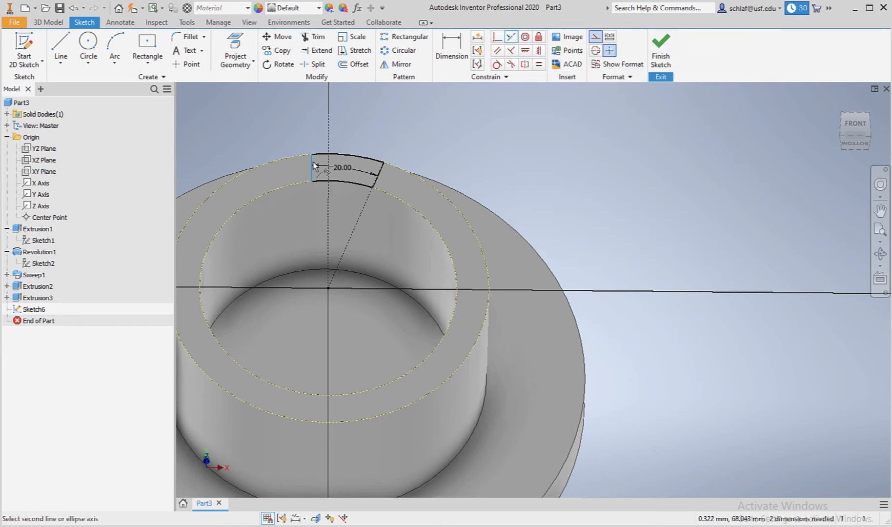
click(328, 165)
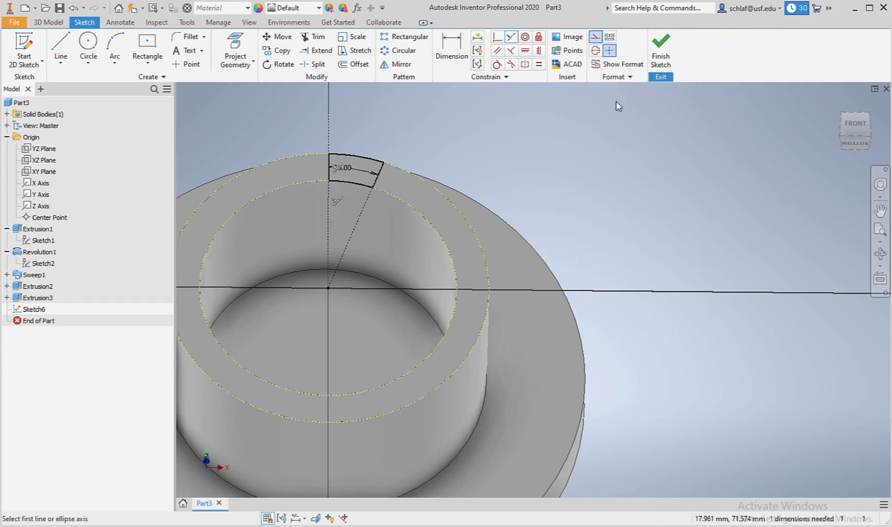
click(662, 49)
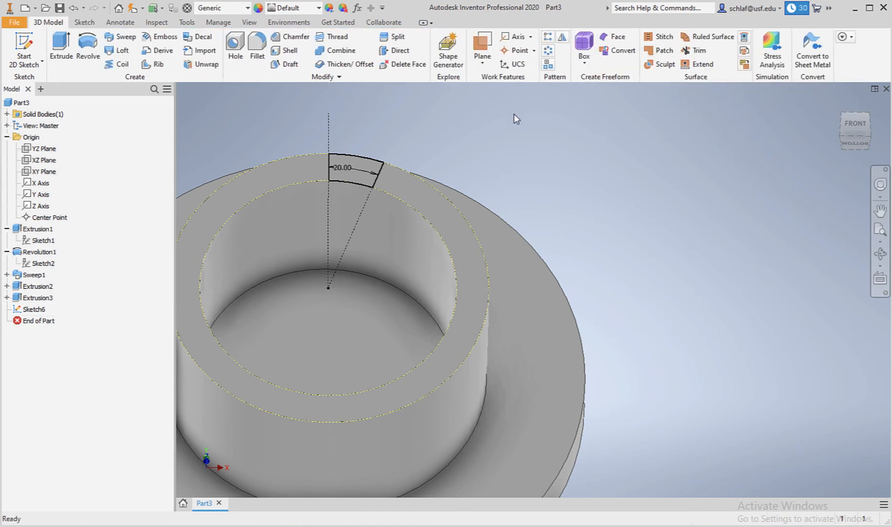
Extrude the arc-segment profile 20 mm upward from the sketch plane.
scroll(264, 126, up, 3)
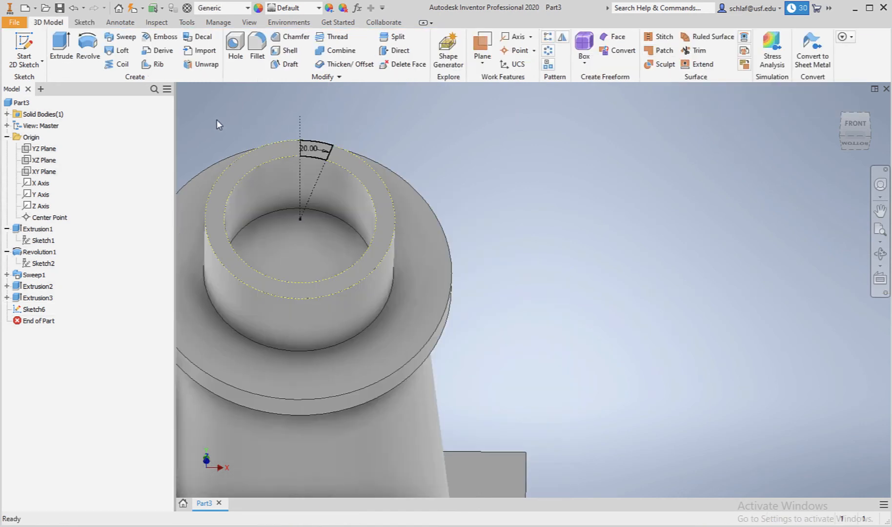
scroll(217, 121, down, 3)
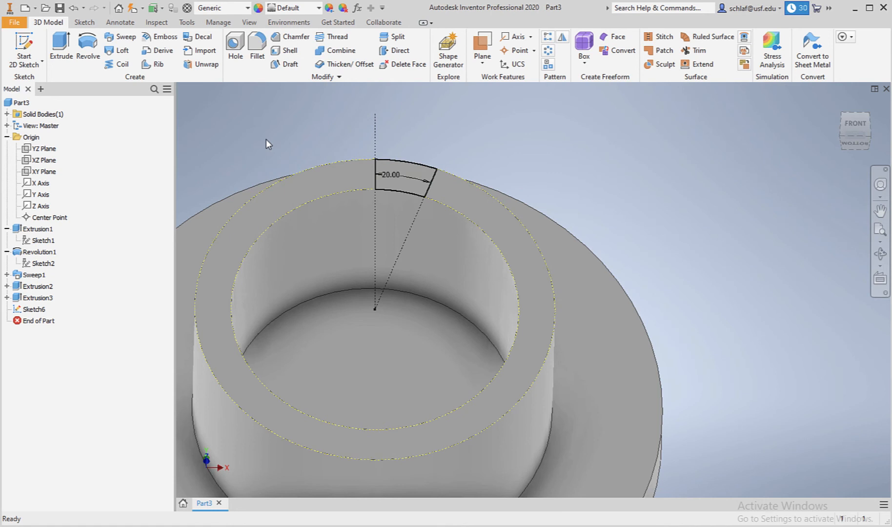
key(e)
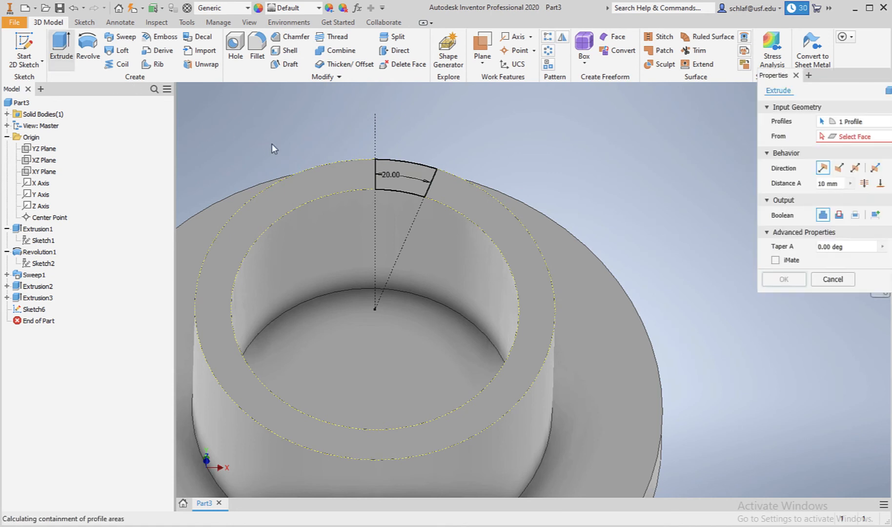
scroll(543, 156, up, 2)
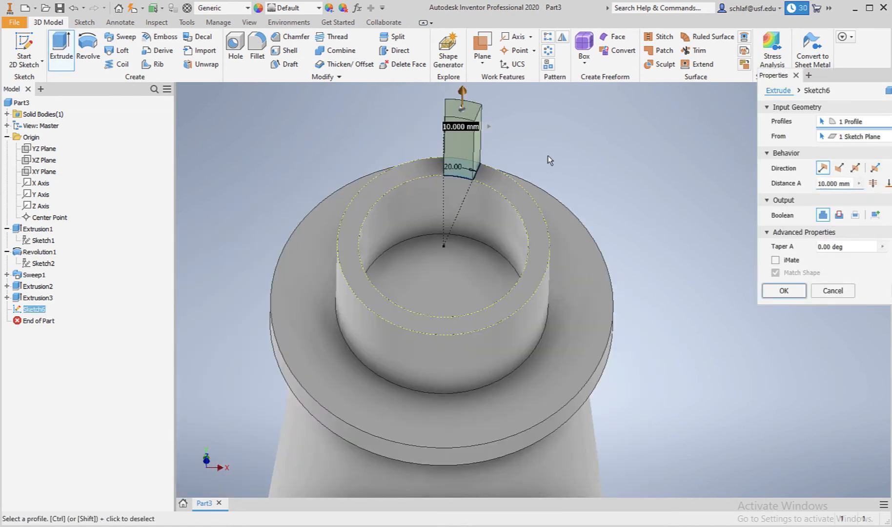
click(826, 183)
text(20)
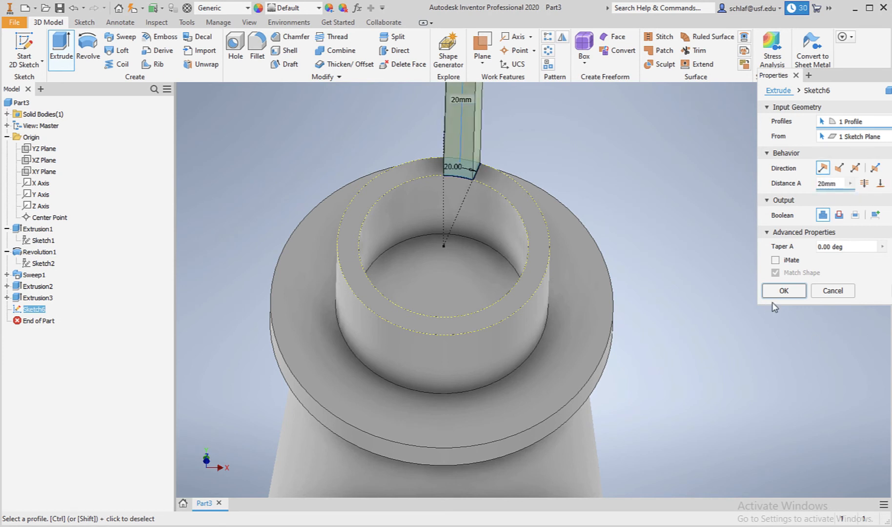
click(783, 291)
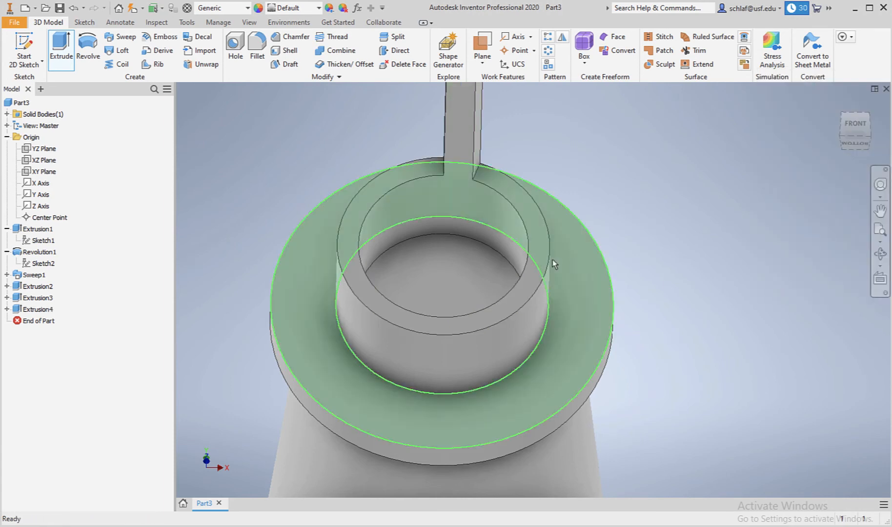
Start a circular pattern of the extruded arc segment around the neck.
scroll(552, 261, down, 5)
scroll(545, 242, up, 3)
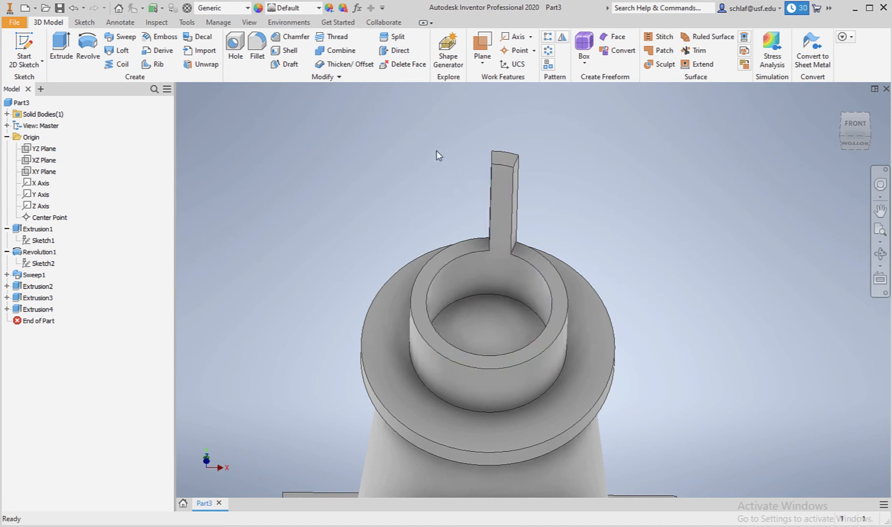
click(550, 51)
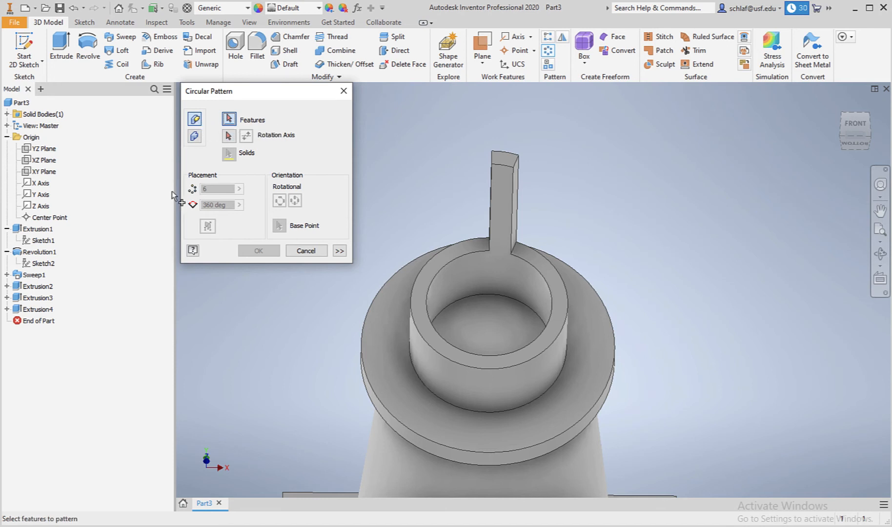
Pick the extruded arc segment as the feature to pattern and the Z axis as the rotation axis.
click(17, 311)
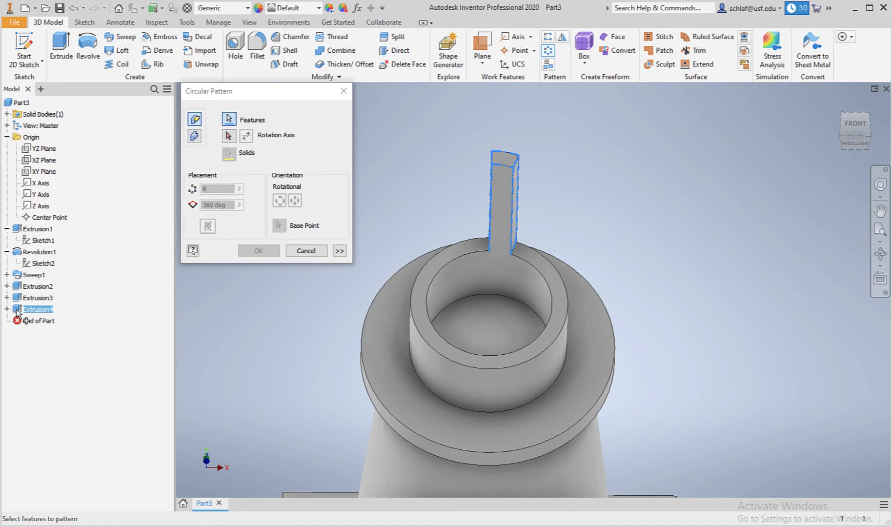
click(229, 136)
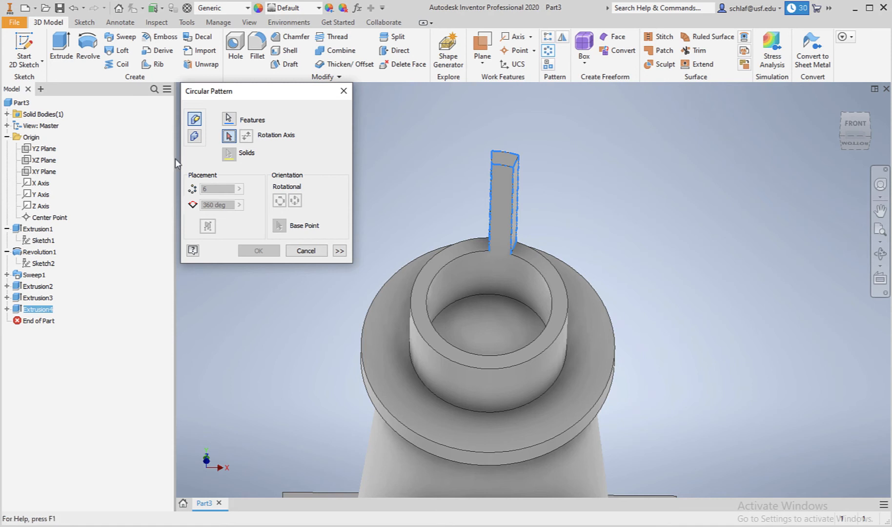
click(29, 208)
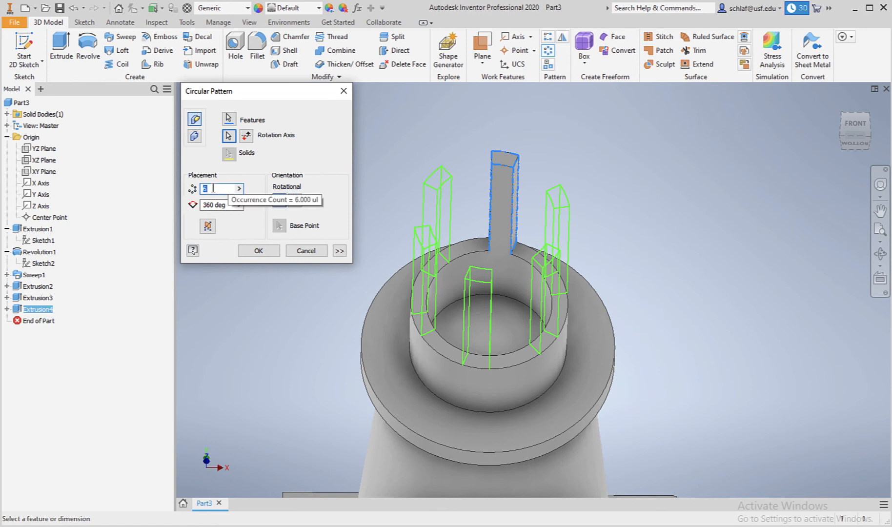
Set the circular pattern to 6 occurrences over 360 deg and apply it.
text(7)
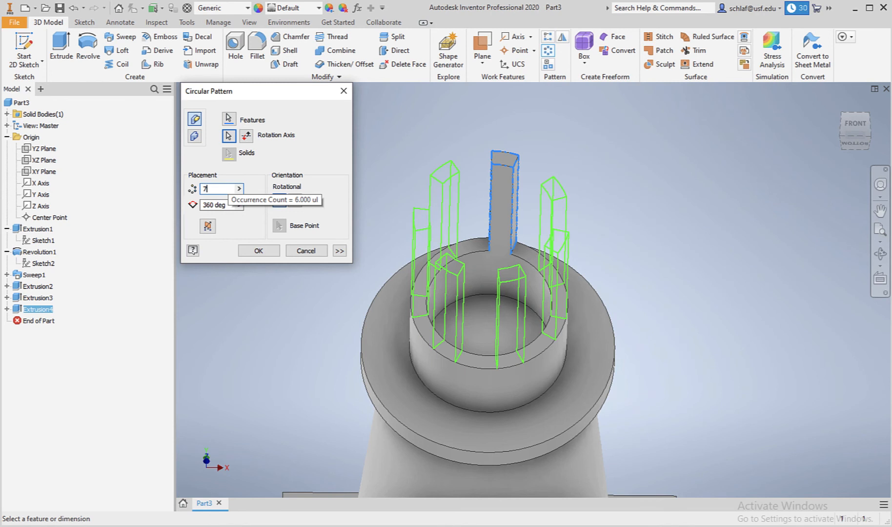
key(BackSpace)
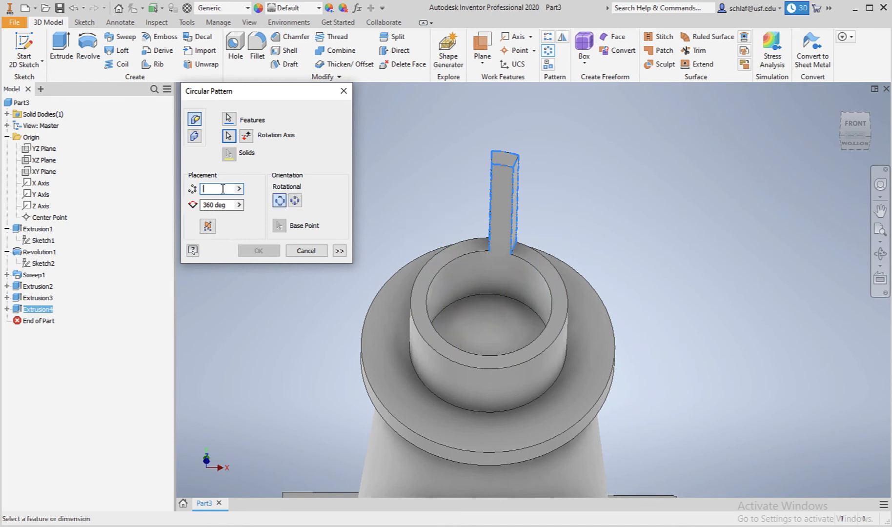
text(6)
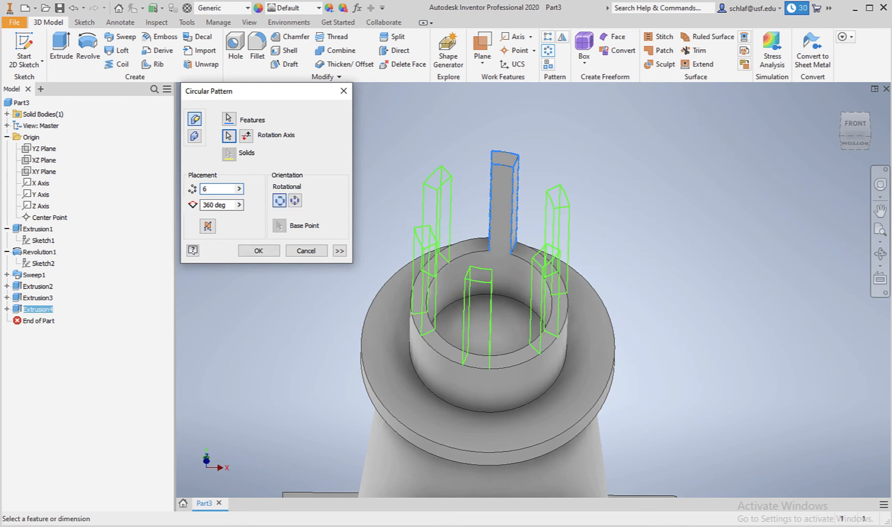
double_click(206, 205)
text(180)
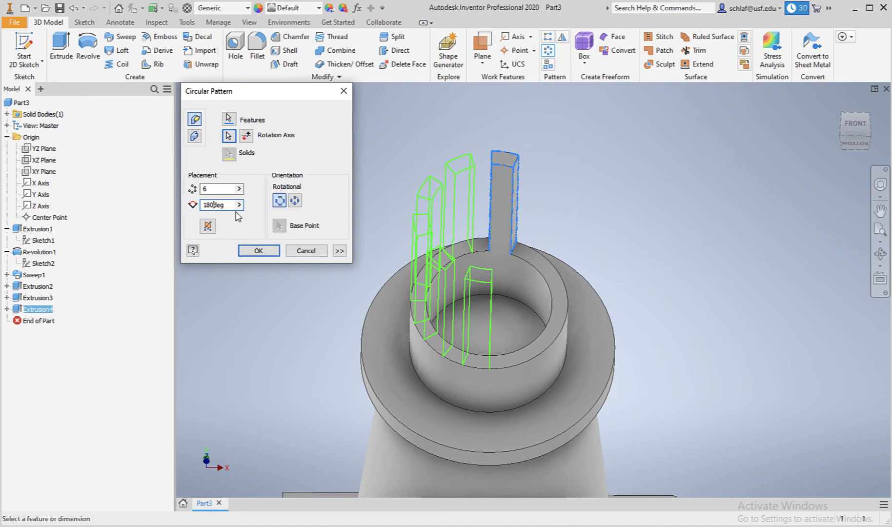
key(BackSpace)
key(BackSpace)
key(BackSpace)
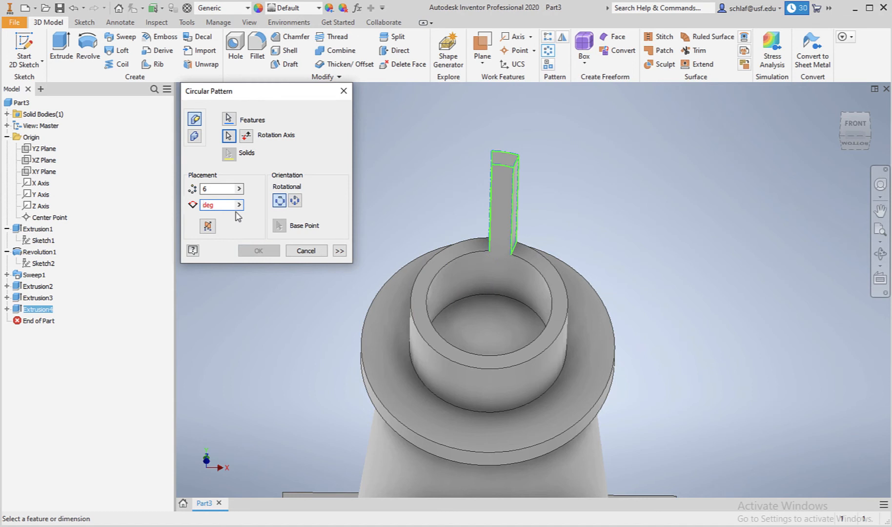
text(360)
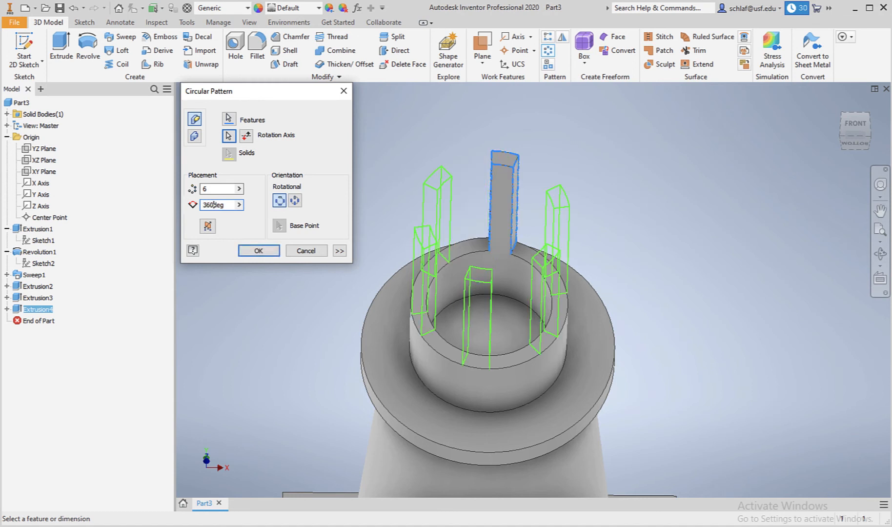
click(258, 251)
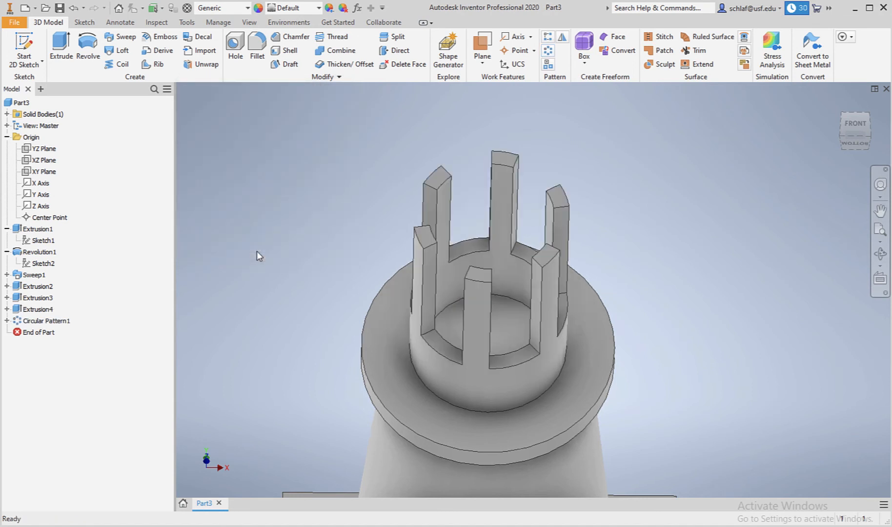
Start a new 2D sketch on the XZ plane.
scroll(515, 252, down, 3)
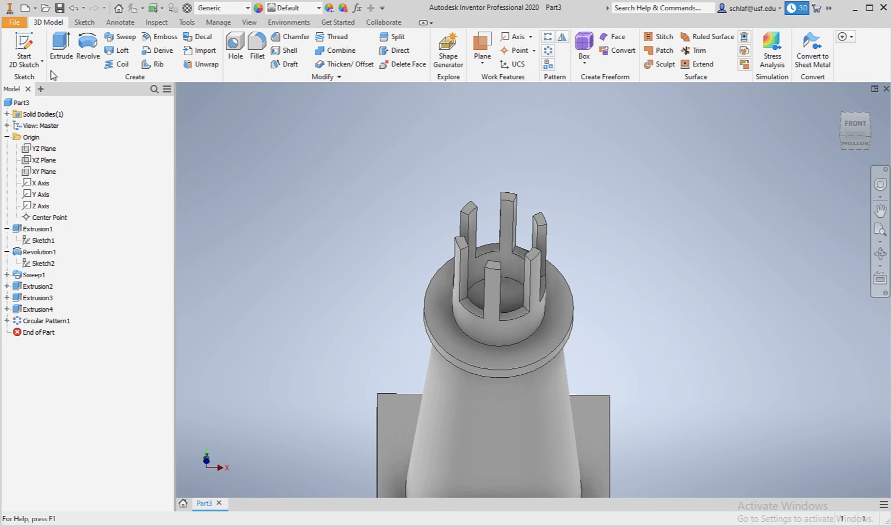
click(32, 47)
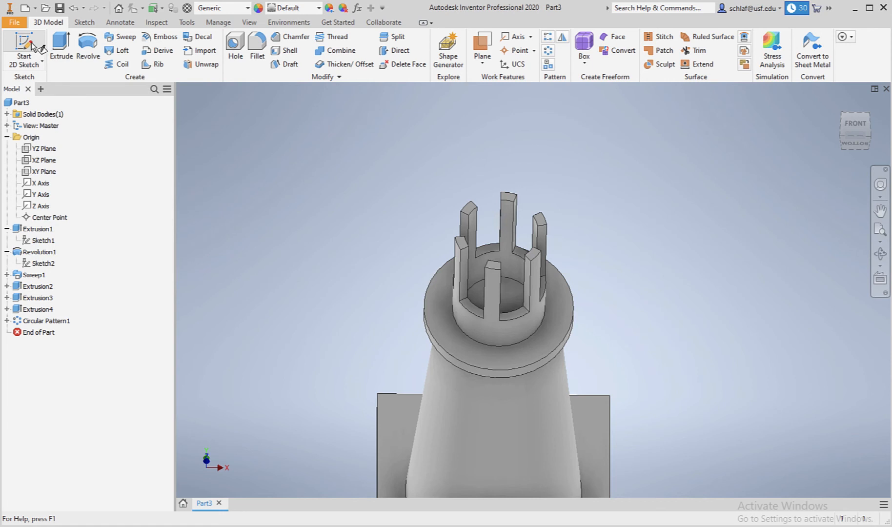
click(32, 47)
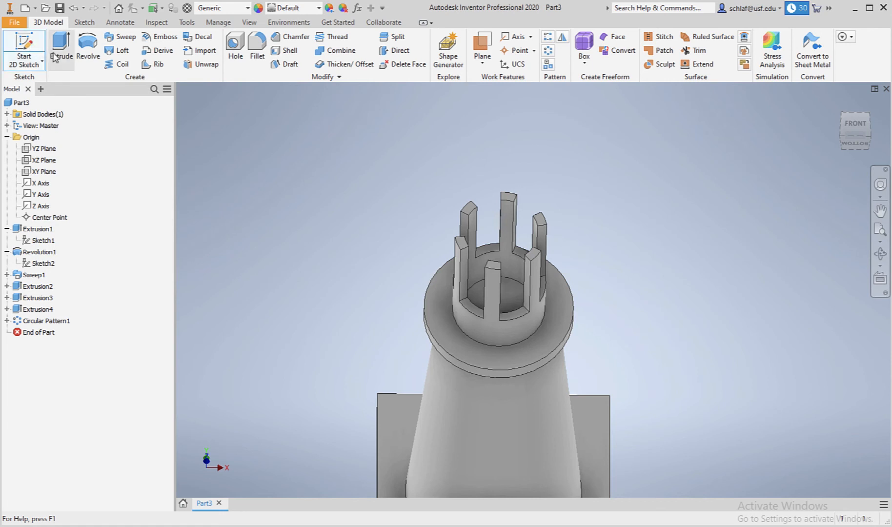
click(28, 159)
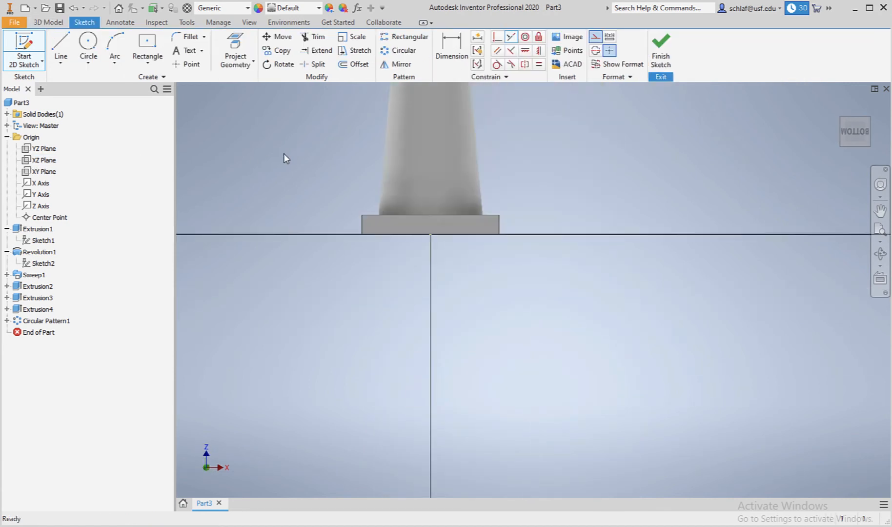
scroll(288, 100, down, 10)
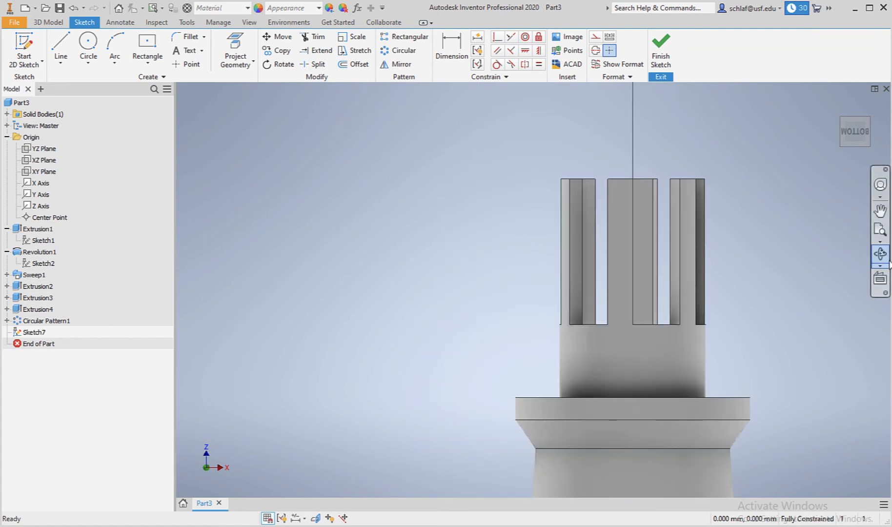
click(880, 253)
drag(634, 237, 641, 264)
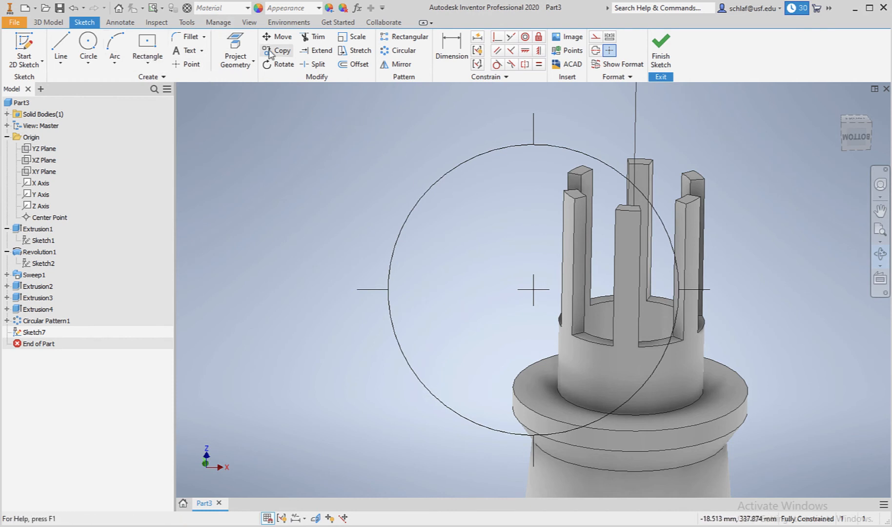
Project the top edge of the rear arc segment into the sketch and make it construction geometry.
click(236, 49)
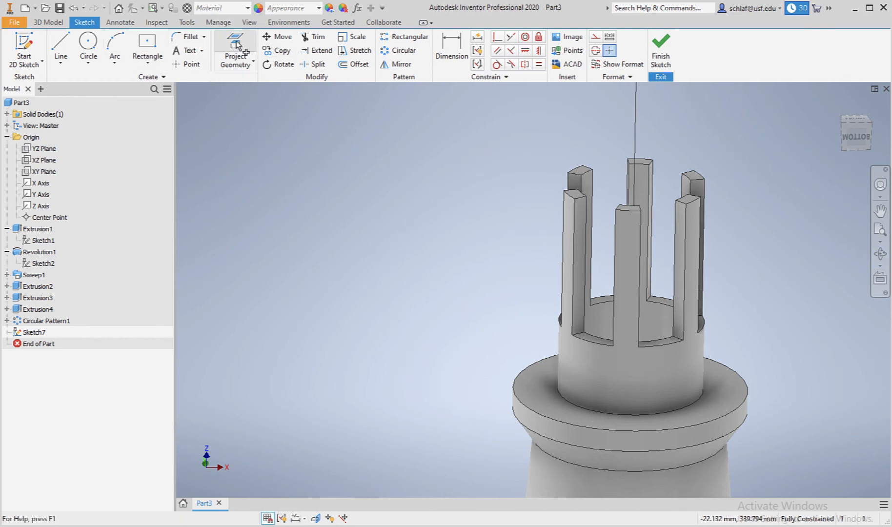
click(631, 211)
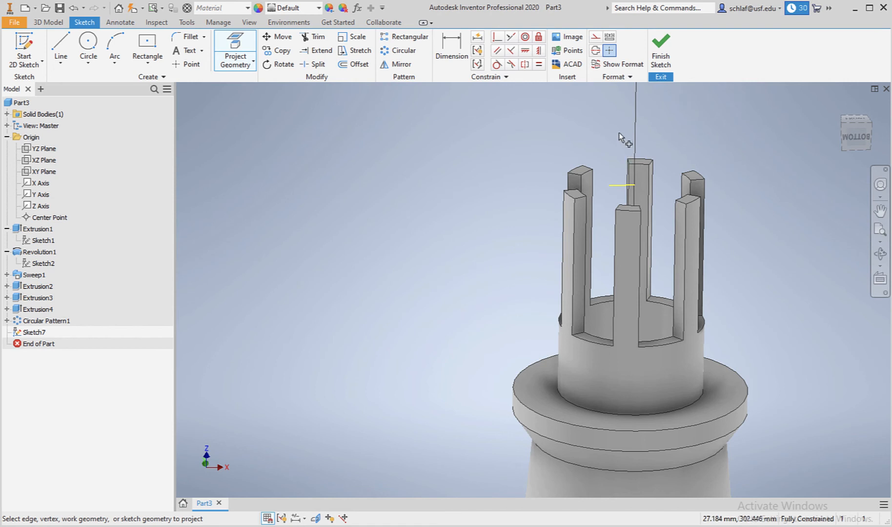
key(Escape)
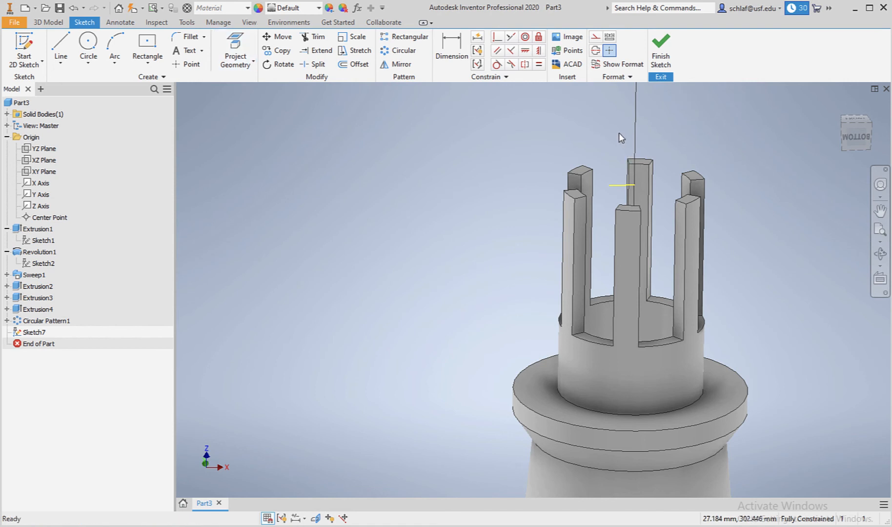
right_click(620, 189)
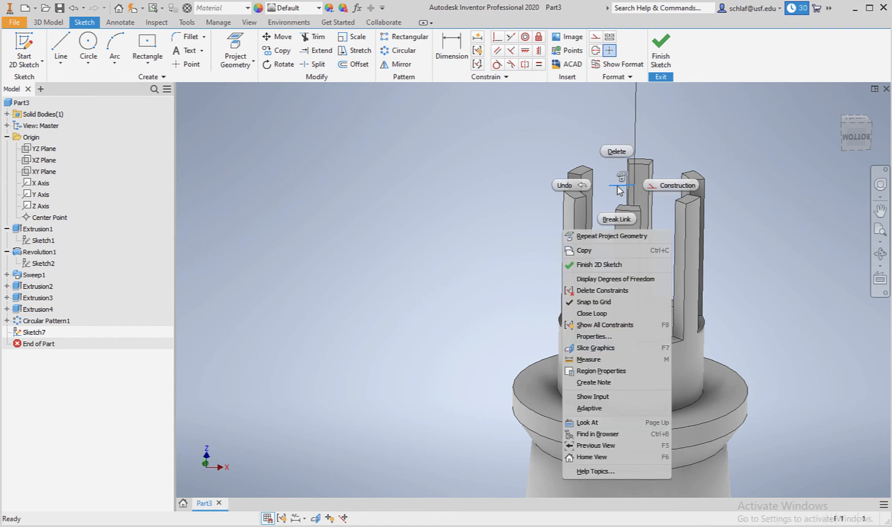
click(679, 191)
Draw a horizontal line about 21 mm long from the projected edge's end outward.
scroll(630, 186, up, 3)
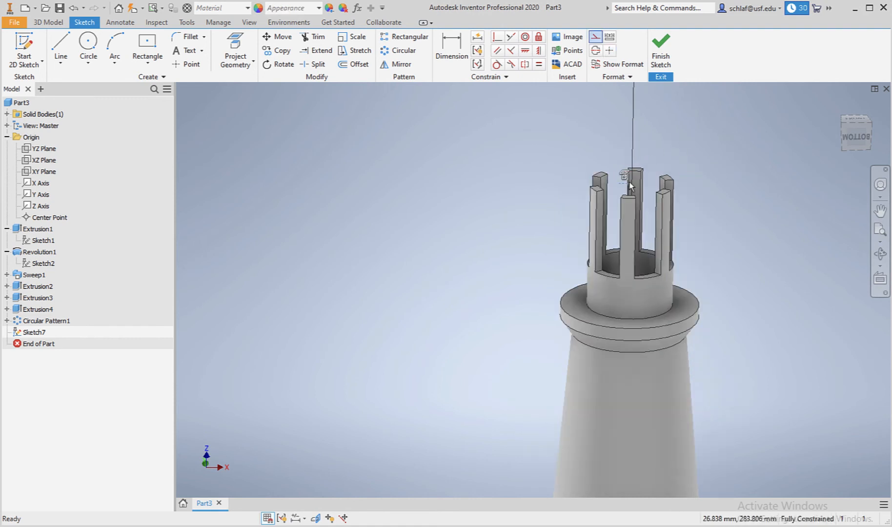
scroll(630, 186, down, 4)
scroll(630, 182, down, 5)
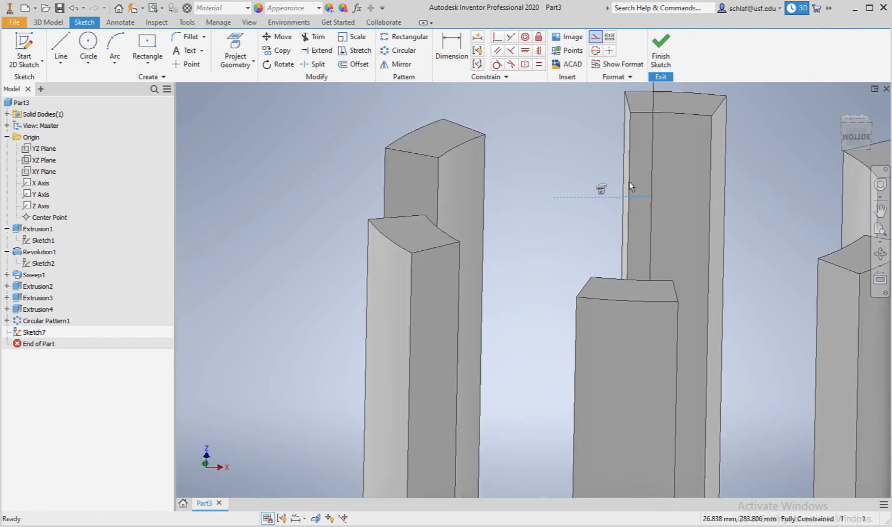
scroll(630, 186, up, 5)
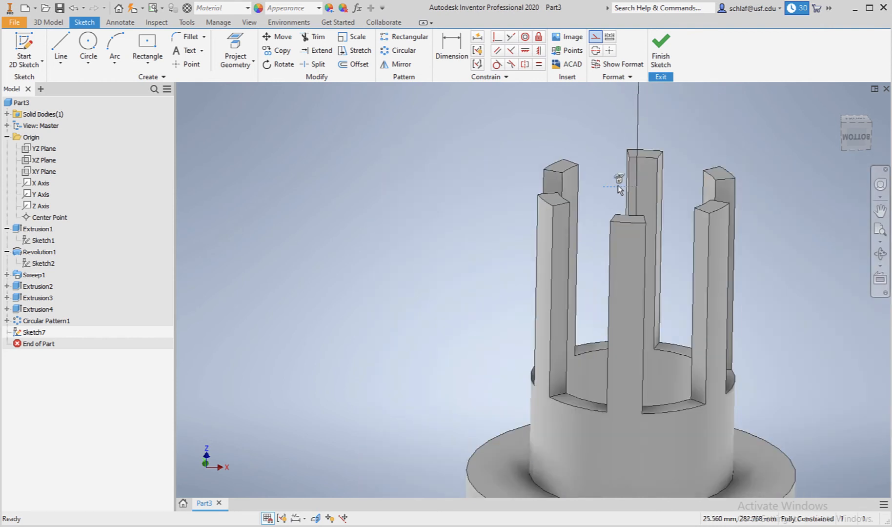
click(61, 51)
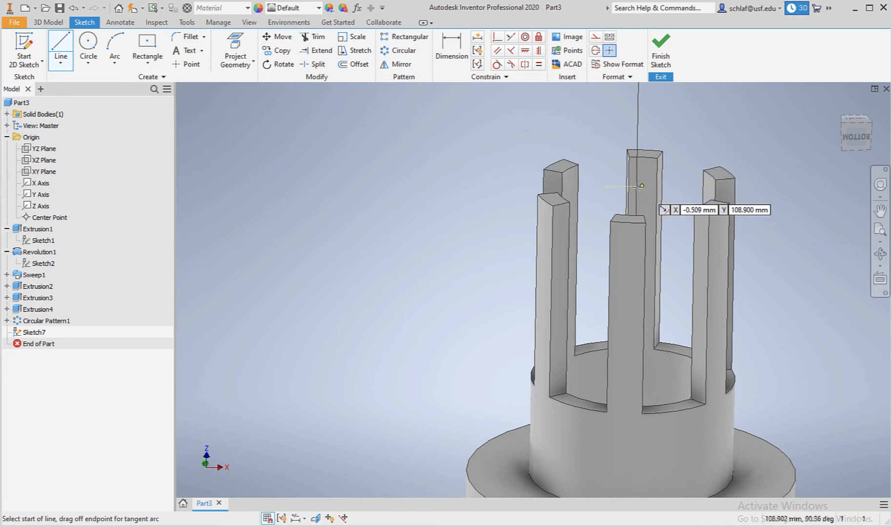
click(638, 186)
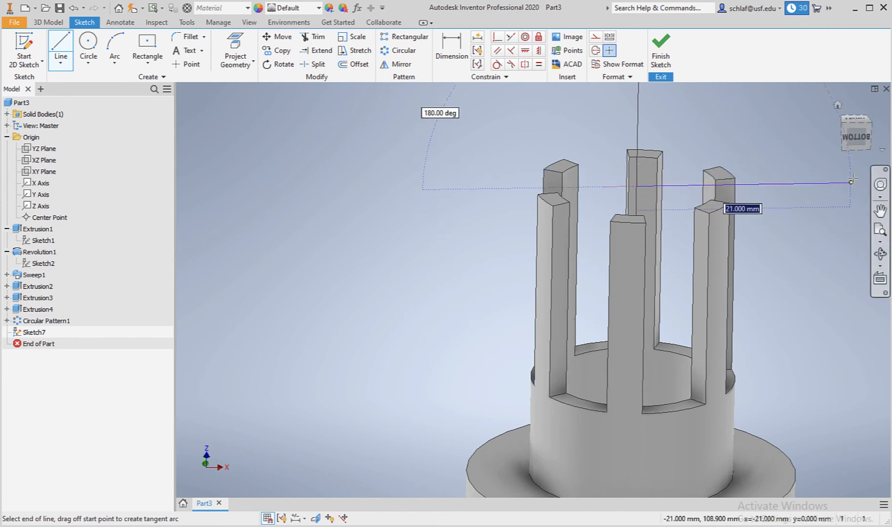
click(840, 183)
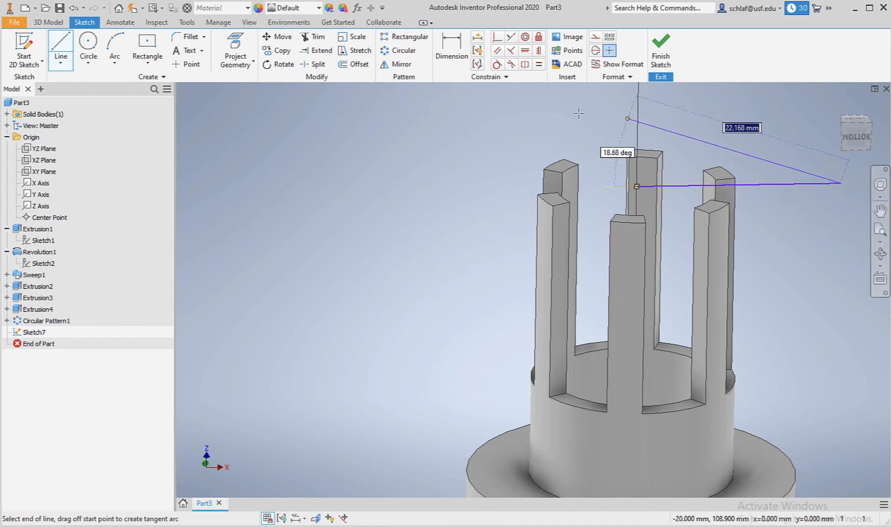
key(Escape)
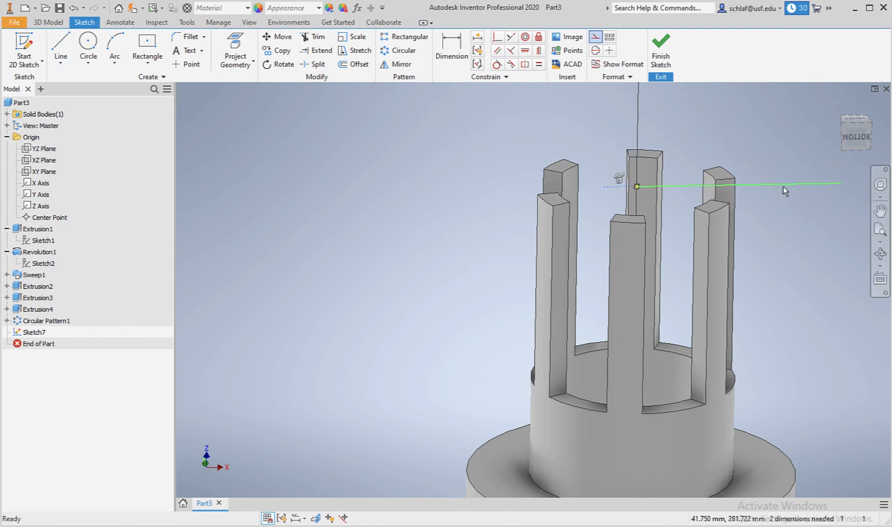
Convert the new horizontal line to construction geometry.
right_click(782, 185)
click(826, 186)
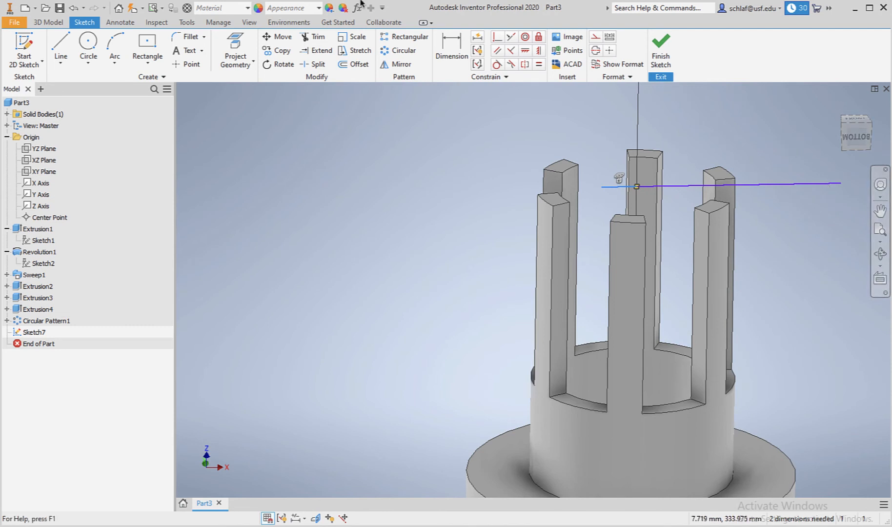
click(72, 8)
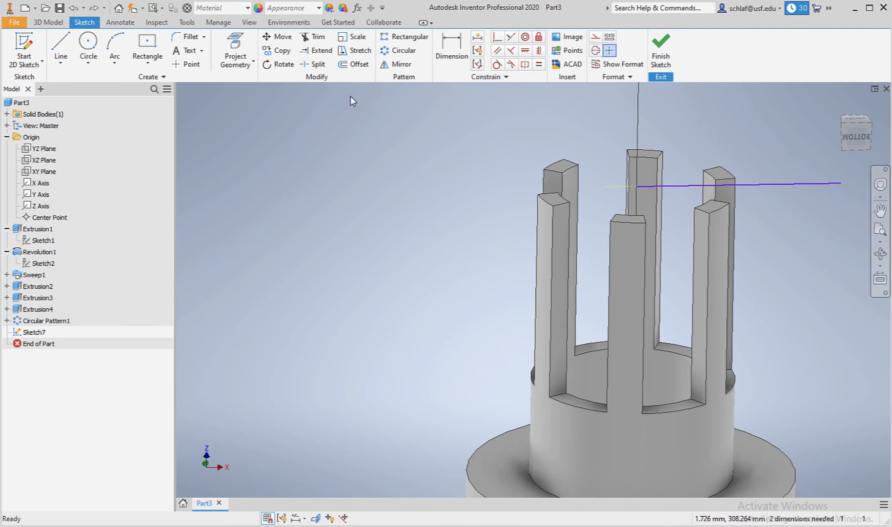
right_click(772, 185)
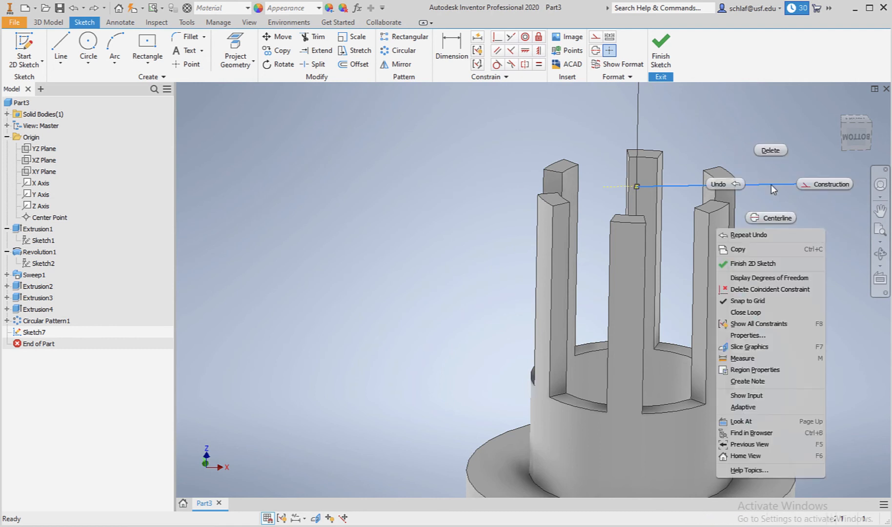
click(819, 186)
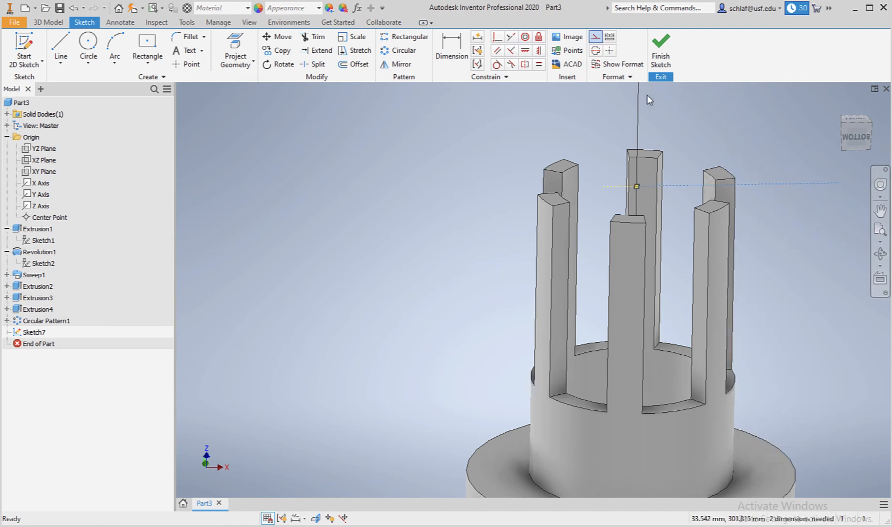
Constrain the horizontal construction line collinear with the projected edge.
click(511, 37)
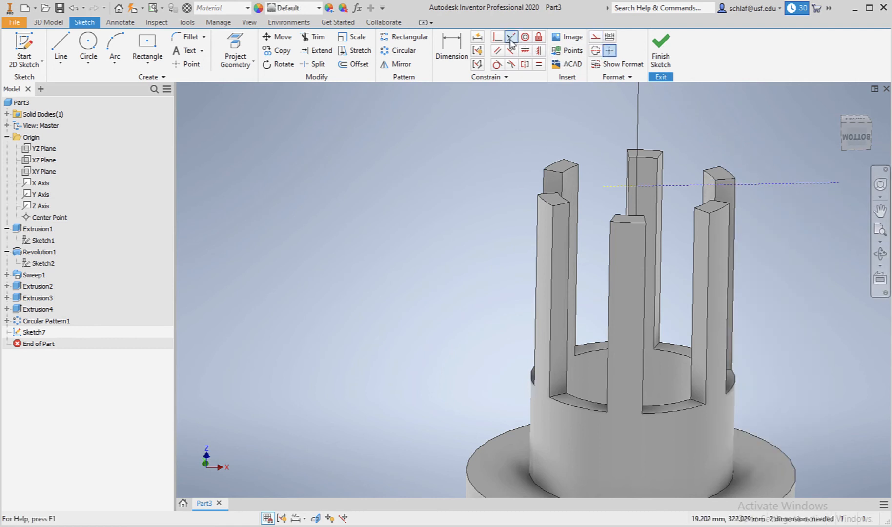
click(683, 187)
click(633, 190)
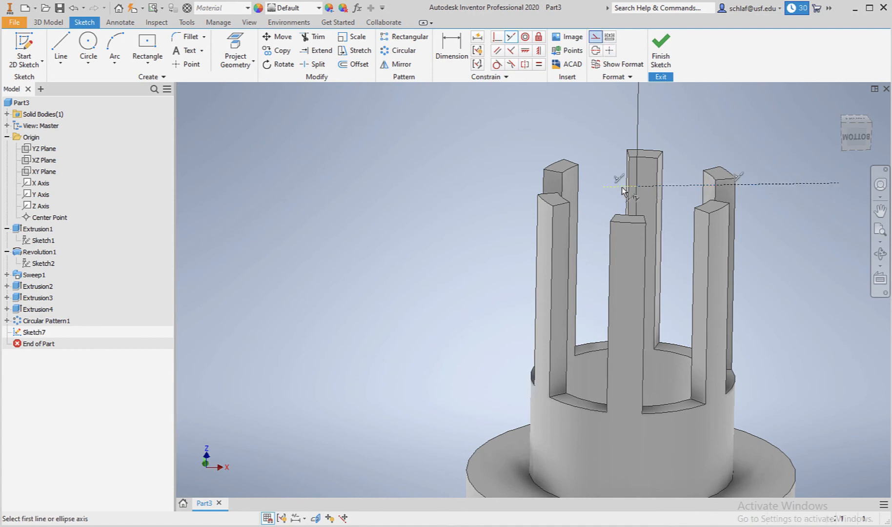
key(Escape)
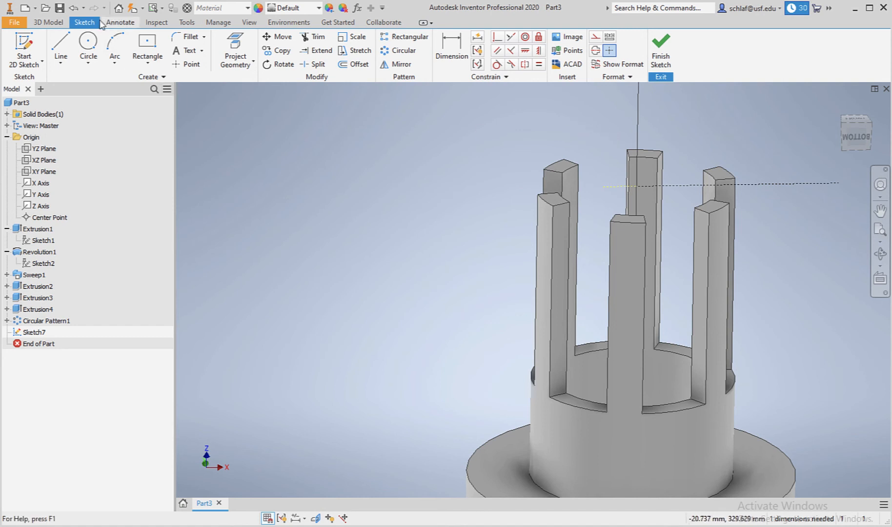
Undo the collinear constraint, the horizontal construction line and the projected edge.
click(72, 10)
click(72, 10)
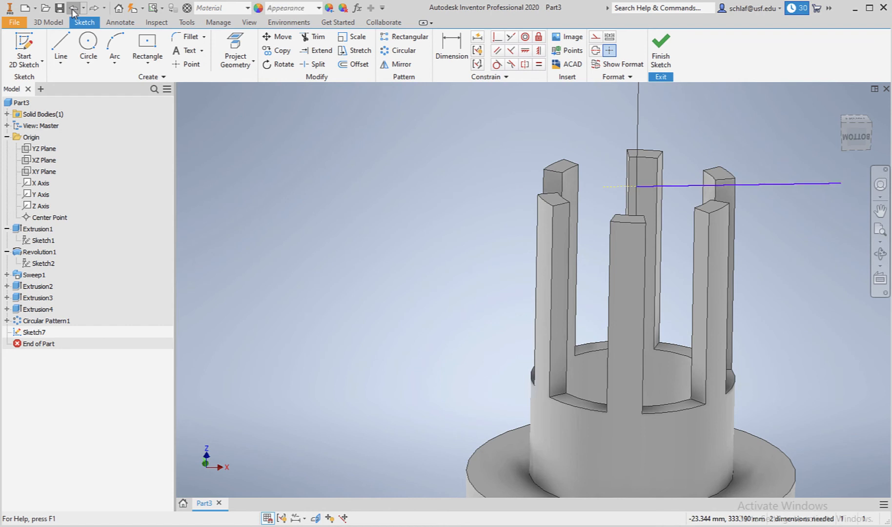
click(71, 9)
click(72, 9)
click(71, 10)
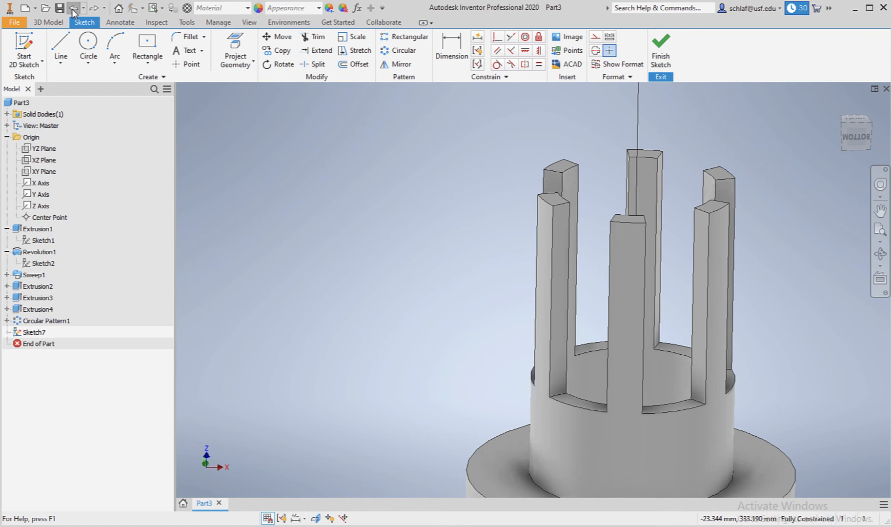
Project the rear arc segment's top edge and draw a closed triangle from its end up to near the central axis.
click(244, 46)
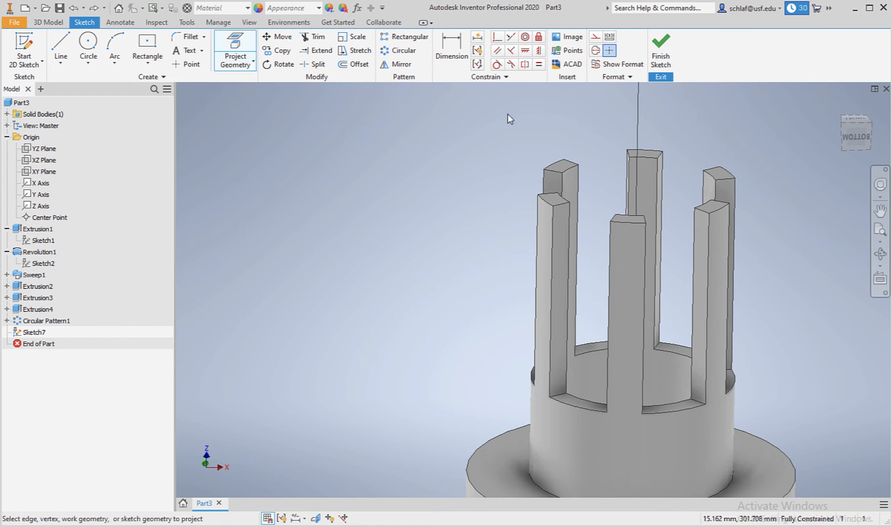
click(726, 185)
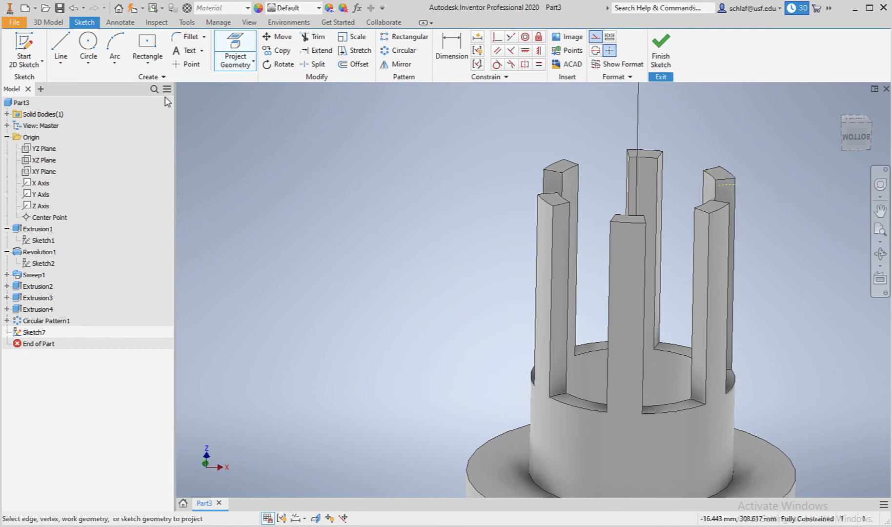
click(61, 49)
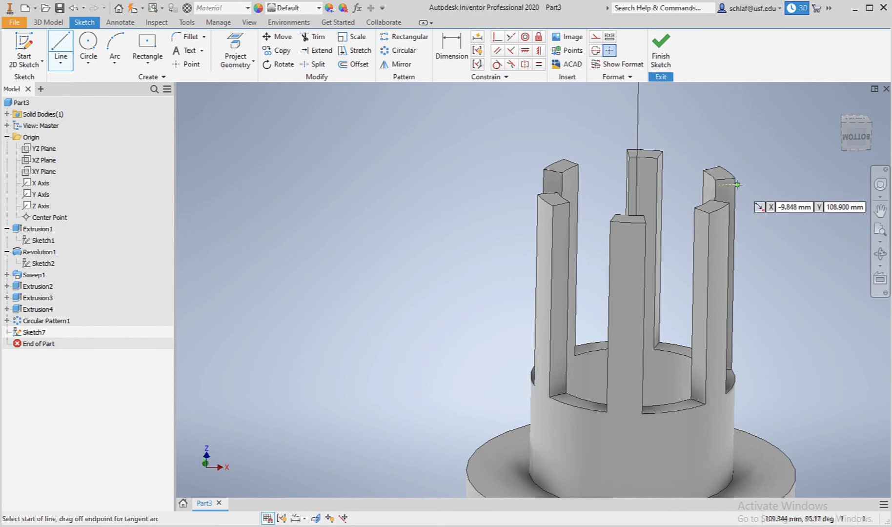
click(738, 184)
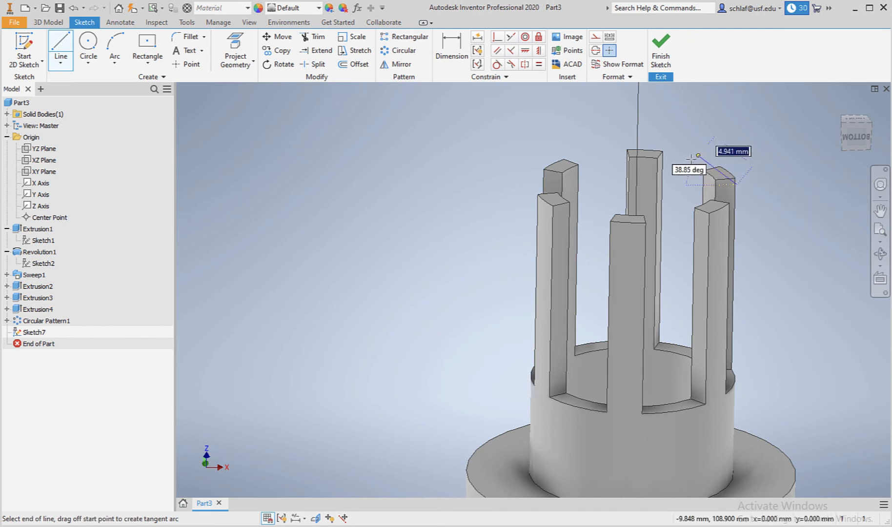
click(659, 119)
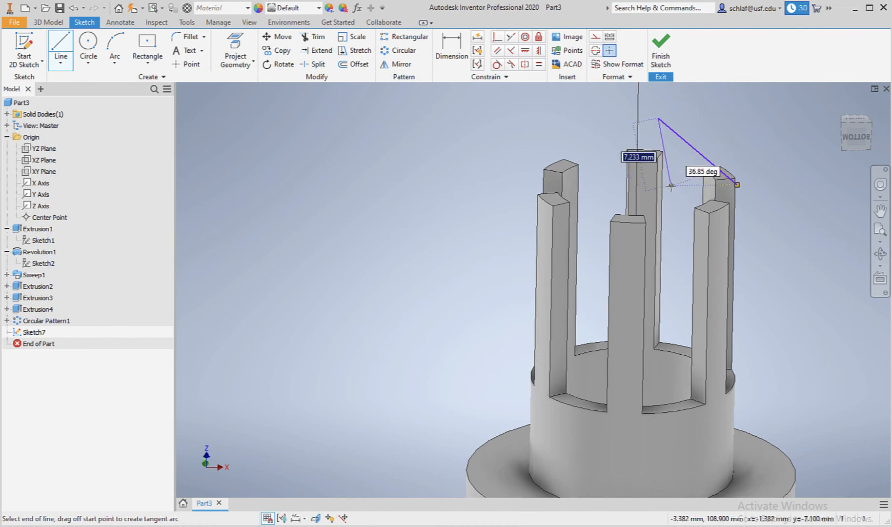
click(671, 185)
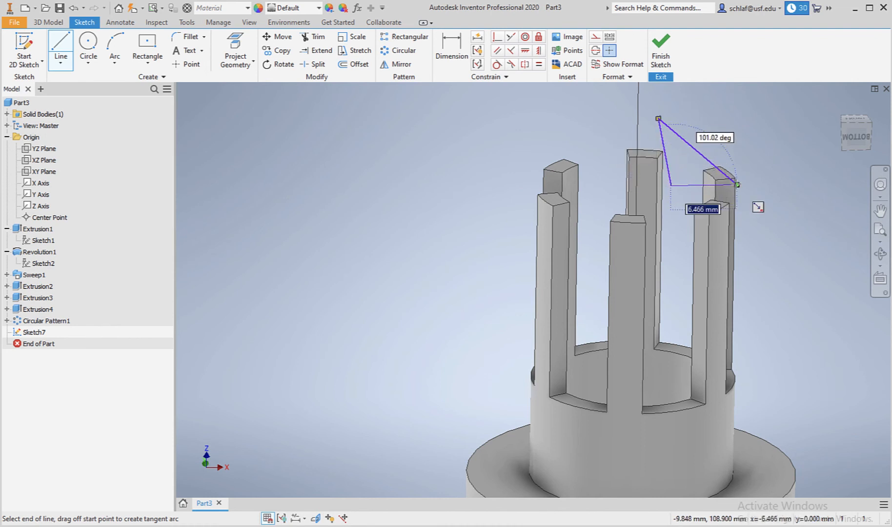
click(737, 184)
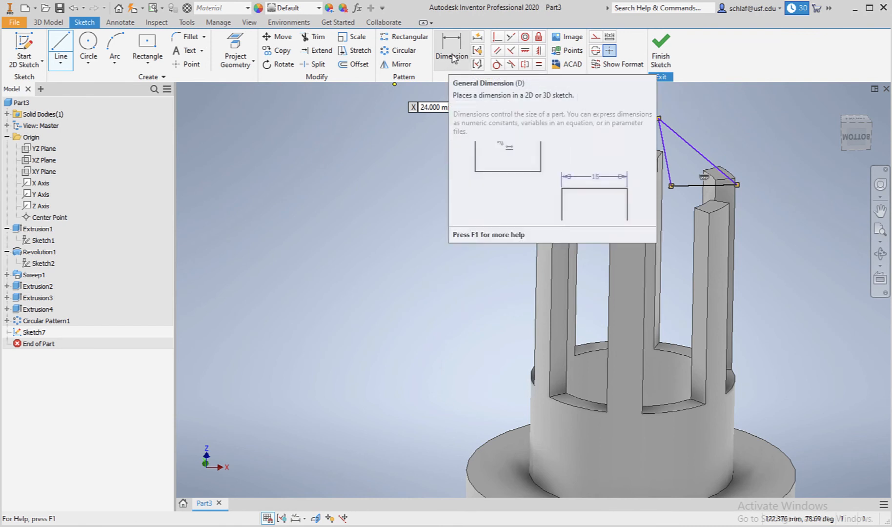
Constrain the triangle's short inner side collinear with the Z Axis.
click(511, 38)
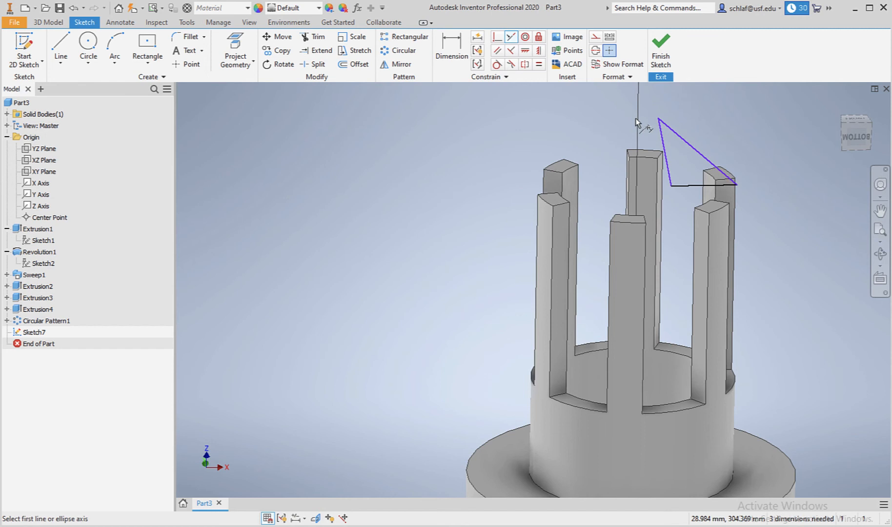
click(663, 138)
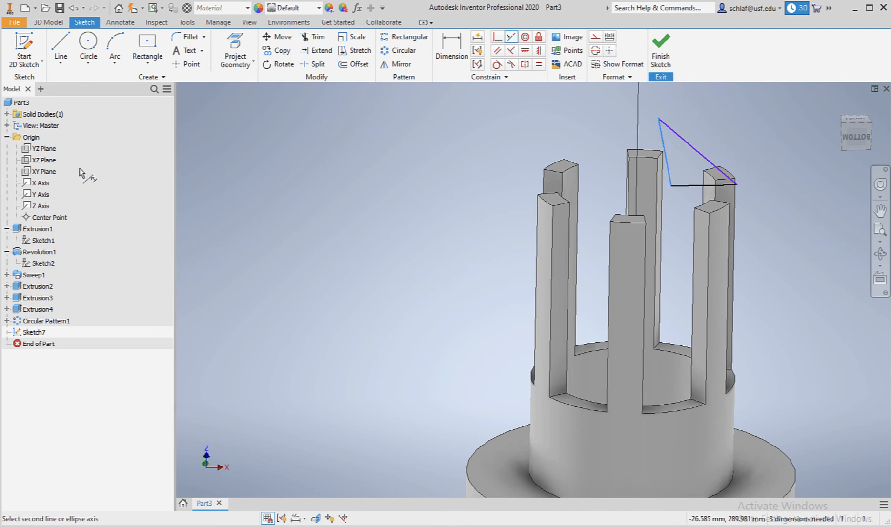
click(28, 209)
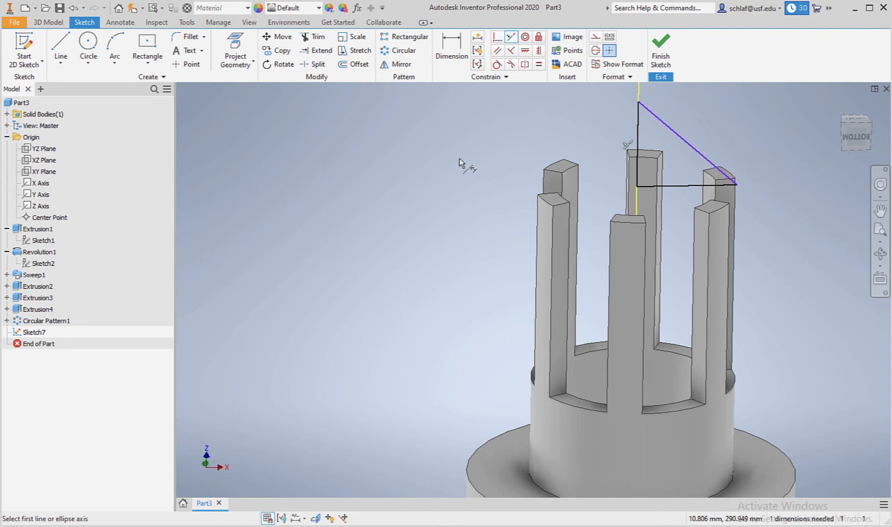
Dimension the triangle's vertical side at 6.9 mm.
click(451, 49)
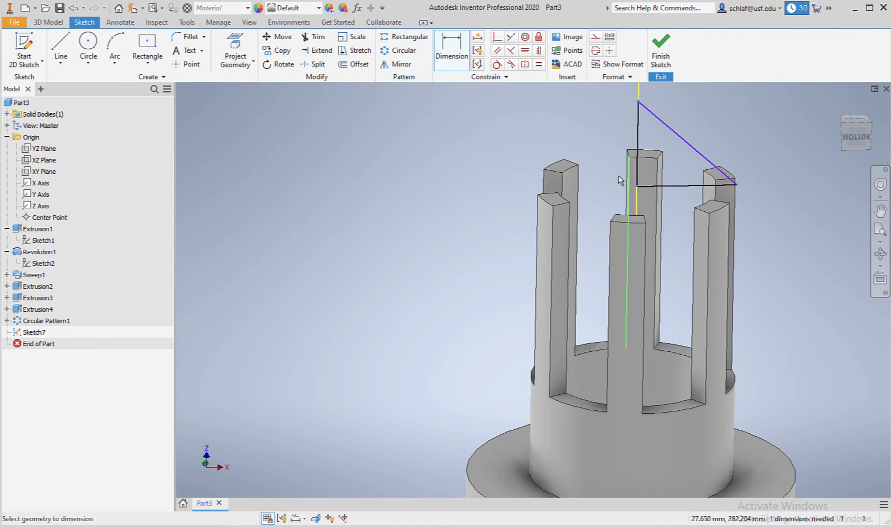
click(637, 169)
click(605, 152)
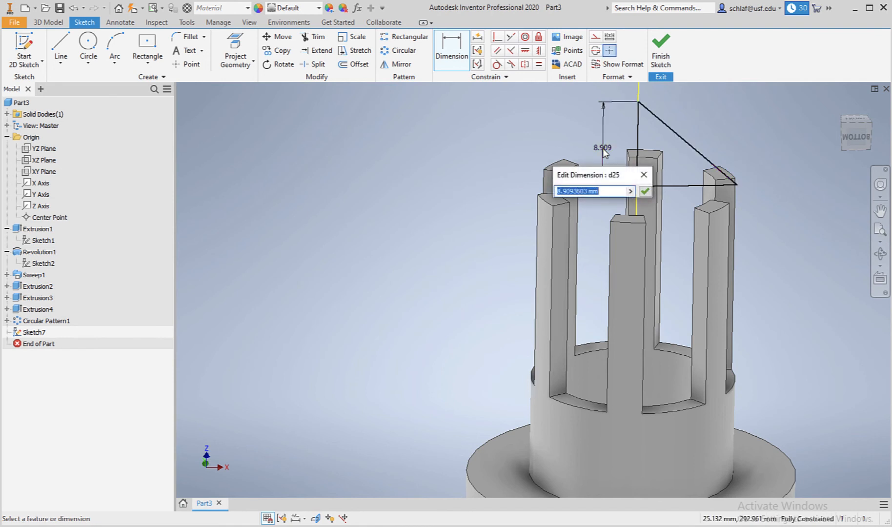
text(6.9)
key(Return)
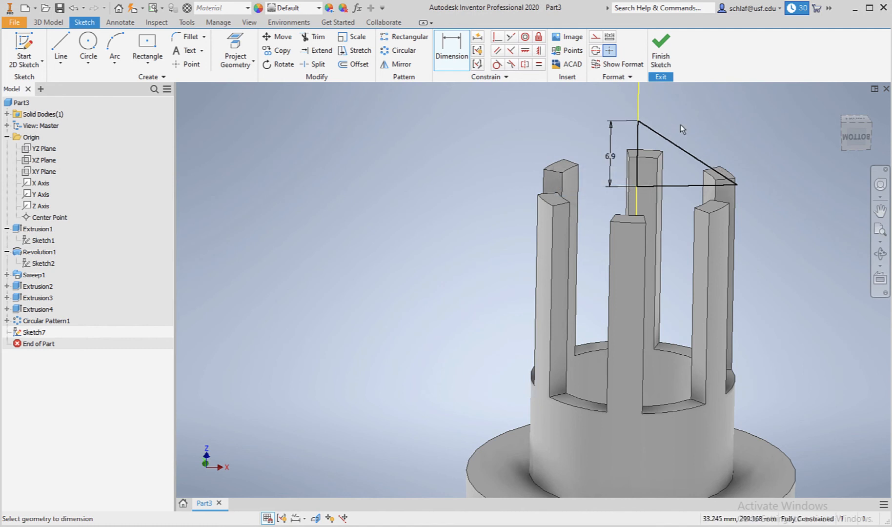
Finish the sketch and revolve the triangular profile a full 360 deg about the Z Axis.
click(661, 48)
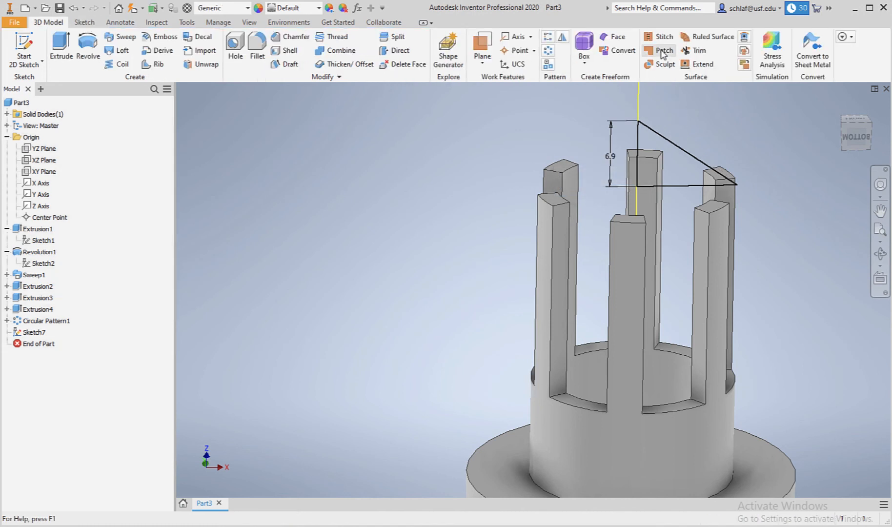
scroll(556, 133, down, 3)
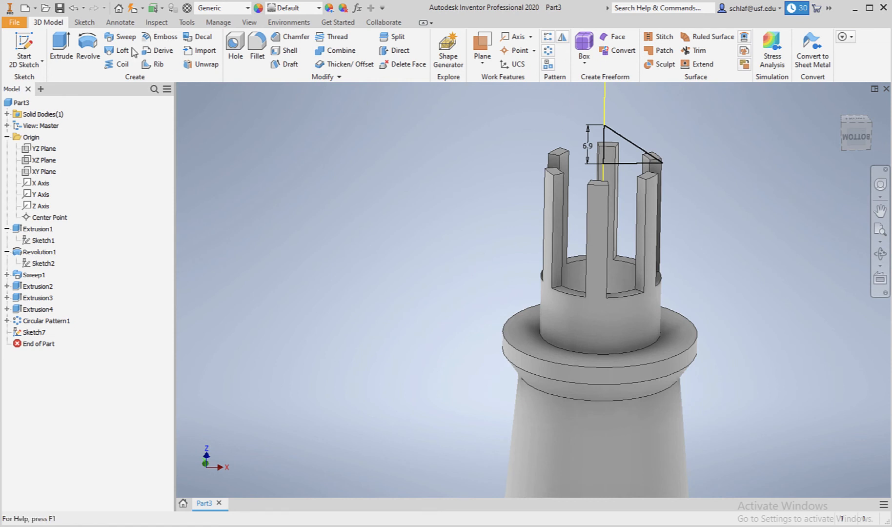
click(88, 45)
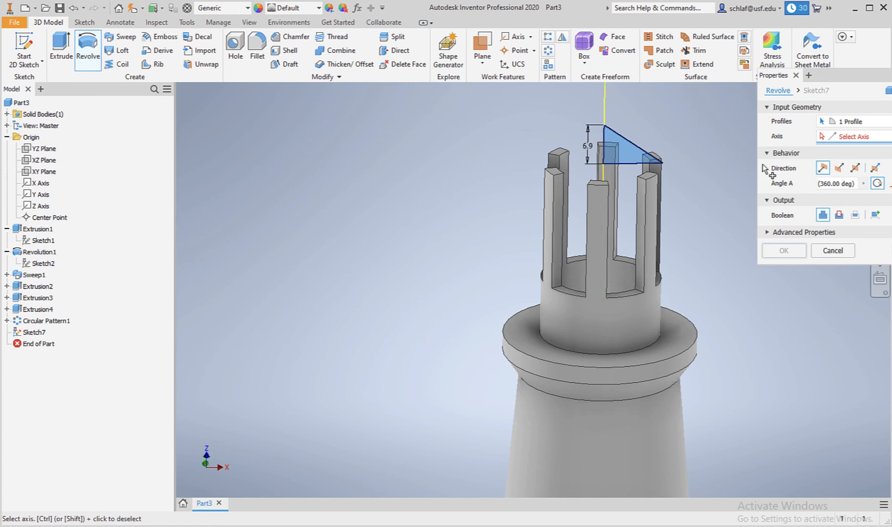
click(39, 206)
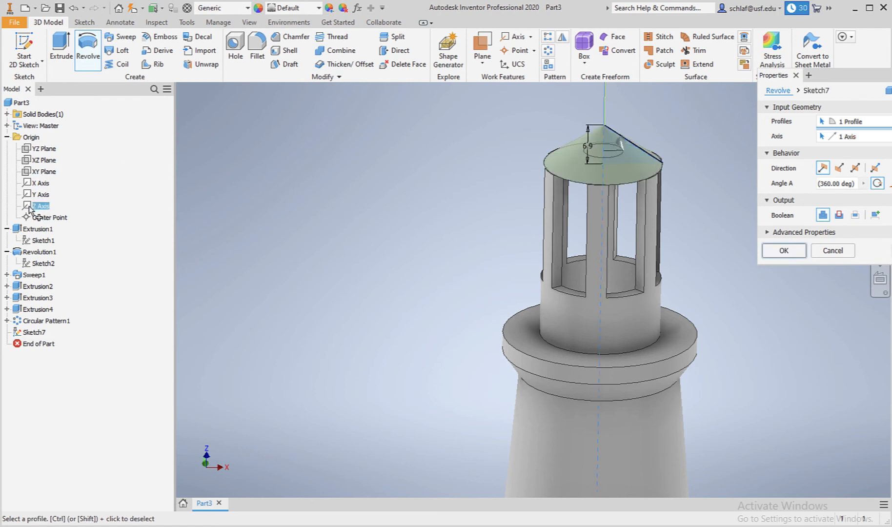
click(785, 251)
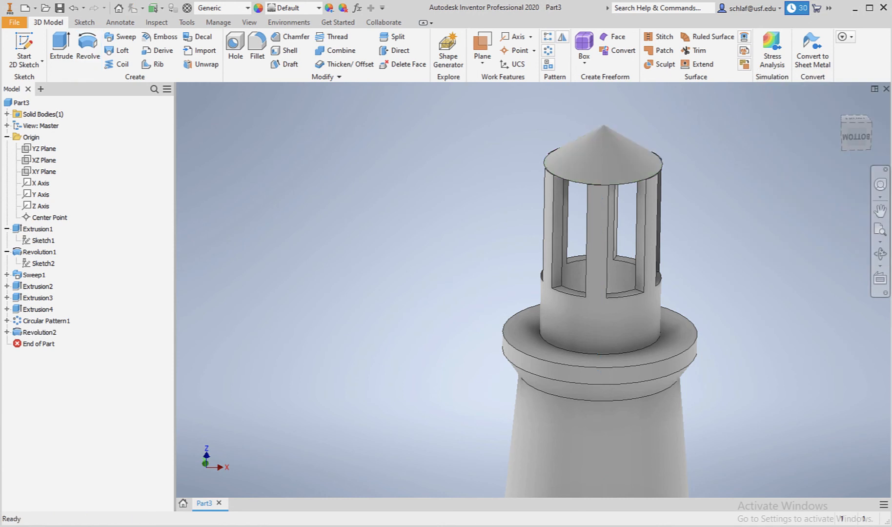
Reopen the revolution's sketch for editing and turn on Slice Graphics.
click(880, 253)
drag(656, 261, 625, 303)
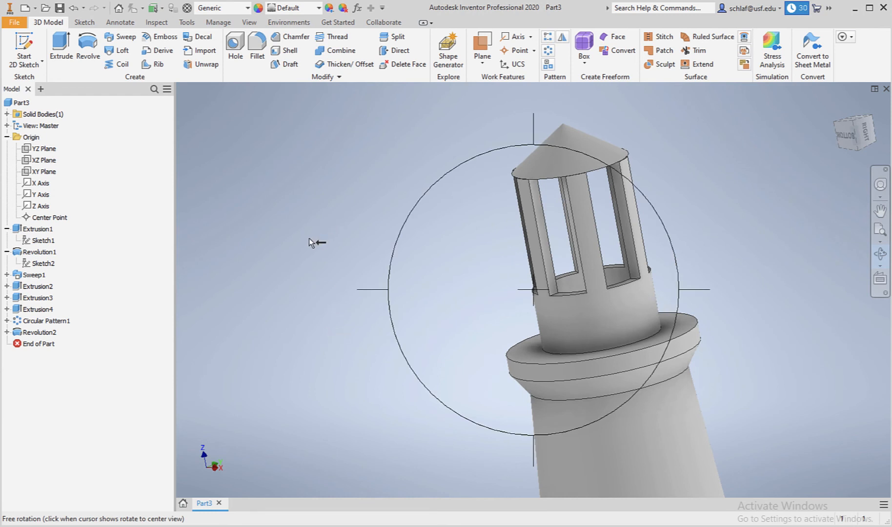
key(Escape)
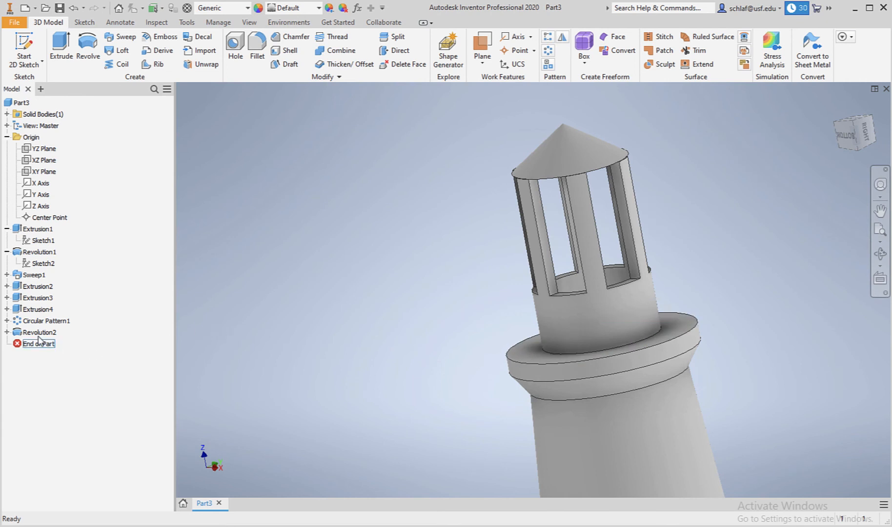
click(7, 333)
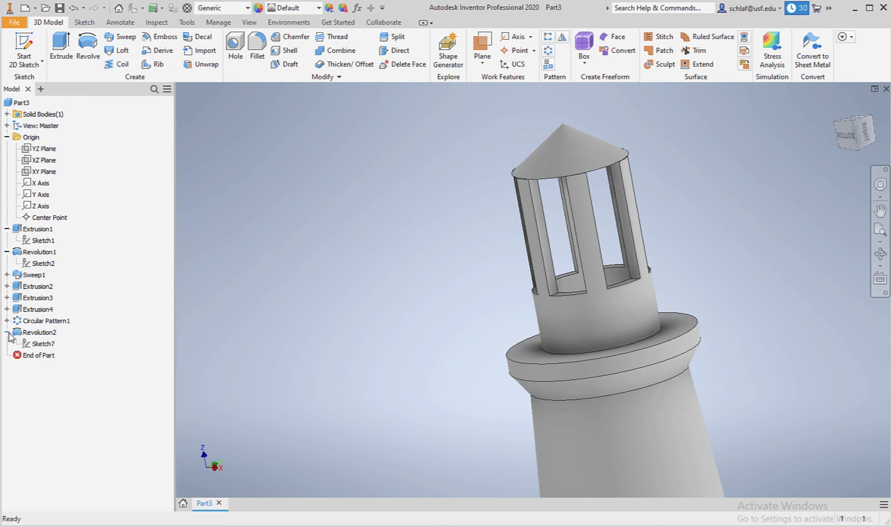
double_click(39, 345)
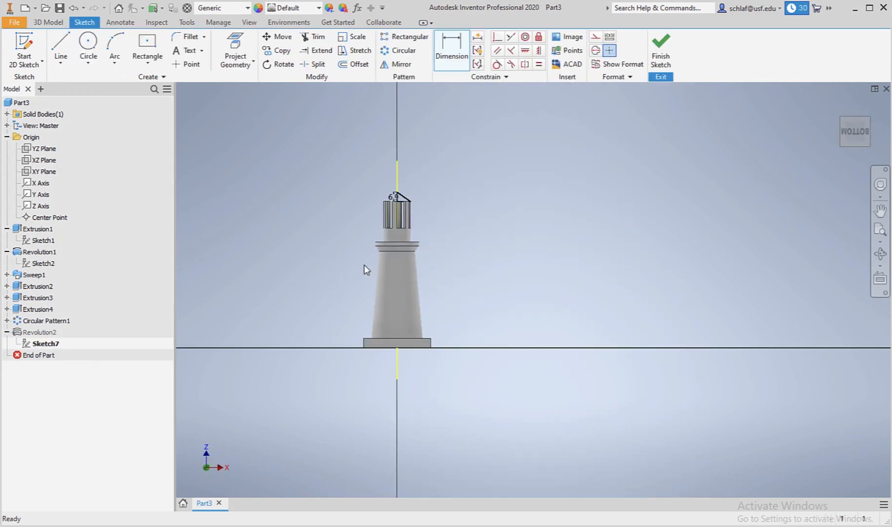
scroll(341, 183, up, 5)
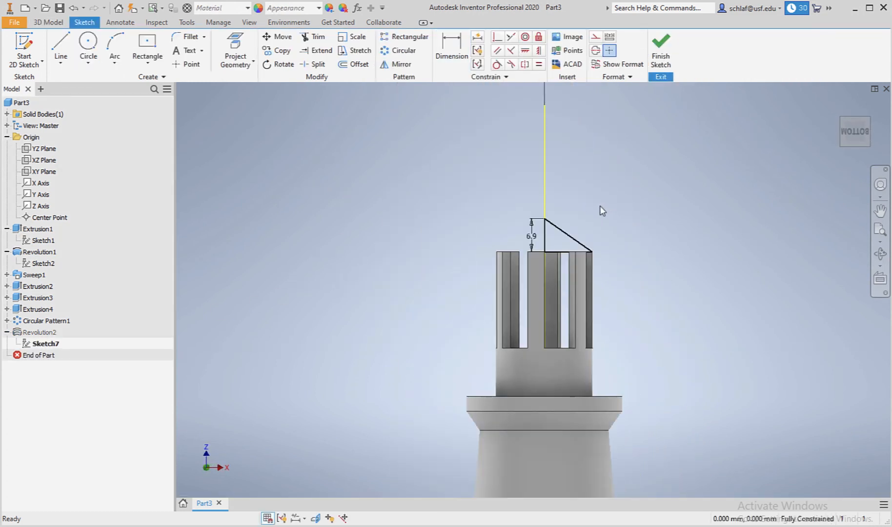
scroll(562, 206, up, 5)
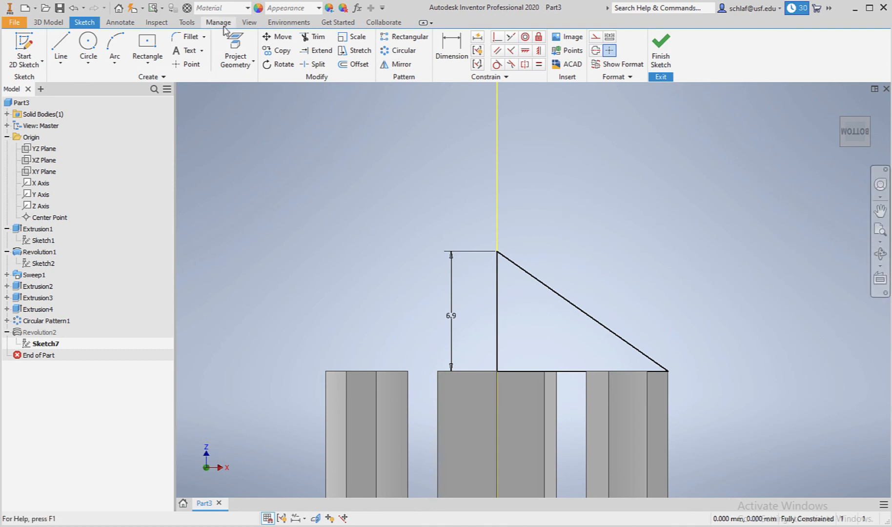
click(249, 22)
click(139, 36)
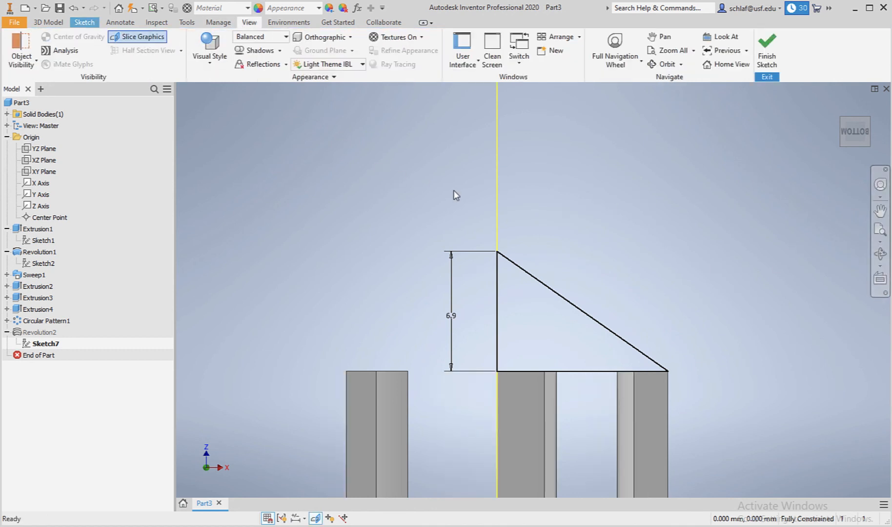
Delete the slanted side and redraw it as two lines from the apex through a bend point to the outer corner.
right_click(574, 310)
click(571, 272)
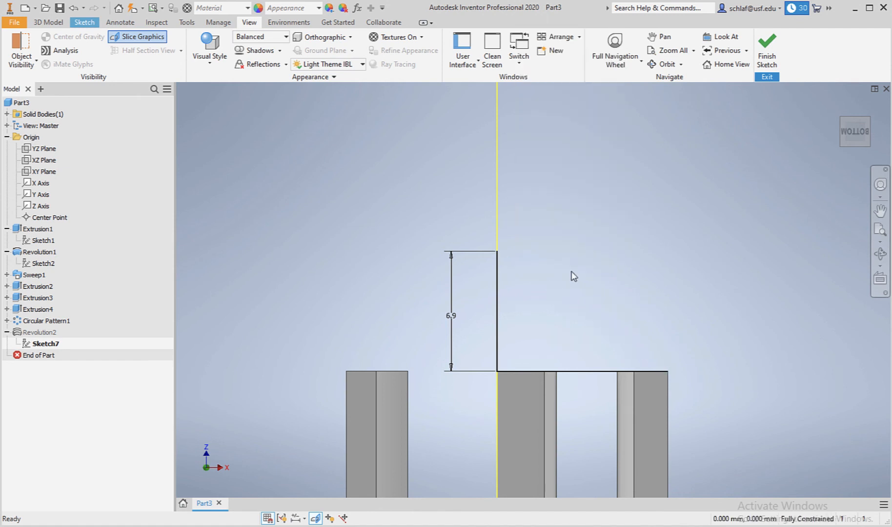
click(84, 22)
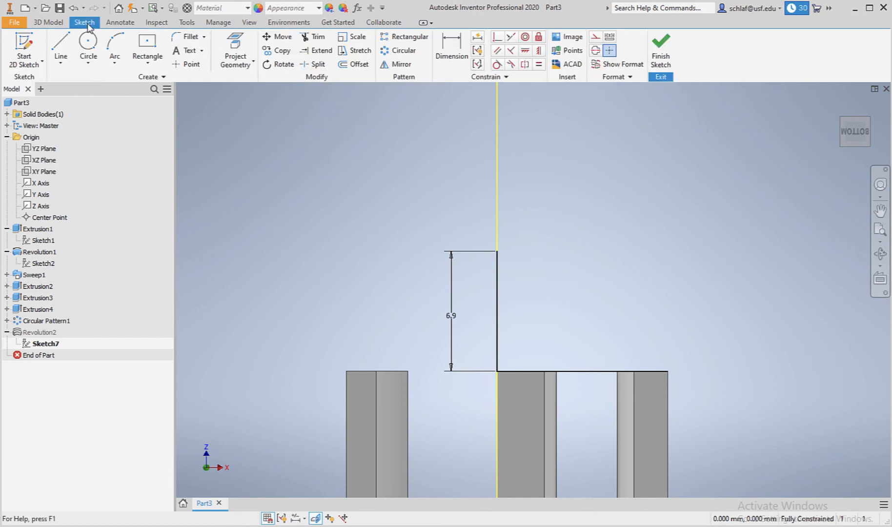
click(59, 45)
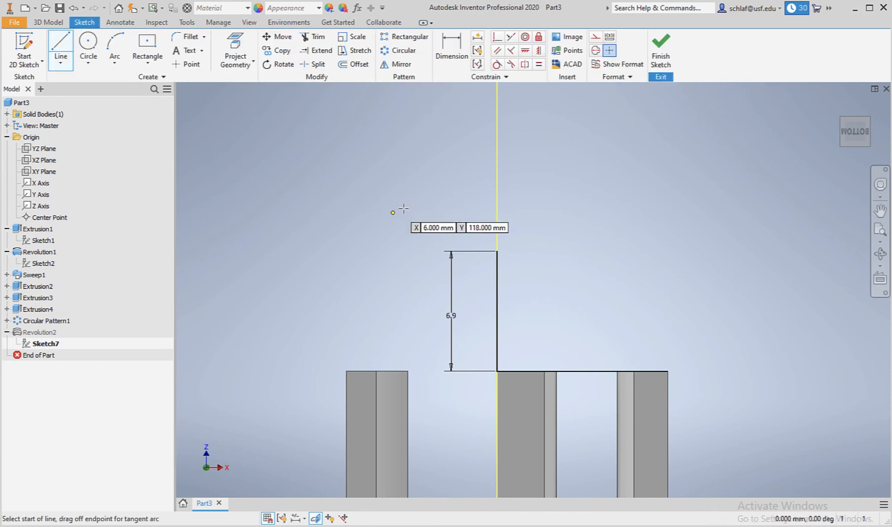
click(497, 251)
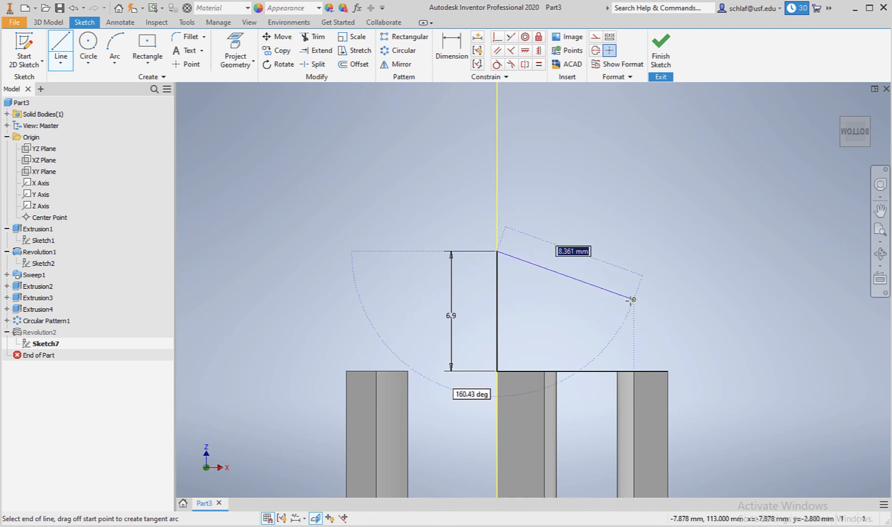
click(634, 334)
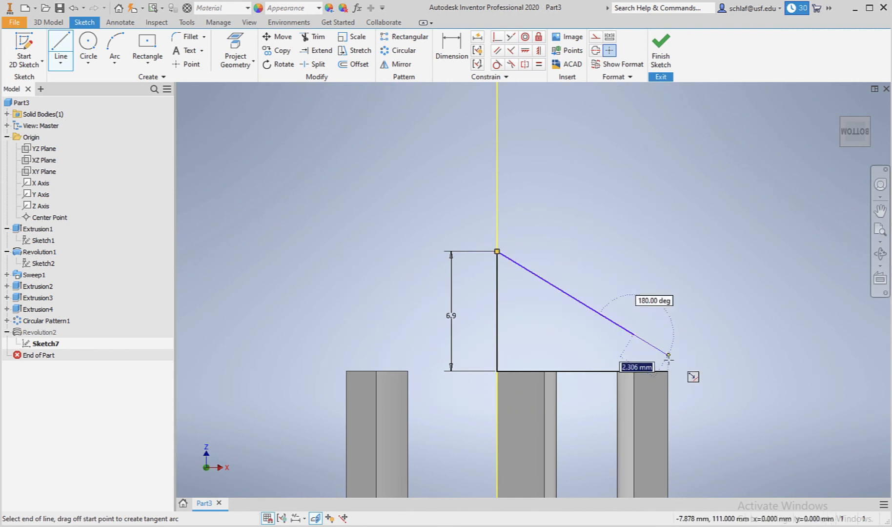
click(669, 371)
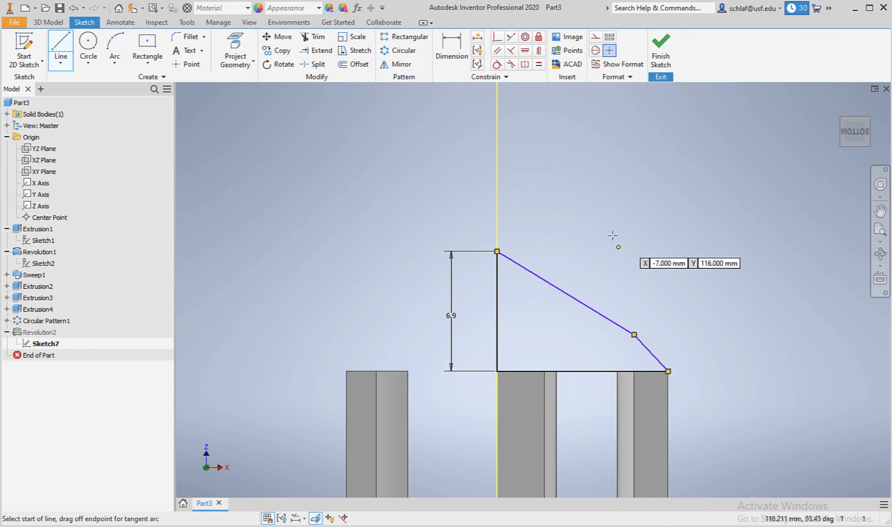
Constrain the short lower line parallel to the profile's vertical side.
click(498, 51)
click(655, 355)
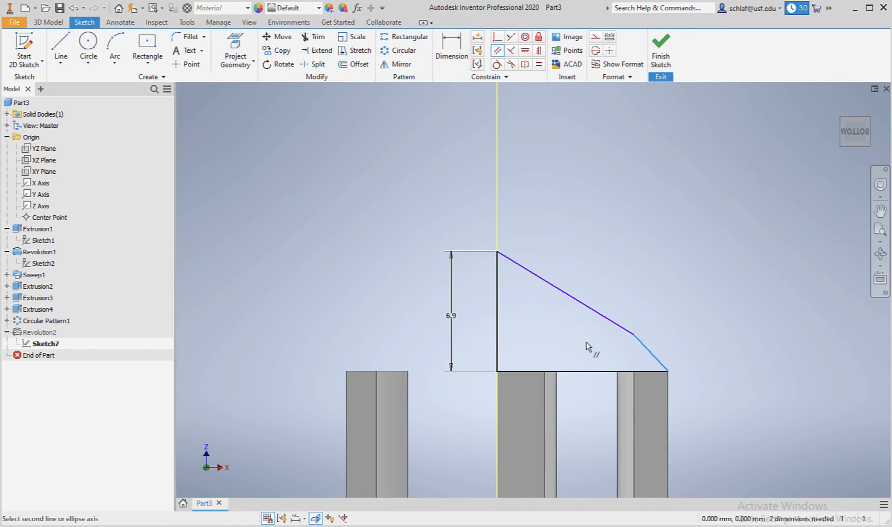
click(497, 330)
click(451, 48)
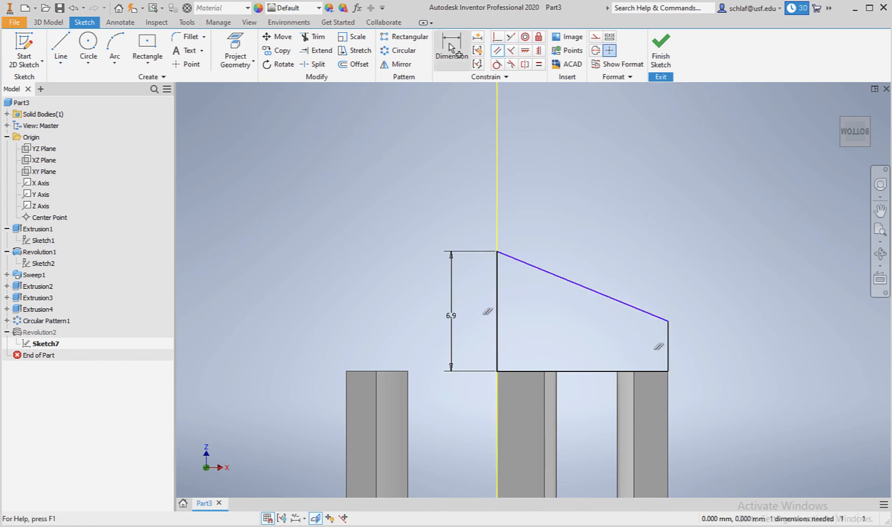
Dimension the profile's short vertical outer side at 3 mm.
click(668, 326)
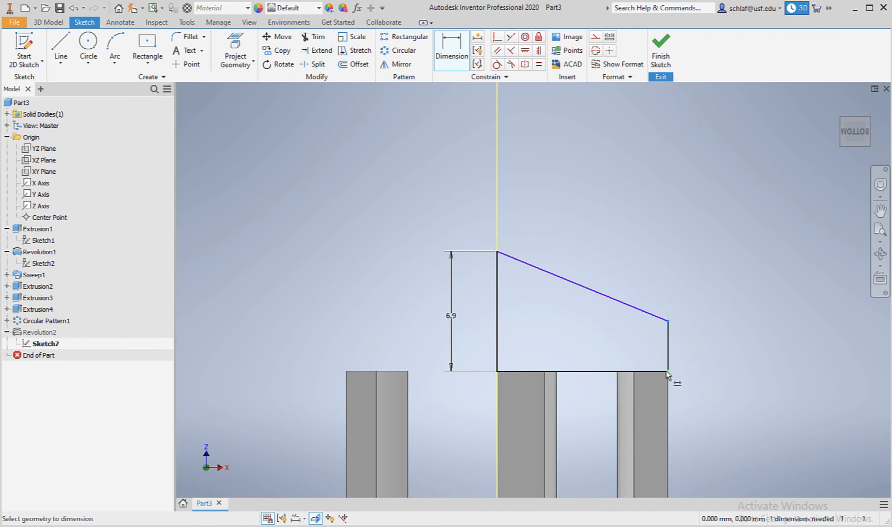
click(693, 354)
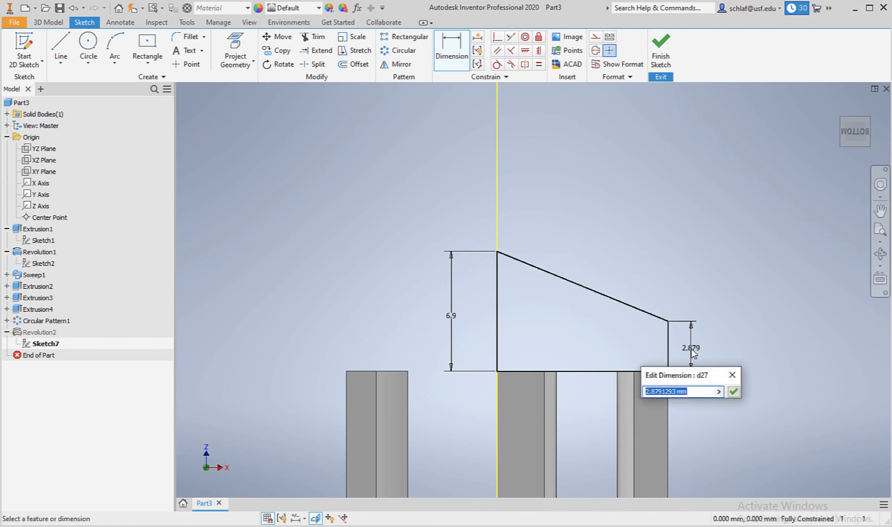
text(3)
key(Return)
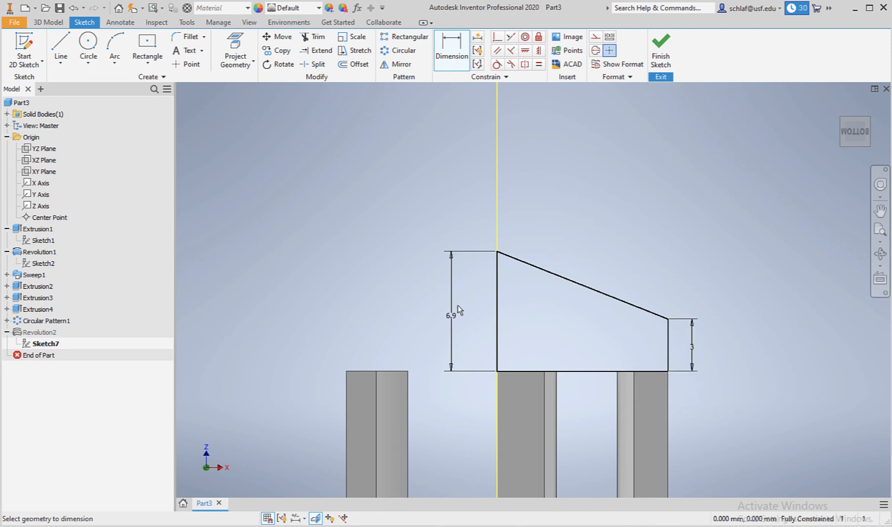
Make the tall left height dimension equal 6.9 mm plus the outer side's dimension d27.
double_click(452, 318)
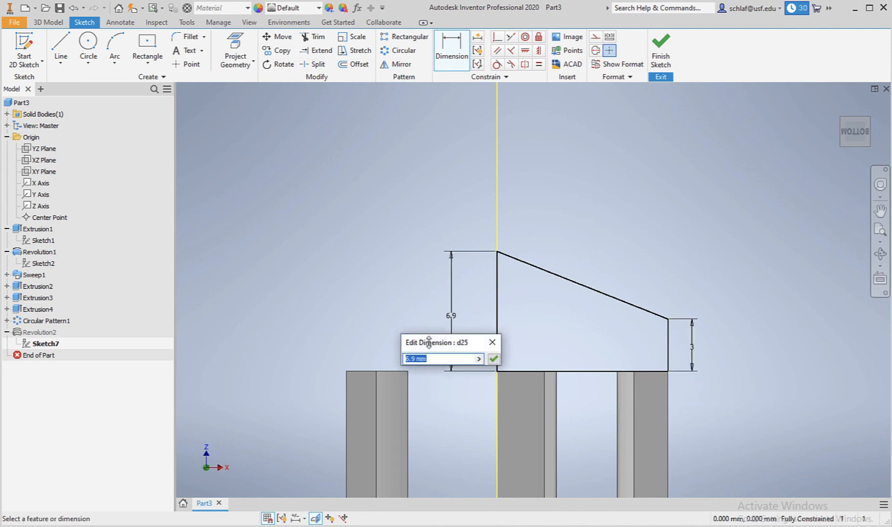
click(414, 359)
text(+3)
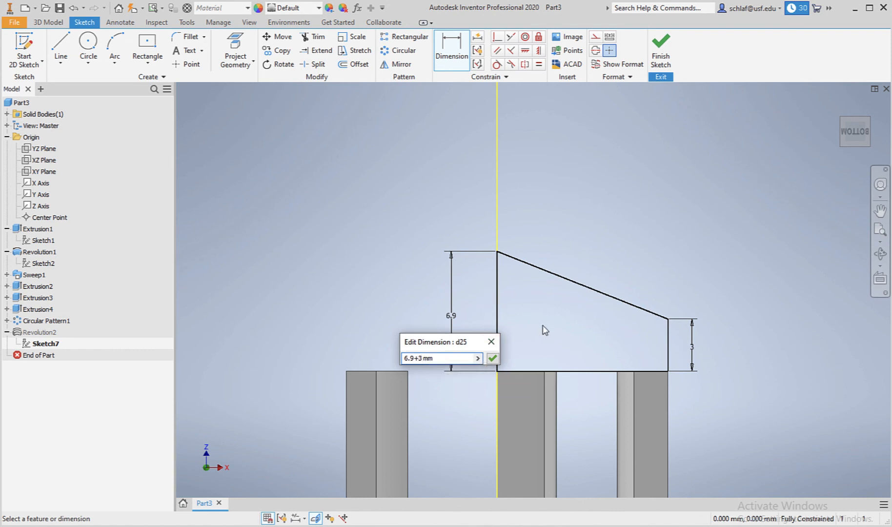
key(BackSpace)
text(+)
click(692, 349)
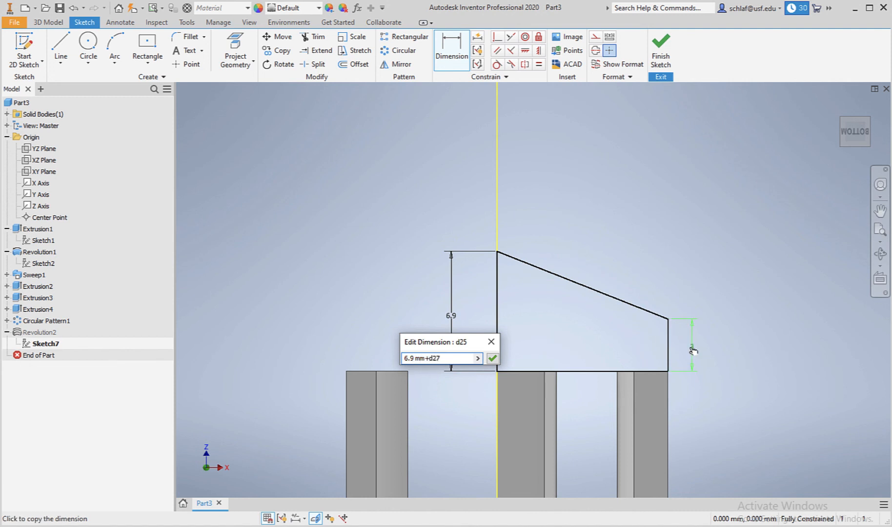
click(492, 360)
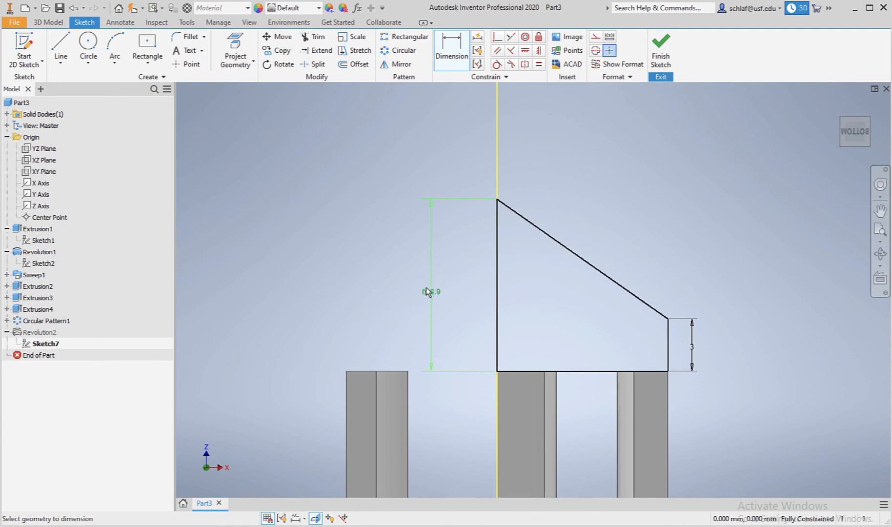
Set the short outer side's dimension to 2.7 mm.
double_click(693, 351)
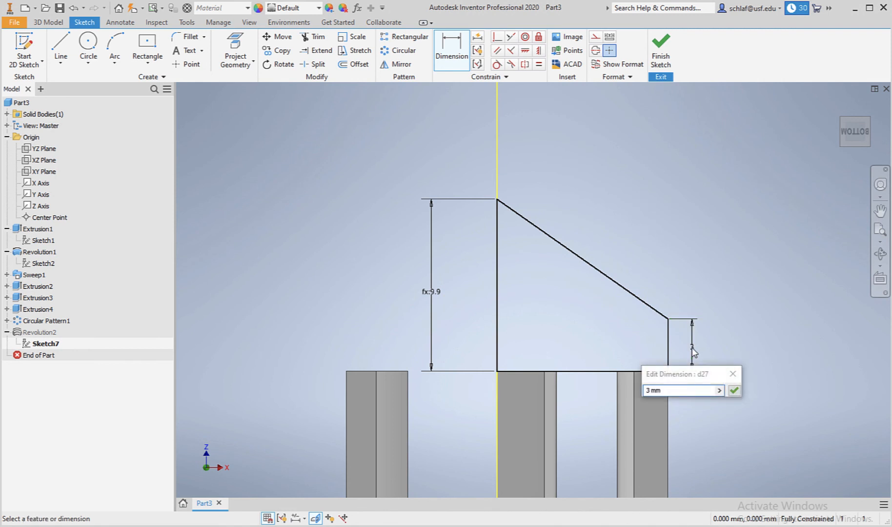
double_click(646, 391)
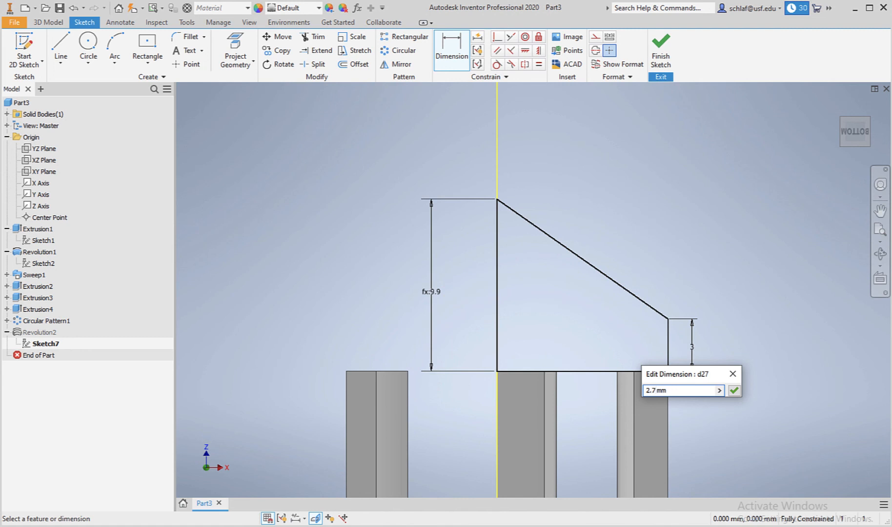
text(2.7)
key(Return)
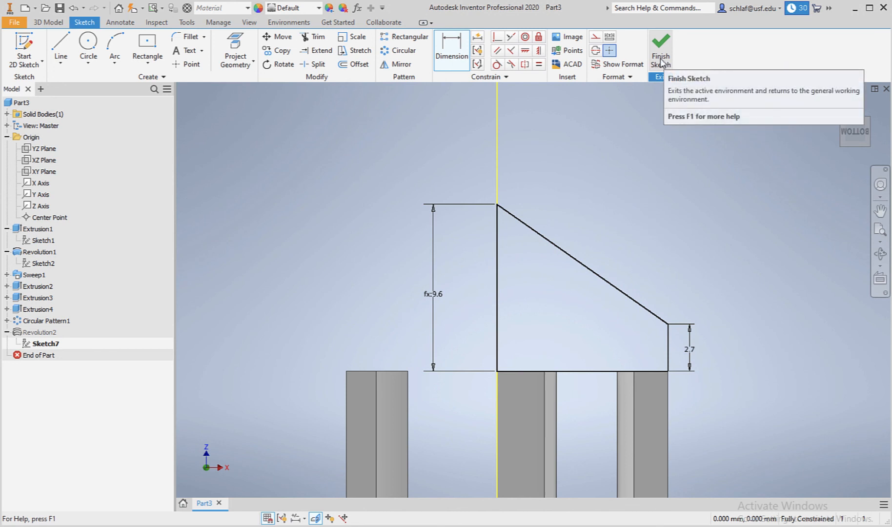
Finish the sketch so the roof revolution updates.
click(661, 61)
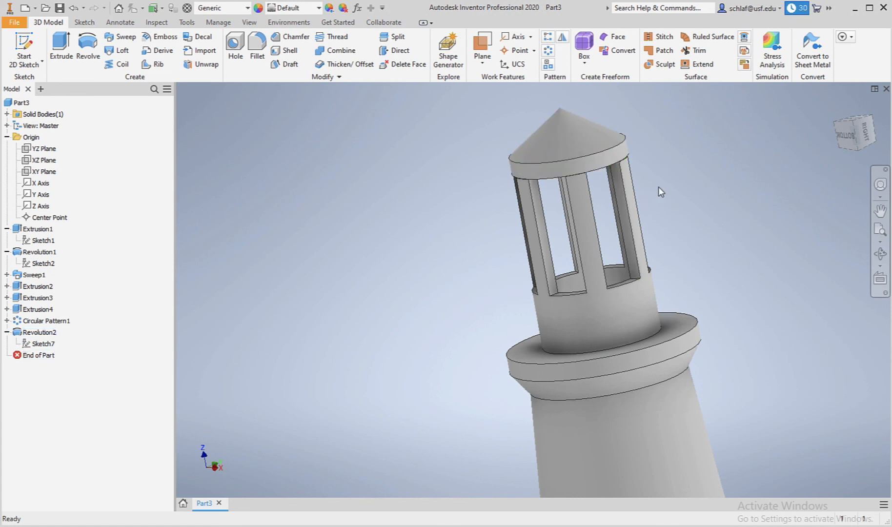
scroll(666, 181, down, 1)
scroll(673, 171, up, 1)
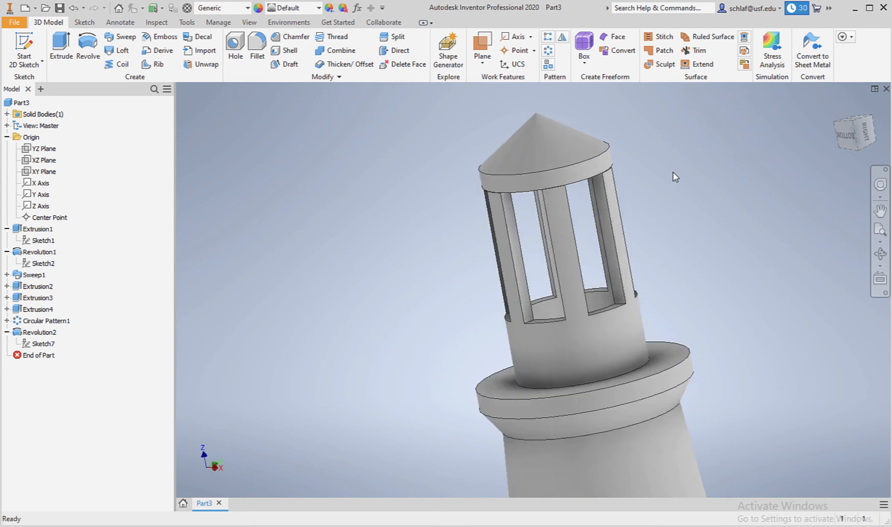
scroll(673, 172, down, 1)
scroll(671, 174, down, 2)
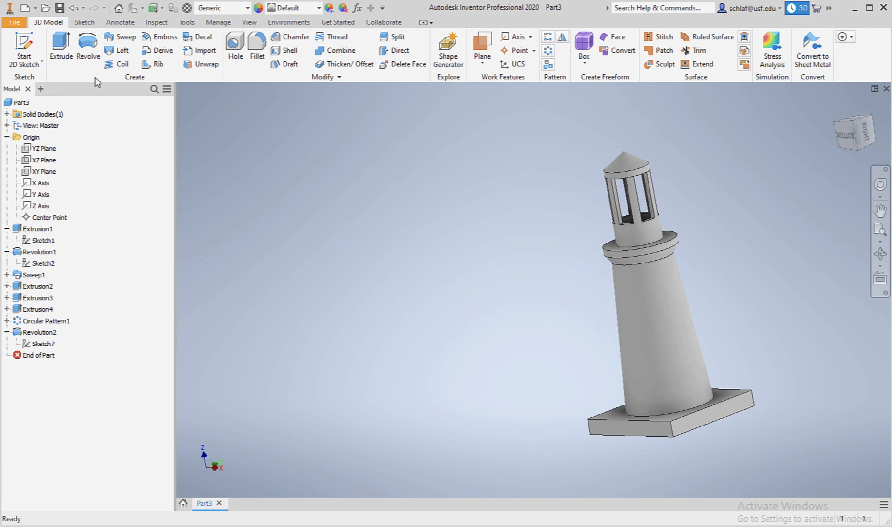
Save the part as Week2 Tutorial V2.ipt in the Foundations Week2 Lecture folder.
click(59, 8)
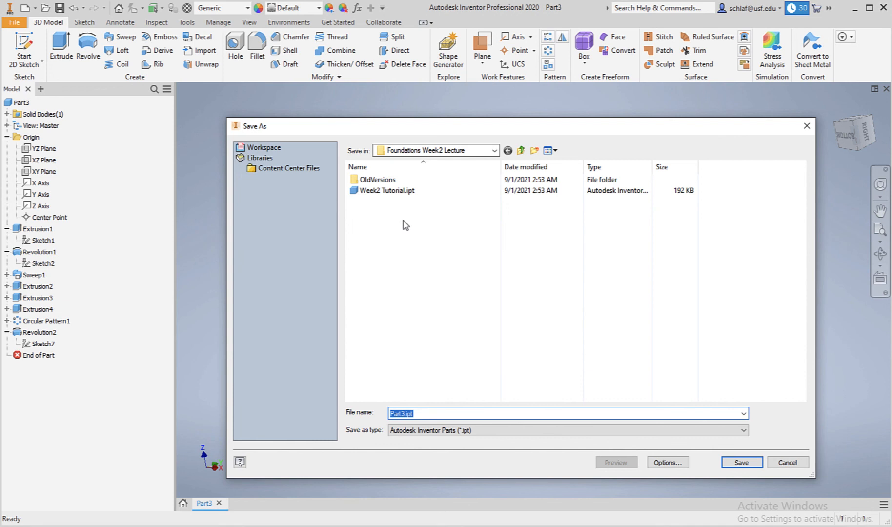
click(393, 191)
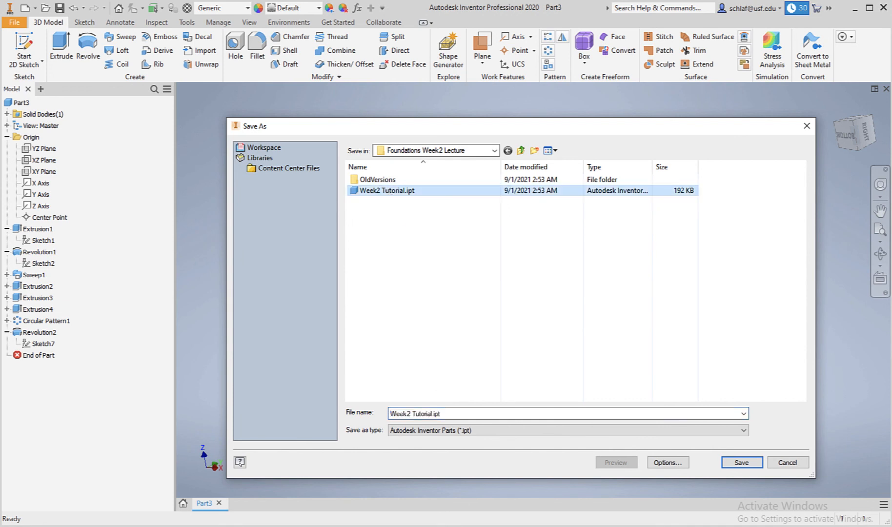
click(432, 414)
click(431, 413)
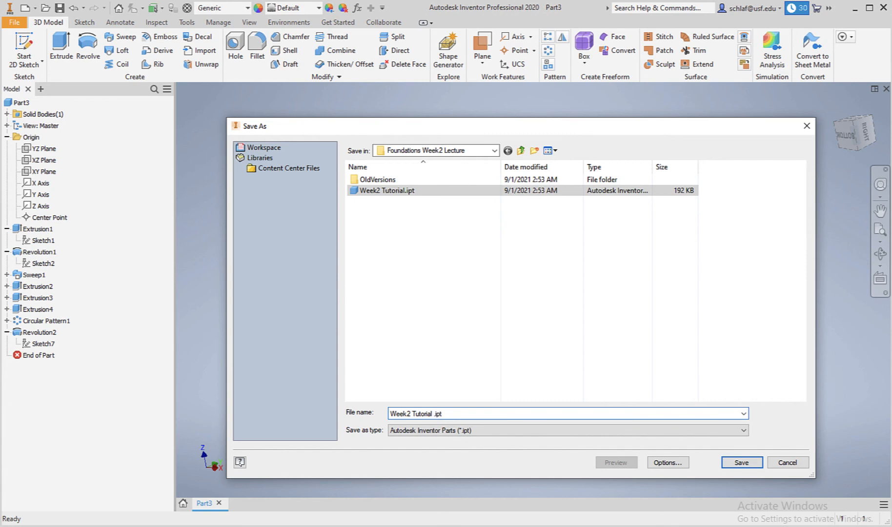
text(V2)
key(Return)
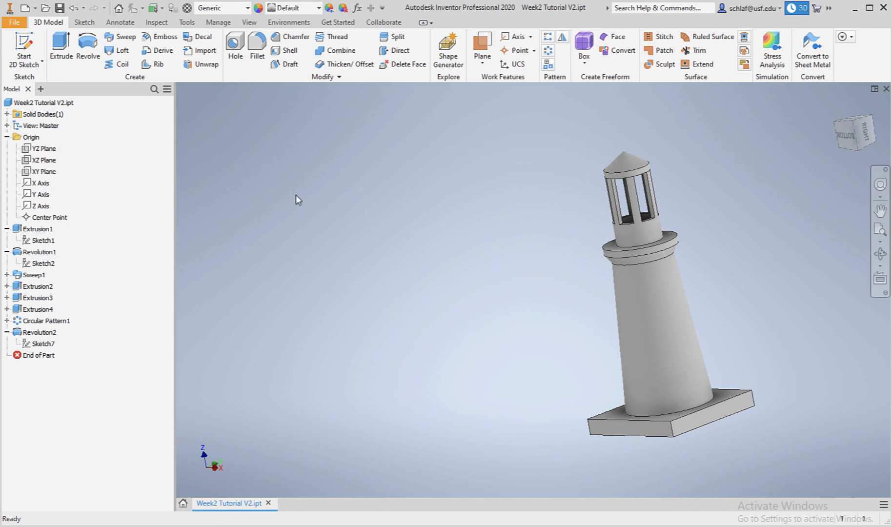
Export the part in CAD format as the STL file Week2 Tutorial V2.stl with millimetre units.
click(14, 23)
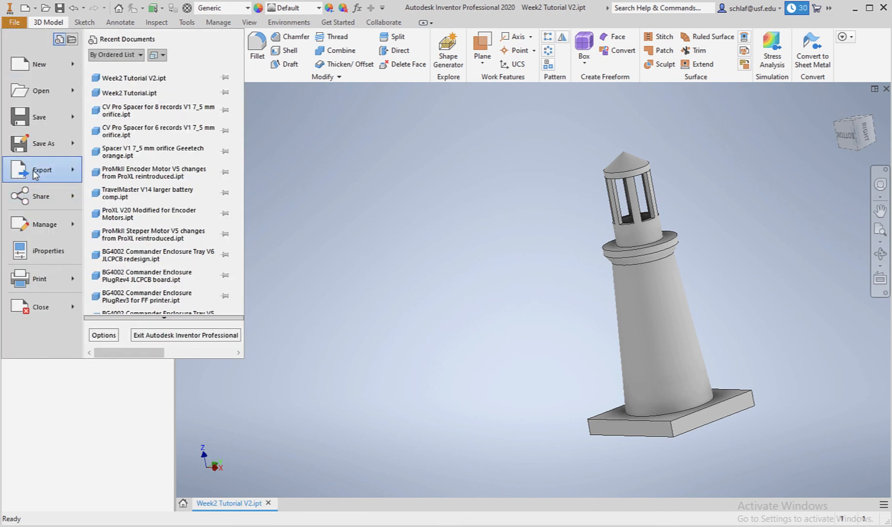
mouse_move(38, 176)
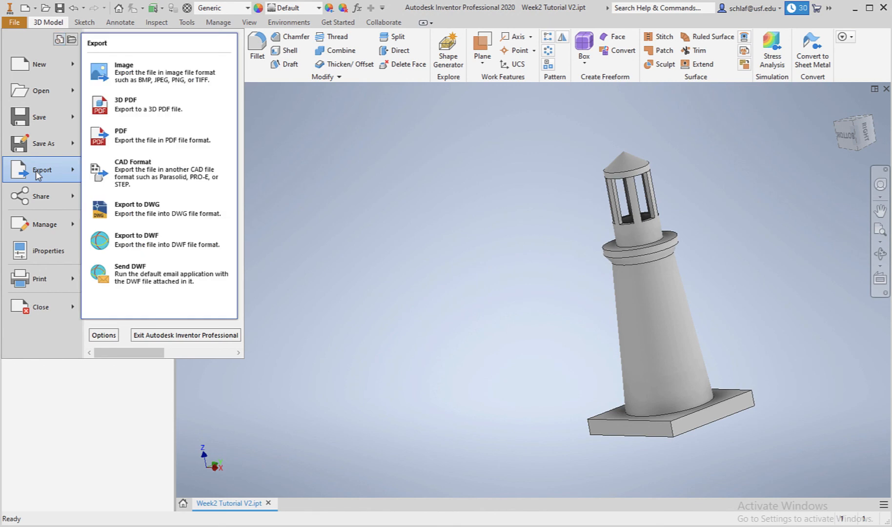
click(155, 175)
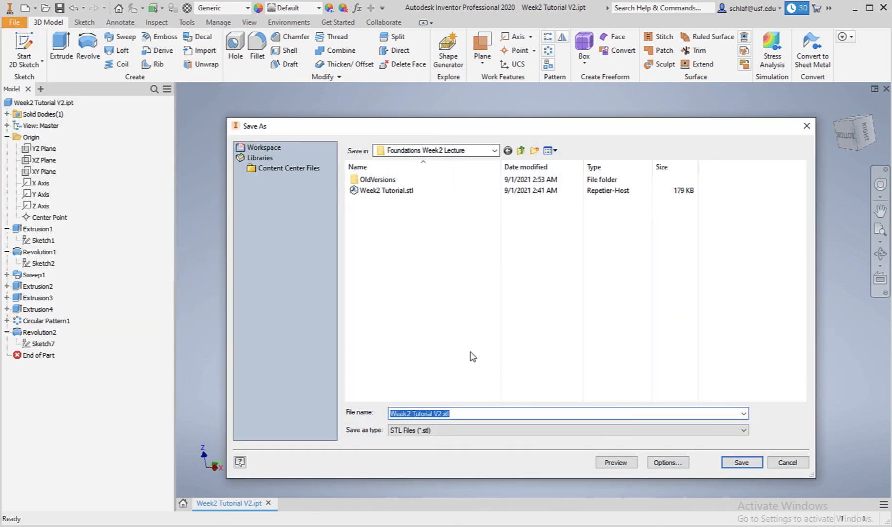
click(441, 431)
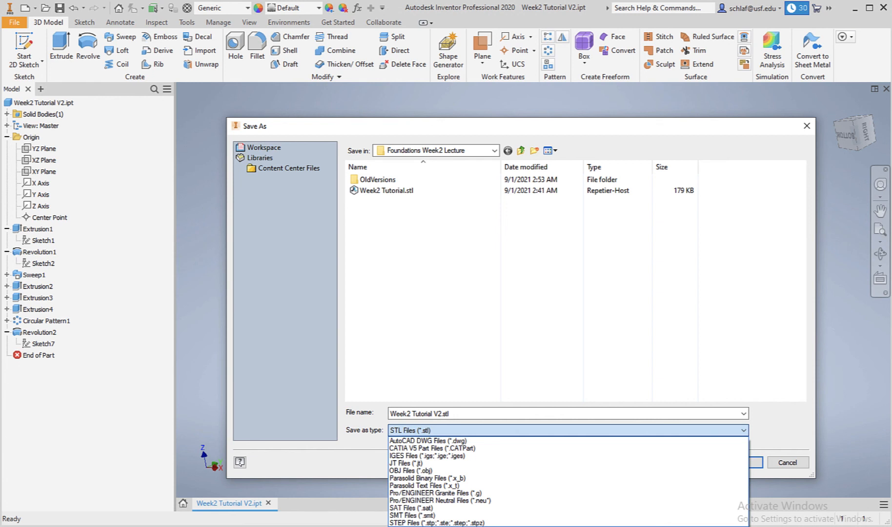
click(455, 413)
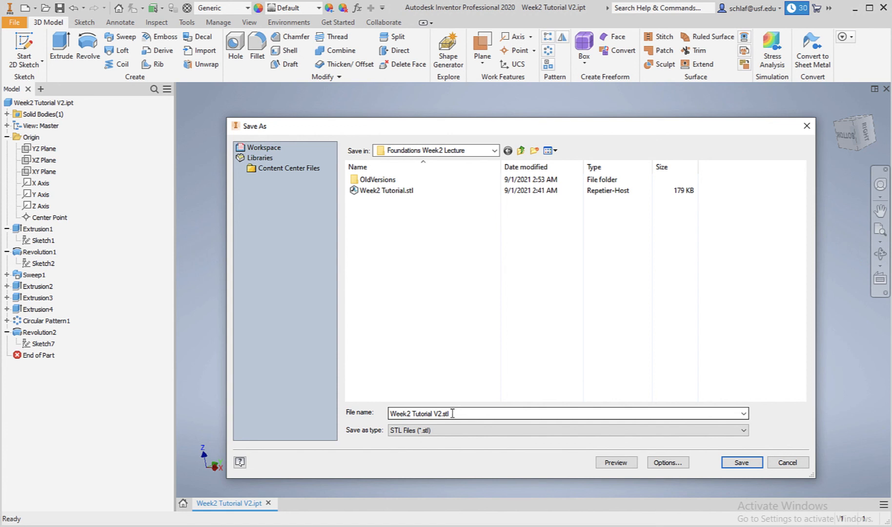
click(668, 463)
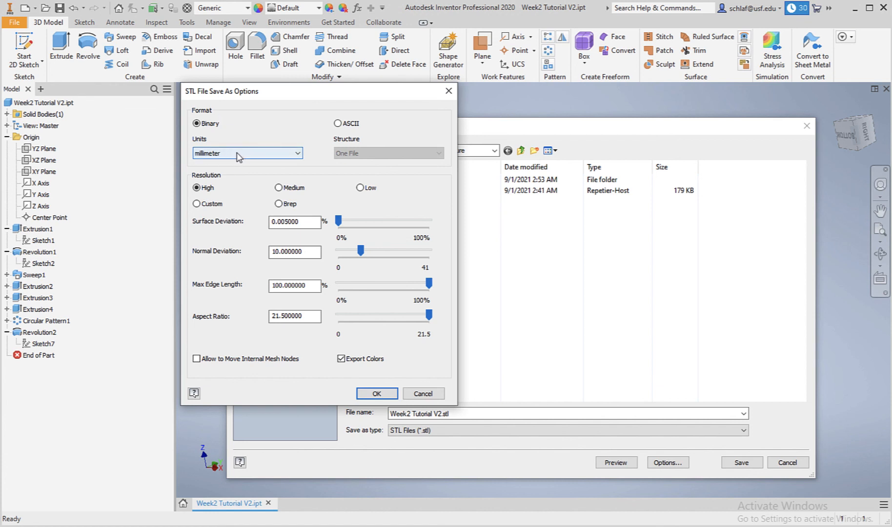
click(377, 395)
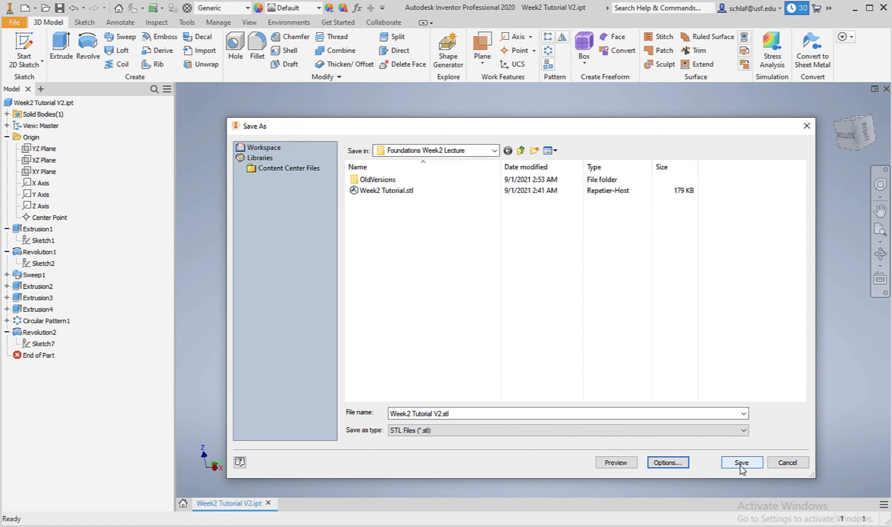
click(741, 464)
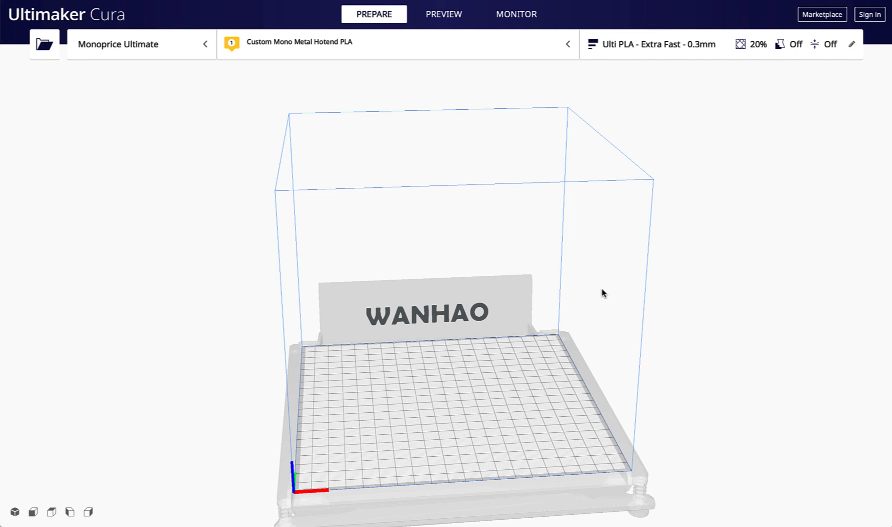
Switch to Ultimaker Cura, bring the exported lighthouse model onto the build plate and check its placement.
click(680, 46)
click(680, 46)
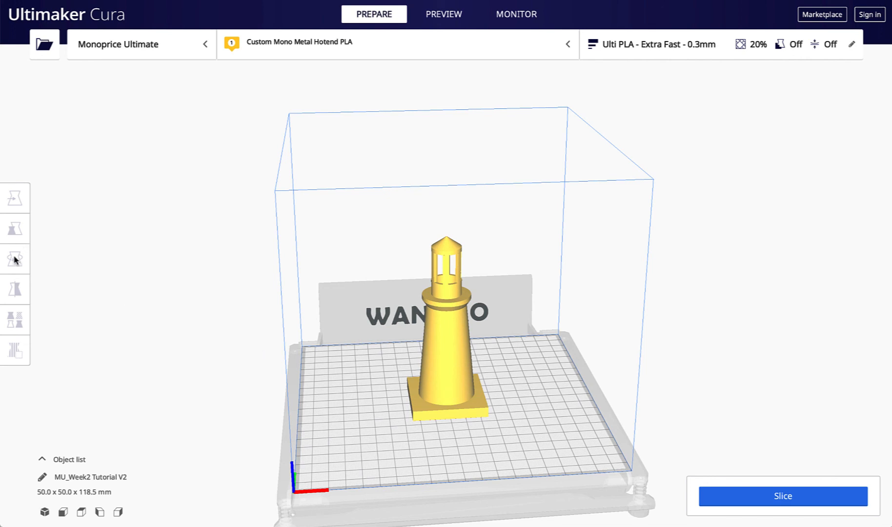
click(455, 339)
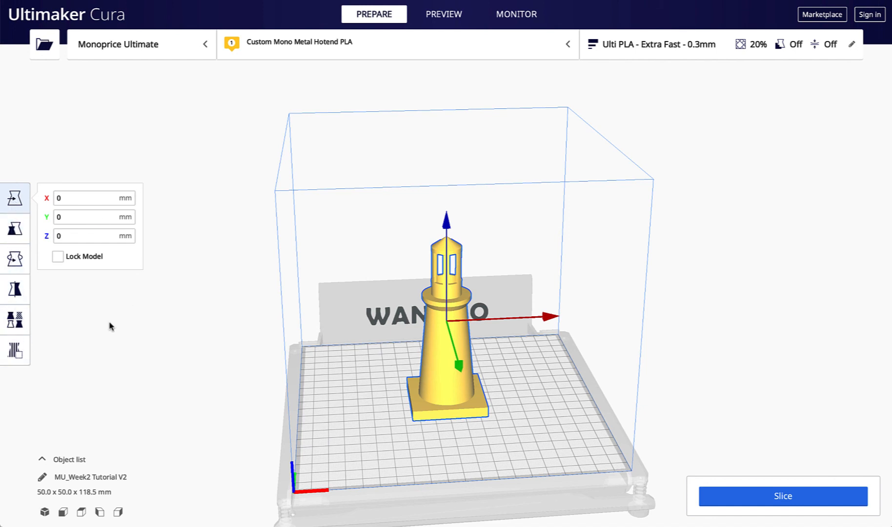
click(115, 339)
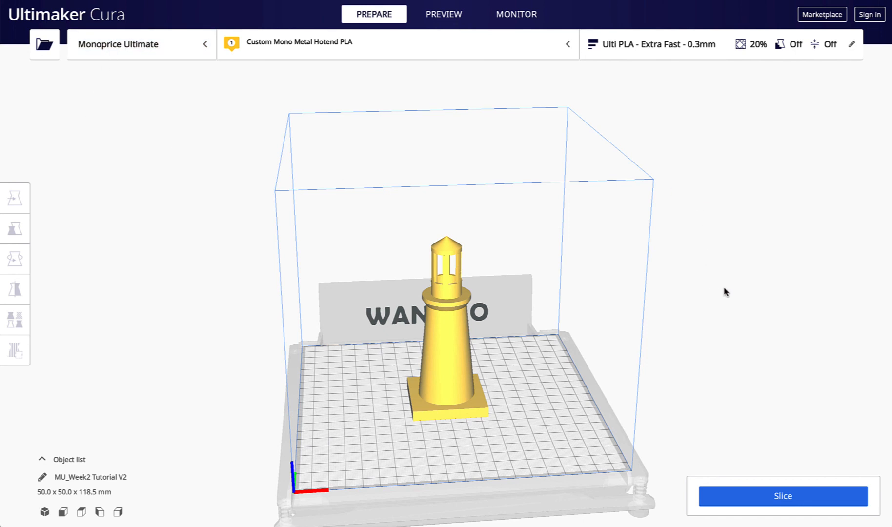
Slice the model with the Ulti PLA Extra Fast 0.3mm profile and open the preview.
click(782, 499)
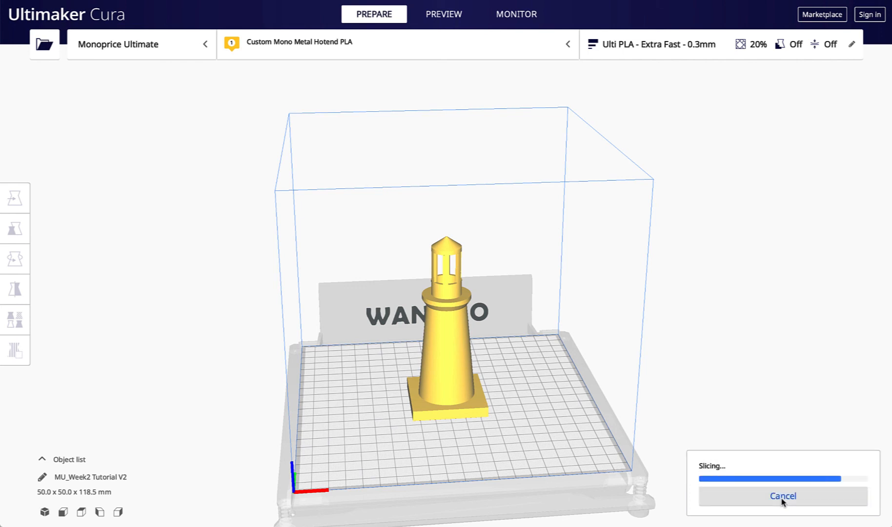
click(721, 496)
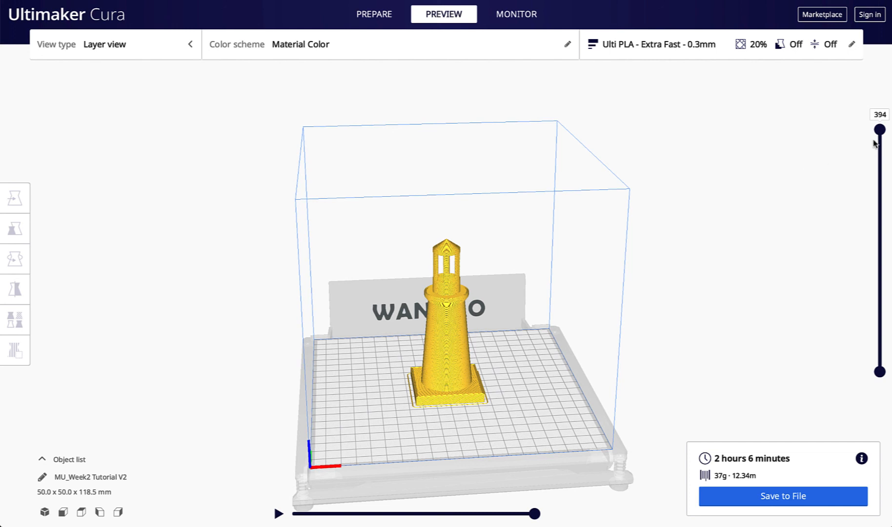
Scrub through the sliced layers to inspect the print's interior.
drag(880, 132, 880, 278)
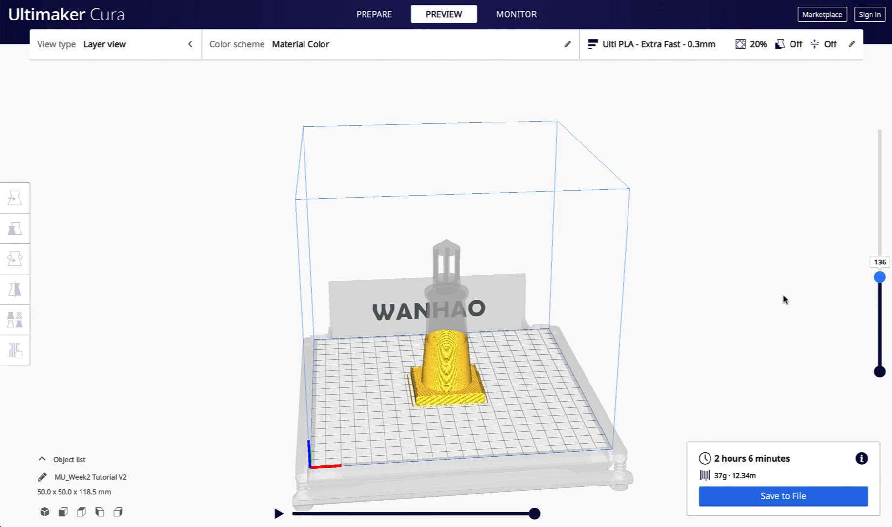
scroll(441, 346, up, 5)
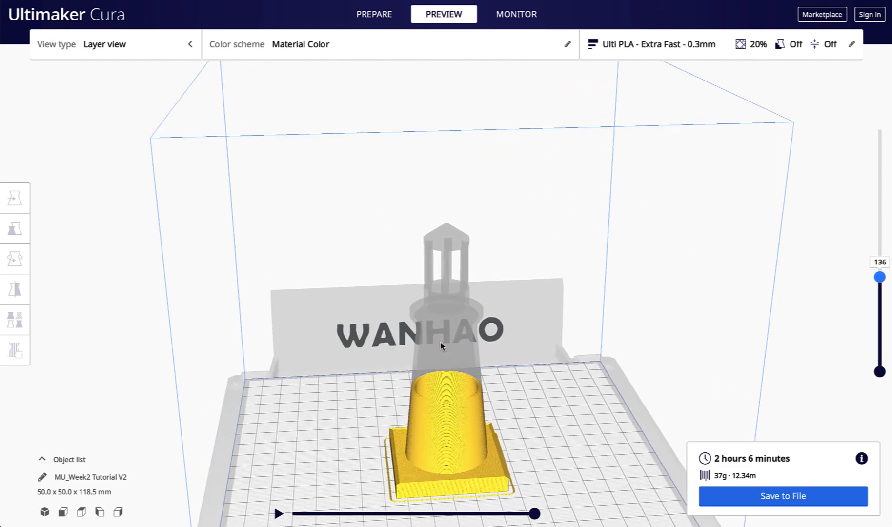
right_drag(442, 405, 442, 450)
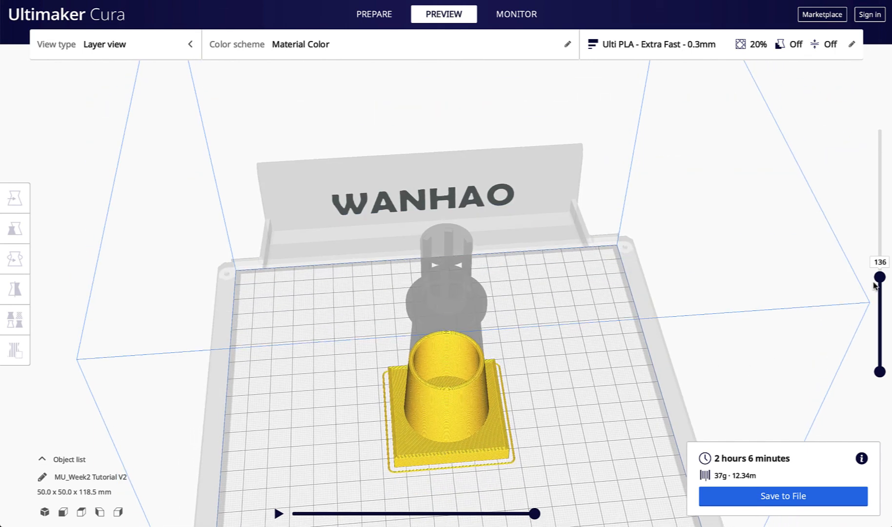
drag(880, 278, 848, 134)
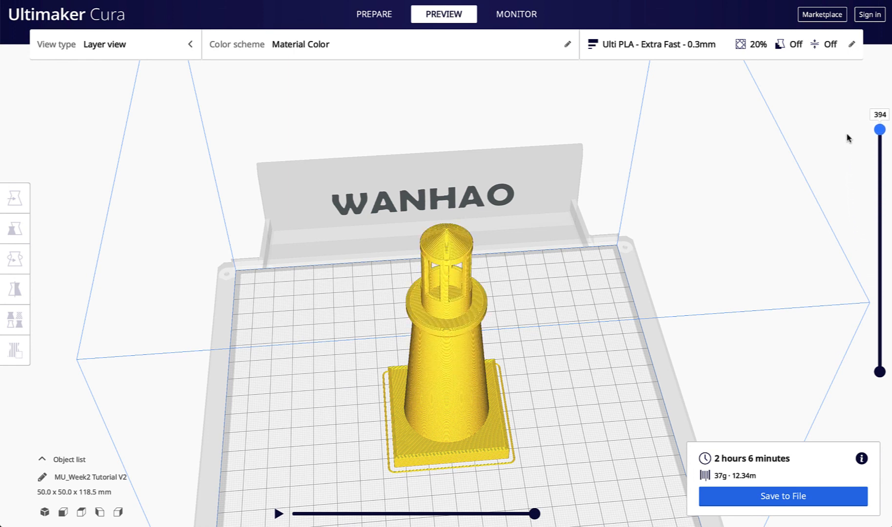